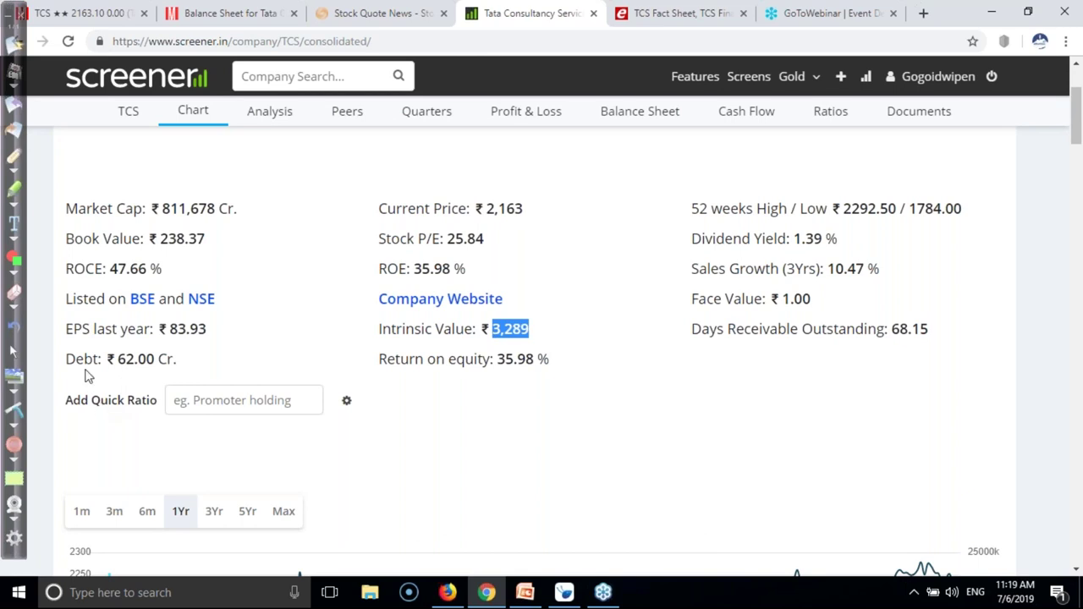
- Highlight the Current Price and Intrinsic Value entries in the TCS key ratios to compare them
click(203, 401)
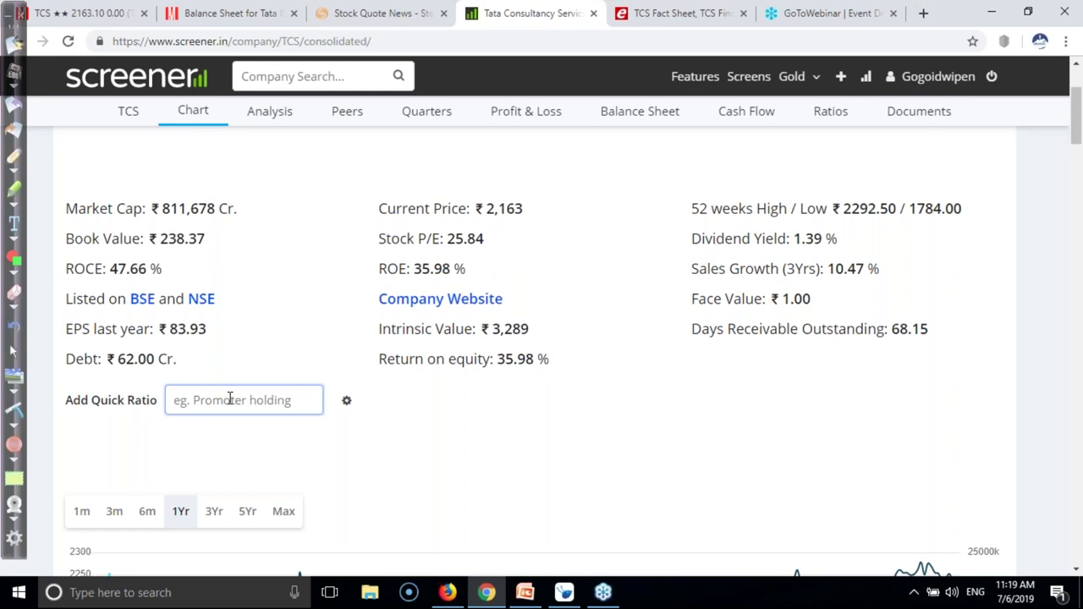
click(515, 436)
drag(377, 213, 527, 216)
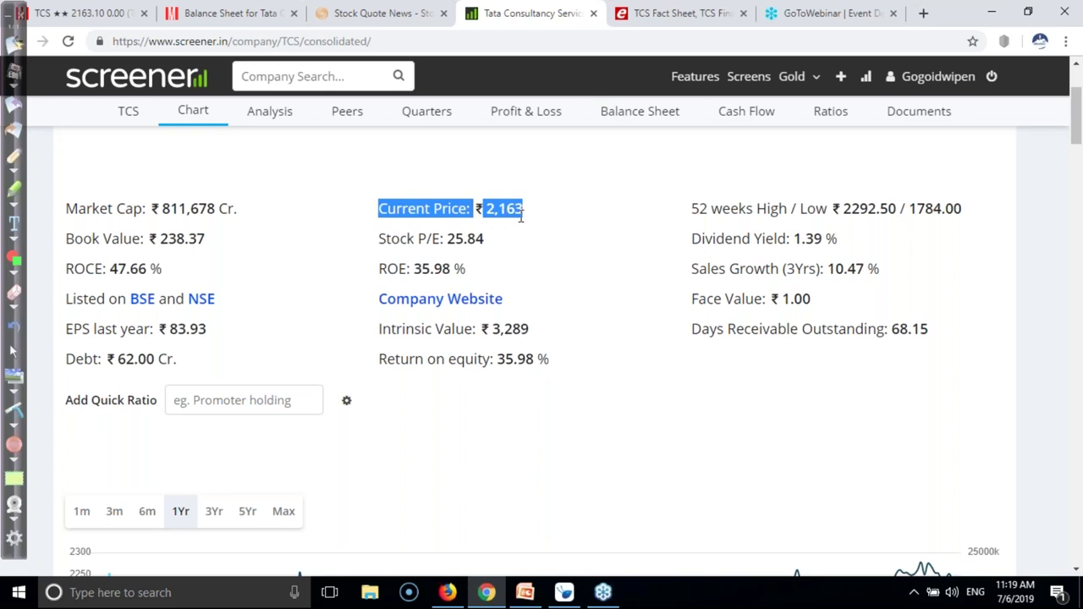
drag(377, 331, 533, 340)
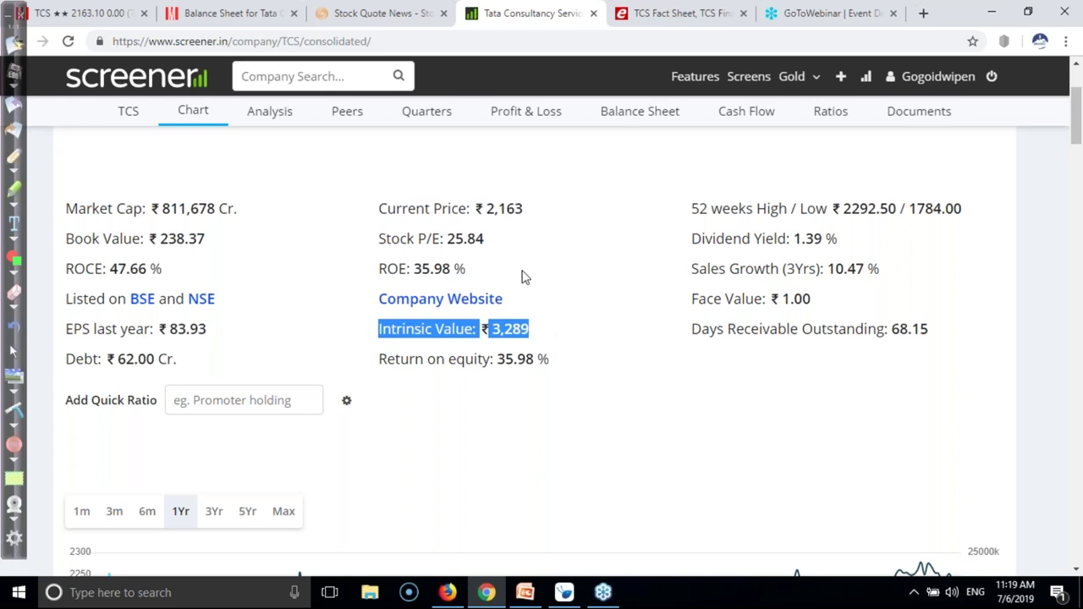
- Switch to the MetaTrader terminal, set the chart to the daily timeframe and load TCS from the Market Watch in place of HDFCBANK
click(566, 595)
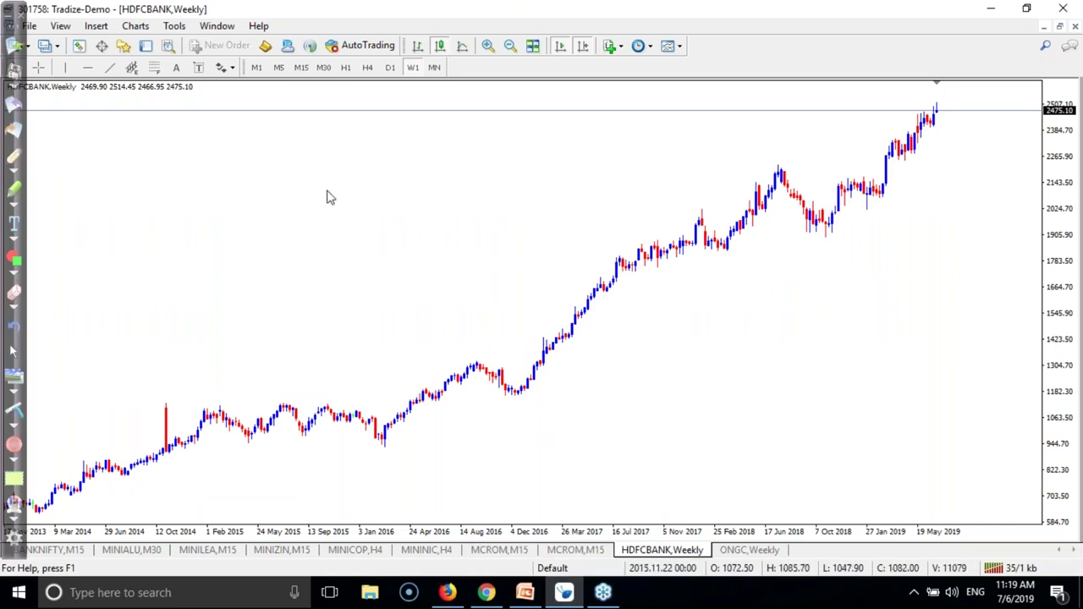
click(390, 69)
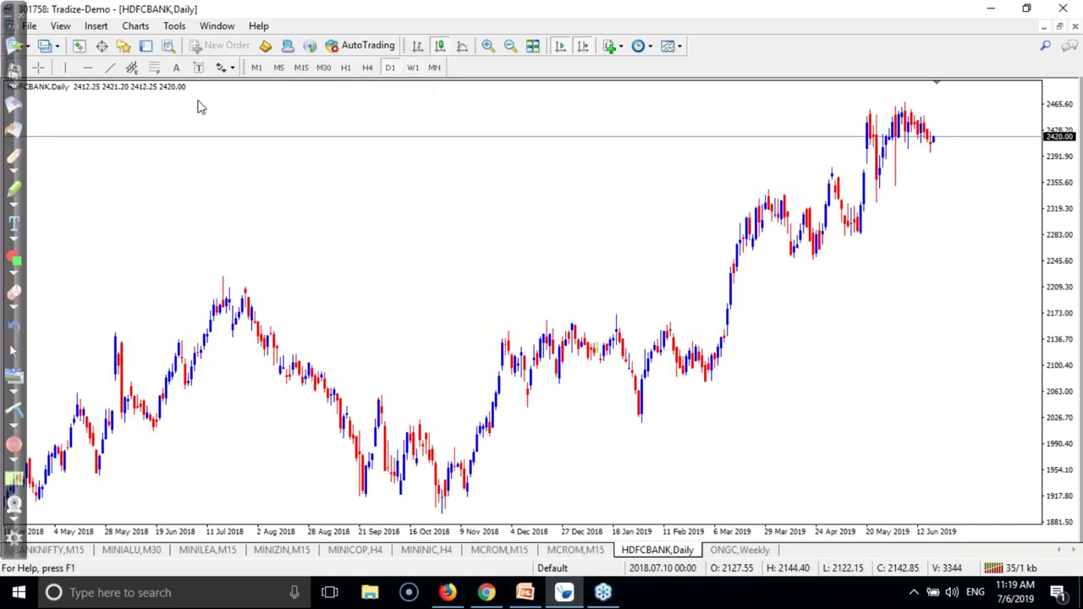
click(85, 48)
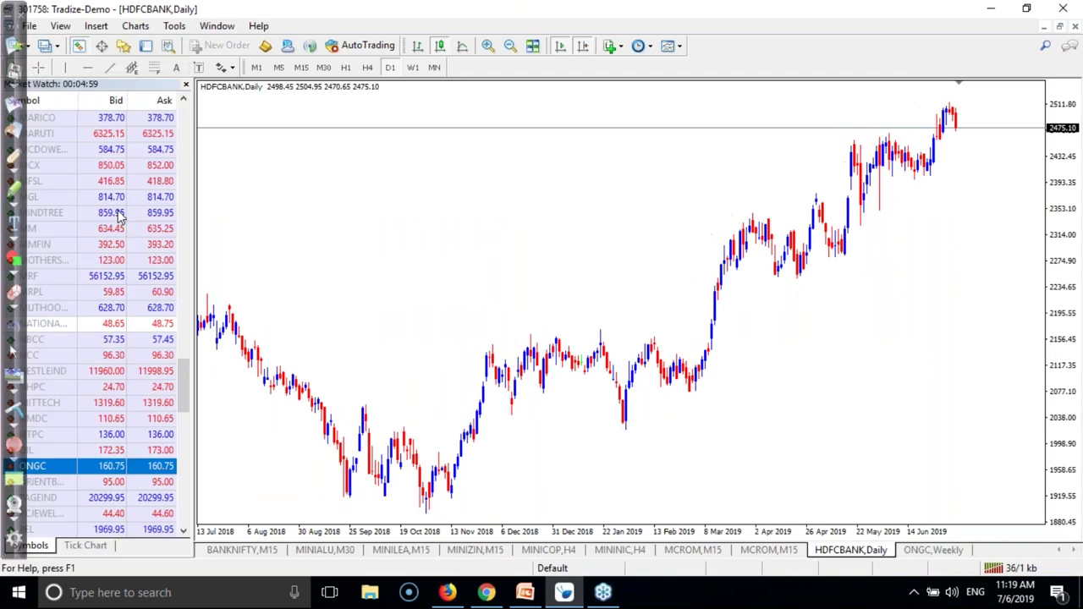
click(71, 311)
key(t)
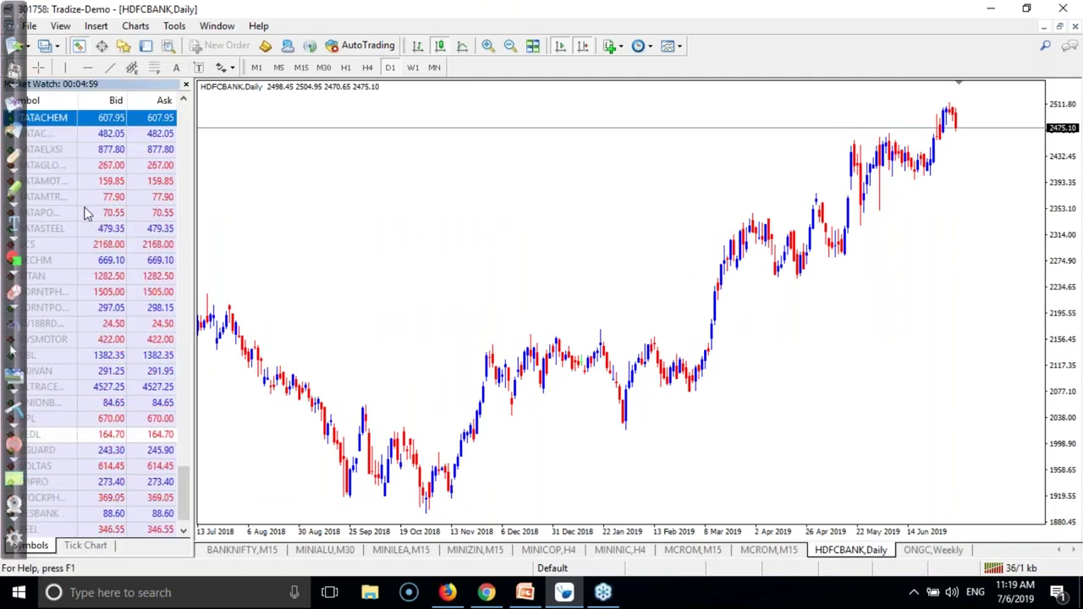
key(Down)
key(Down)
drag(155, 245, 331, 238)
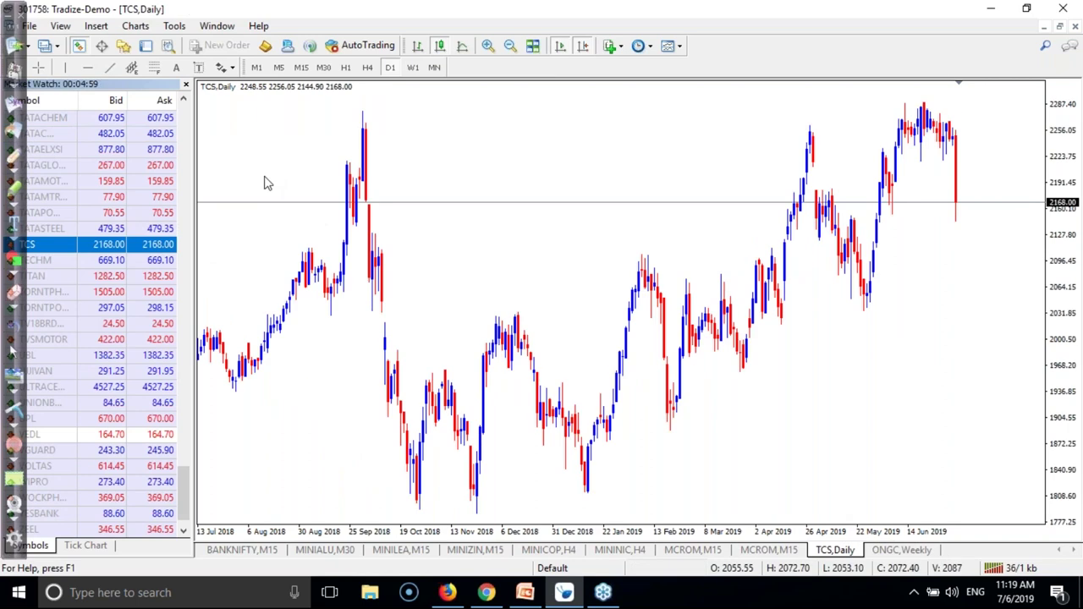
click(185, 88)
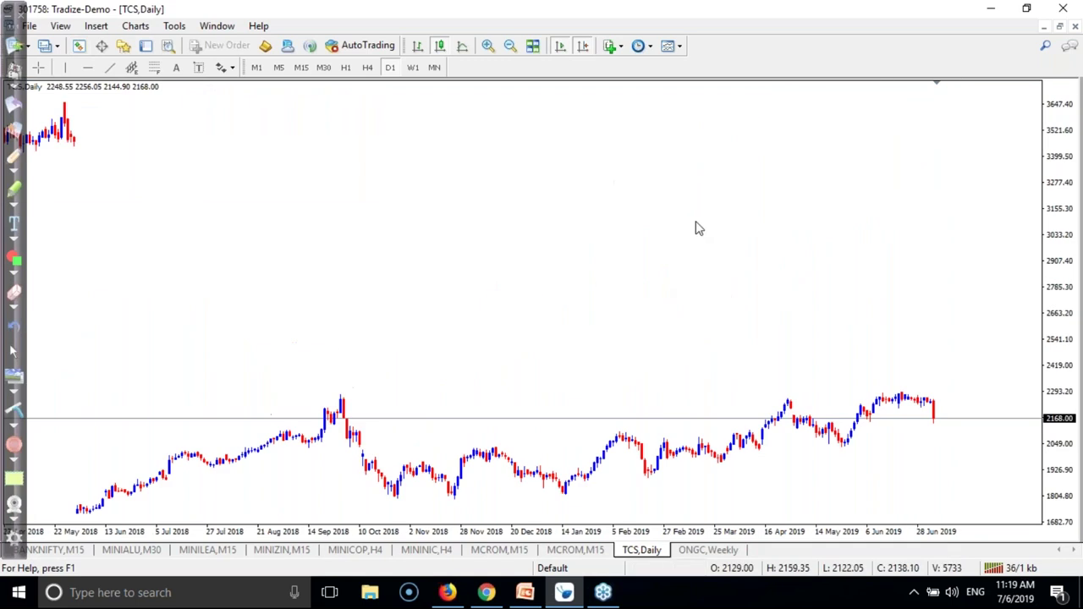
- Recheck the TCS intrinsic value on Screener and add a horizontal line at 3289 to the TCS daily chart
click(488, 46)
drag(1065, 341, 1065, 461)
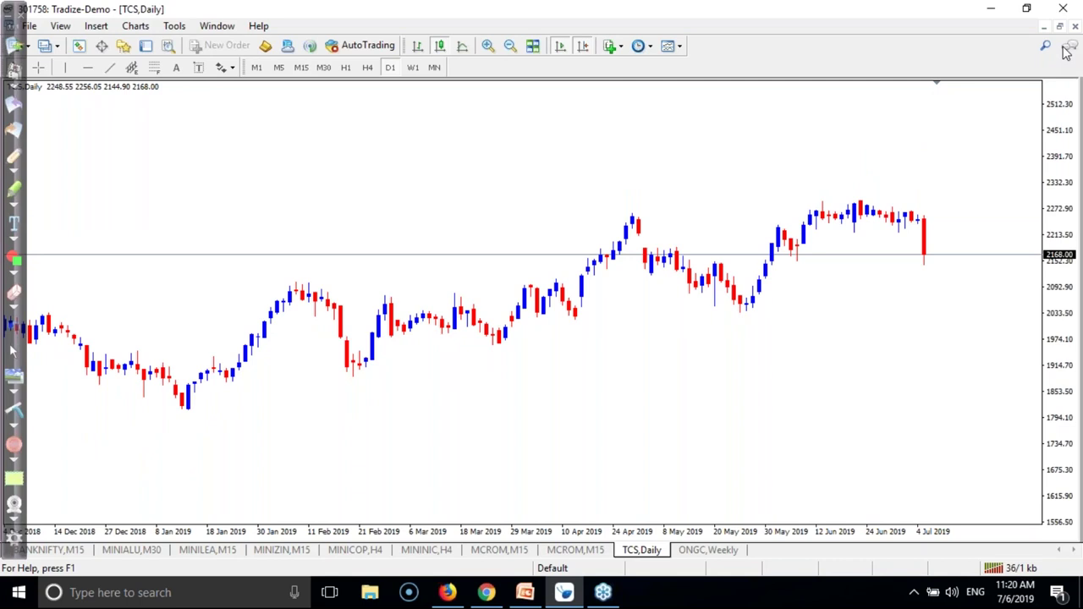
click(1067, 49)
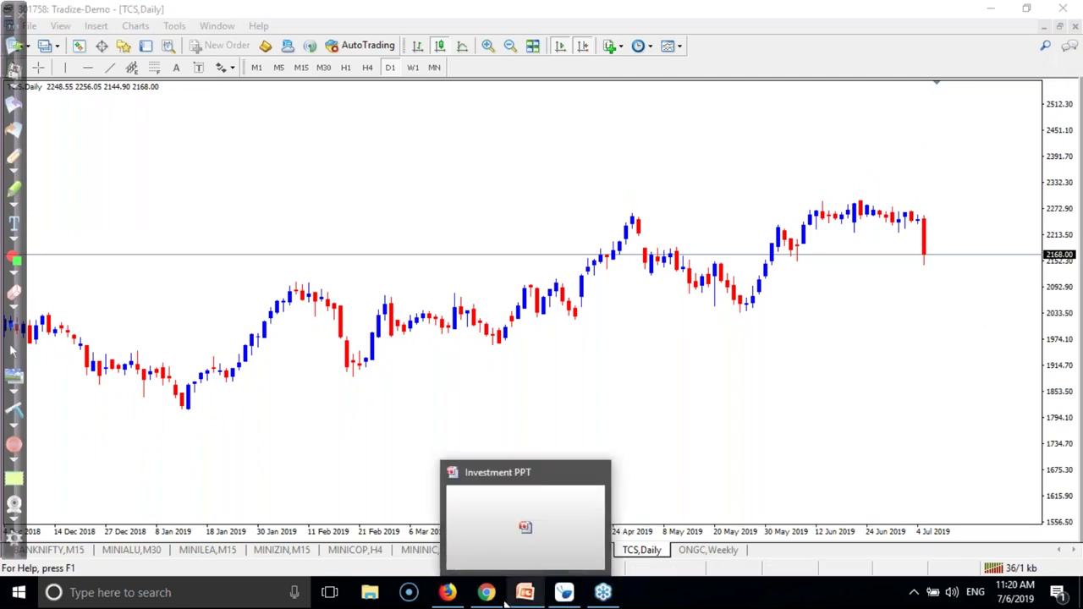
click(476, 598)
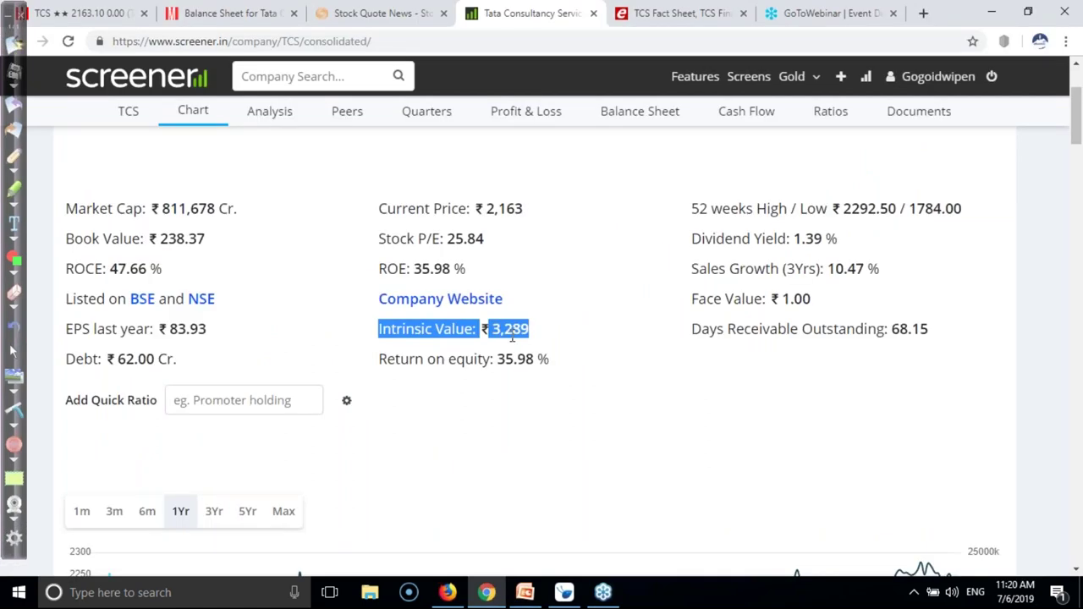
click(565, 592)
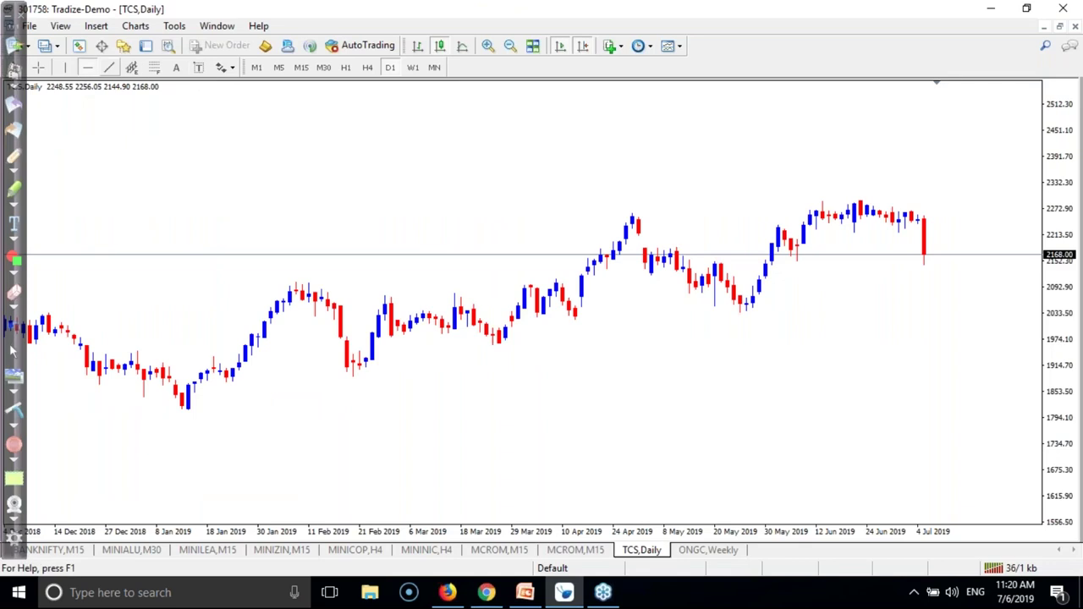
click(559, 150)
right_click(558, 151)
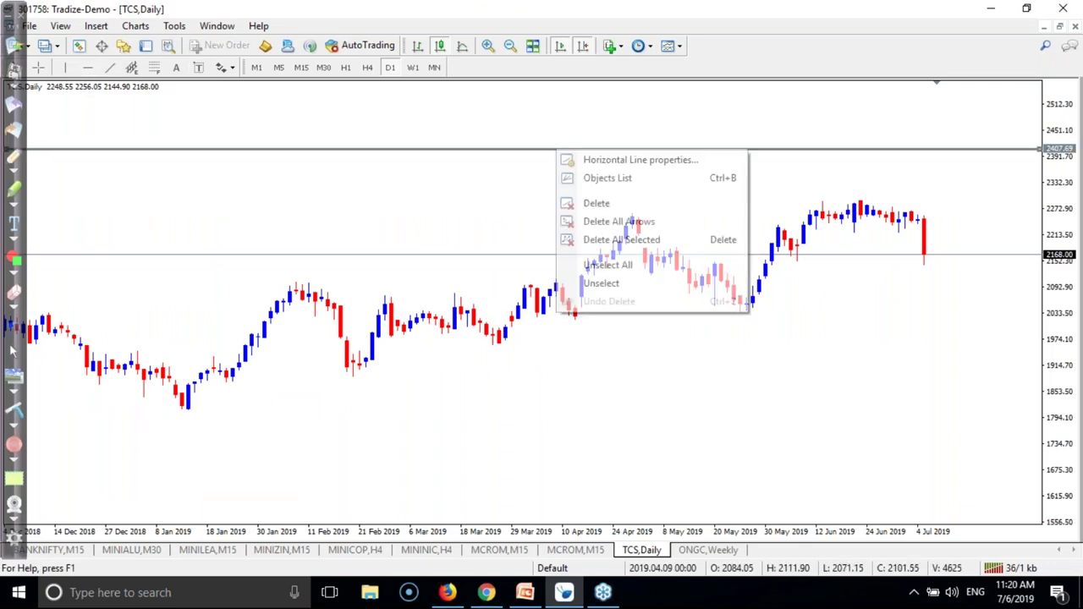
click(609, 161)
click(444, 232)
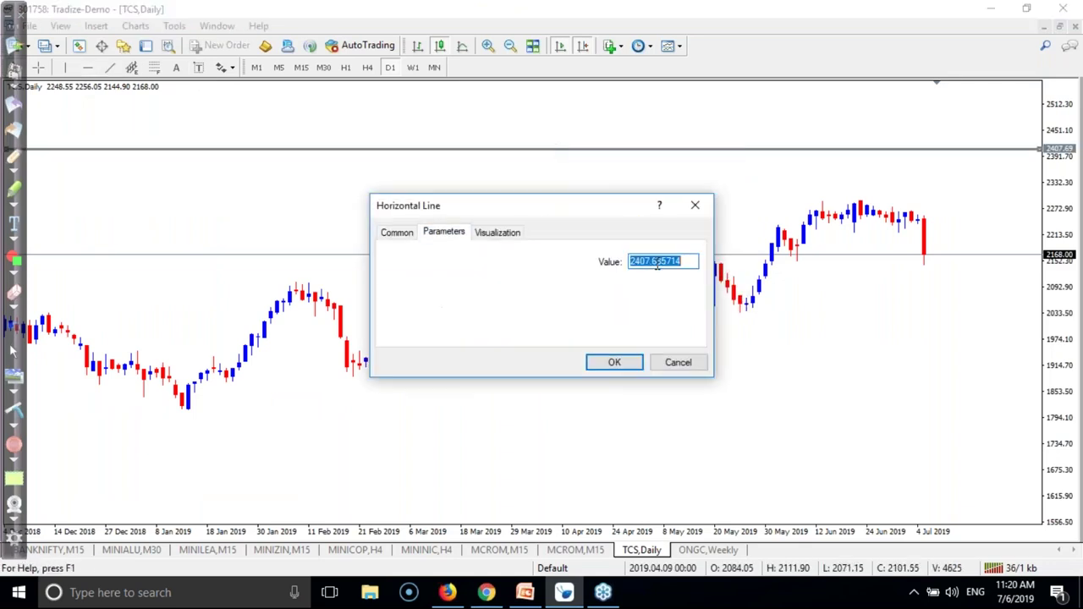
text(3289)
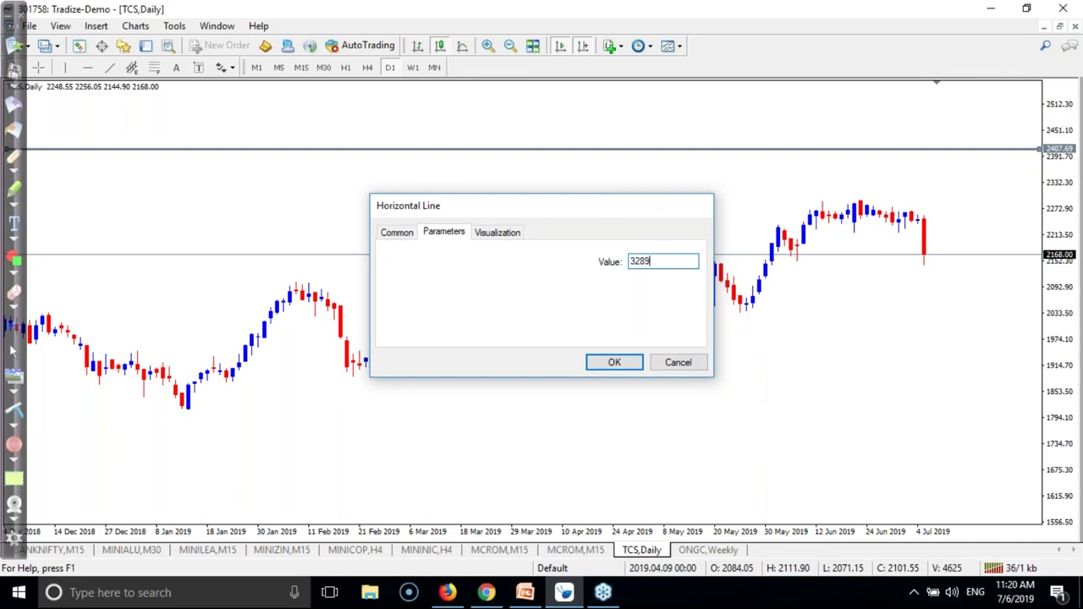
key(Return)
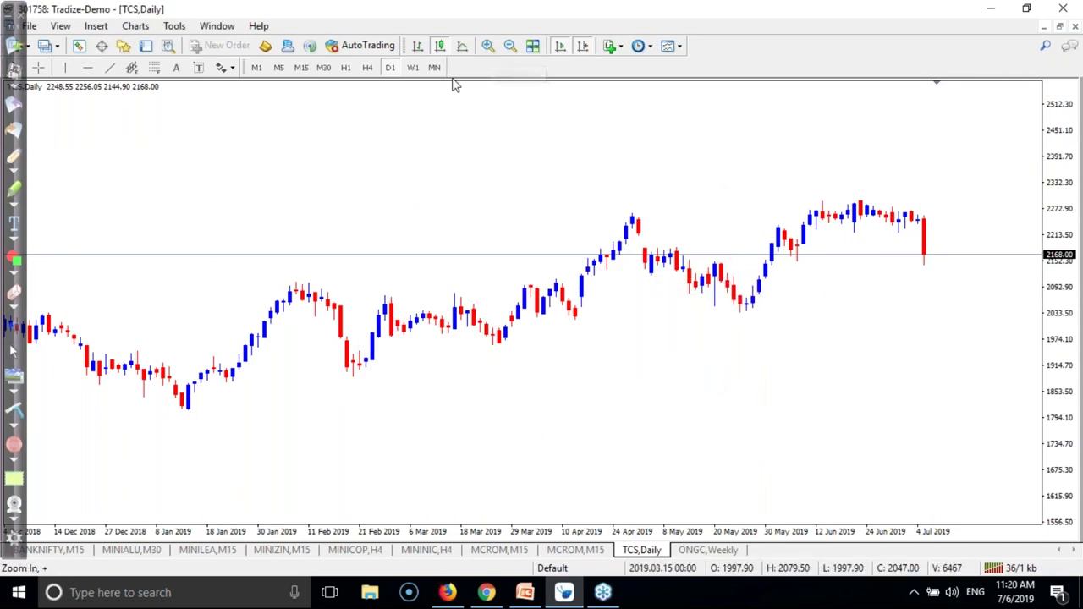
drag(1070, 117, 1071, 258)
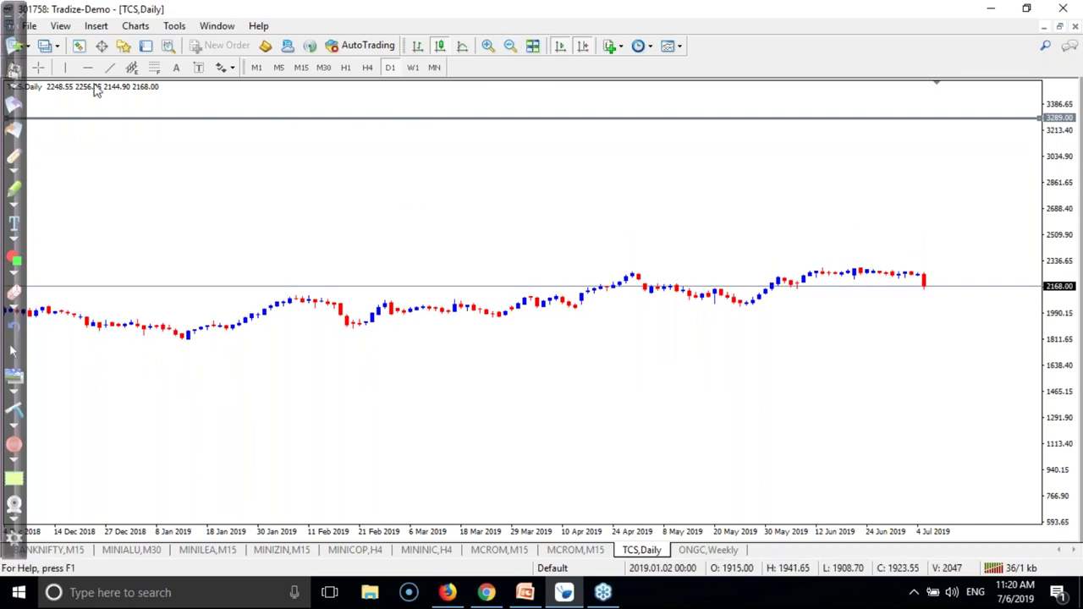
- Circle the 3289.00 intrinsic value level, the 2168.00 price level and the latest candles in red pen on the TCS chart
click(486, 593)
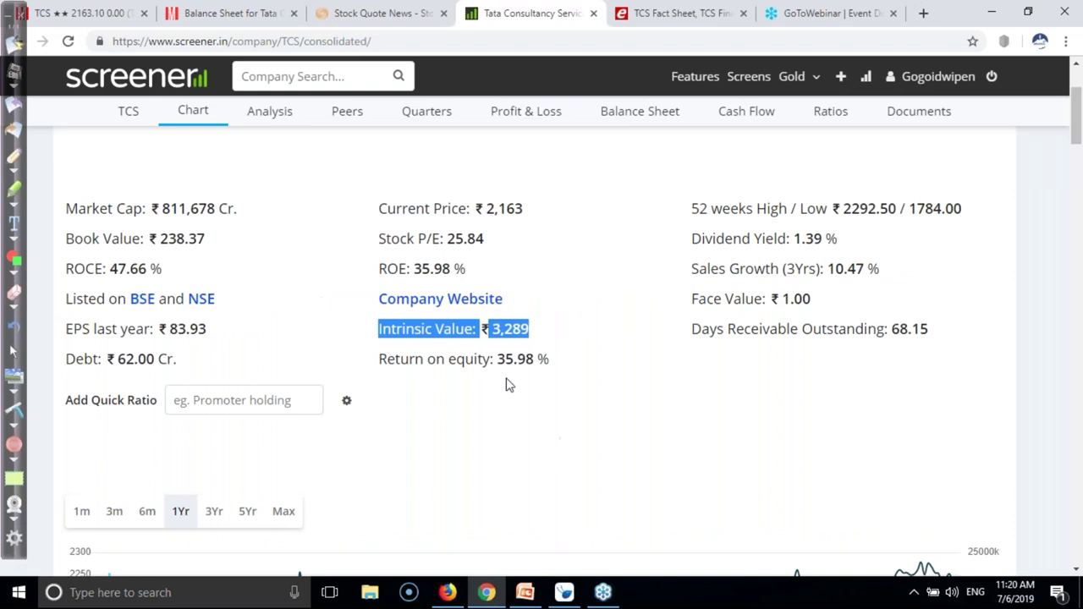
click(487, 593)
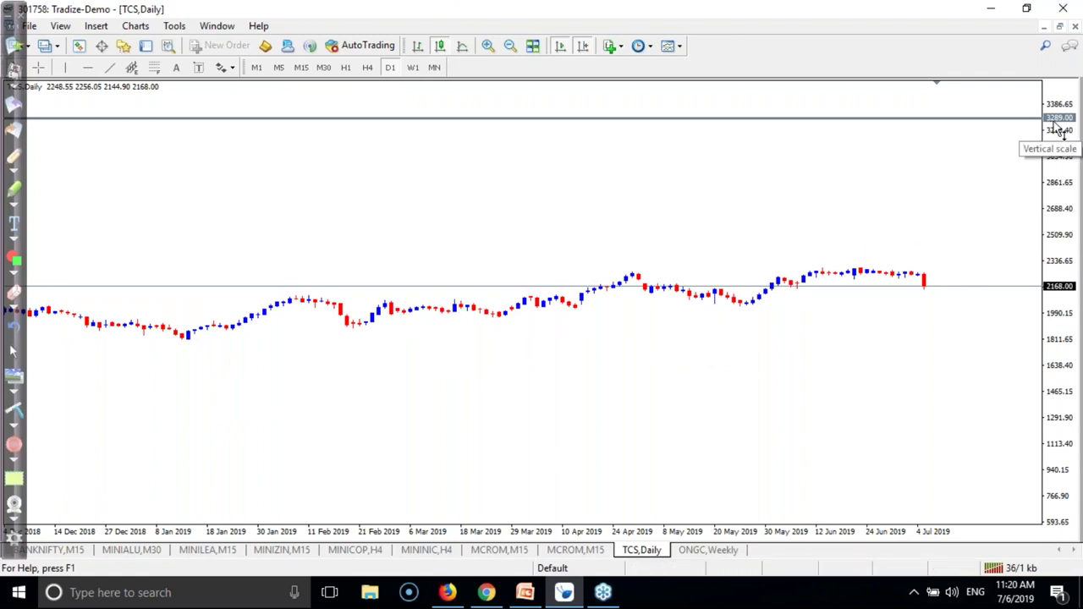
click(15, 160)
mouse_move(1063, 99)
mouse_down()
mouse_move(1033, 136)
mouse_move(1082, 132)
mouse_up()
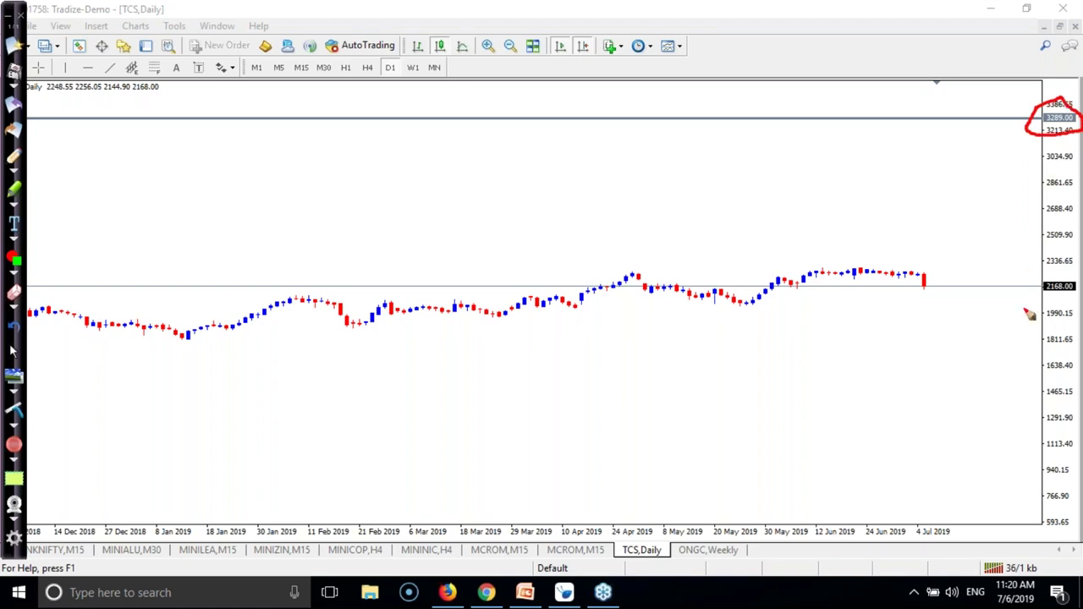
mouse_move(1077, 267)
mouse_down()
mouse_move(1039, 264)
mouse_move(1068, 298)
mouse_move(1082, 293)
mouse_up()
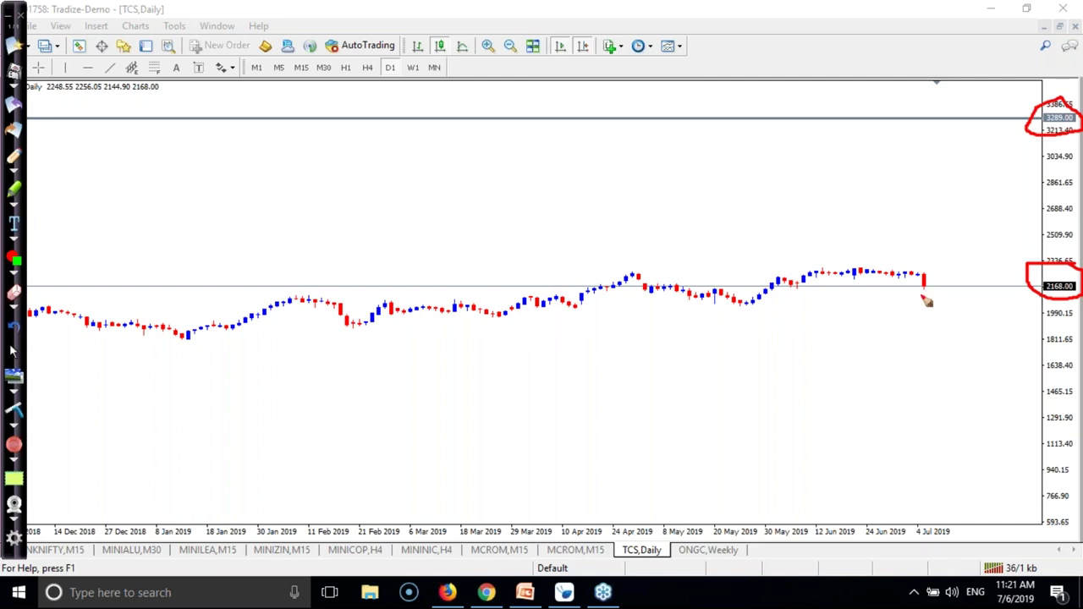
mouse_move(945, 250)
mouse_down()
mouse_move(900, 265)
mouse_move(912, 303)
mouse_move(942, 296)
mouse_move(958, 253)
mouse_up()
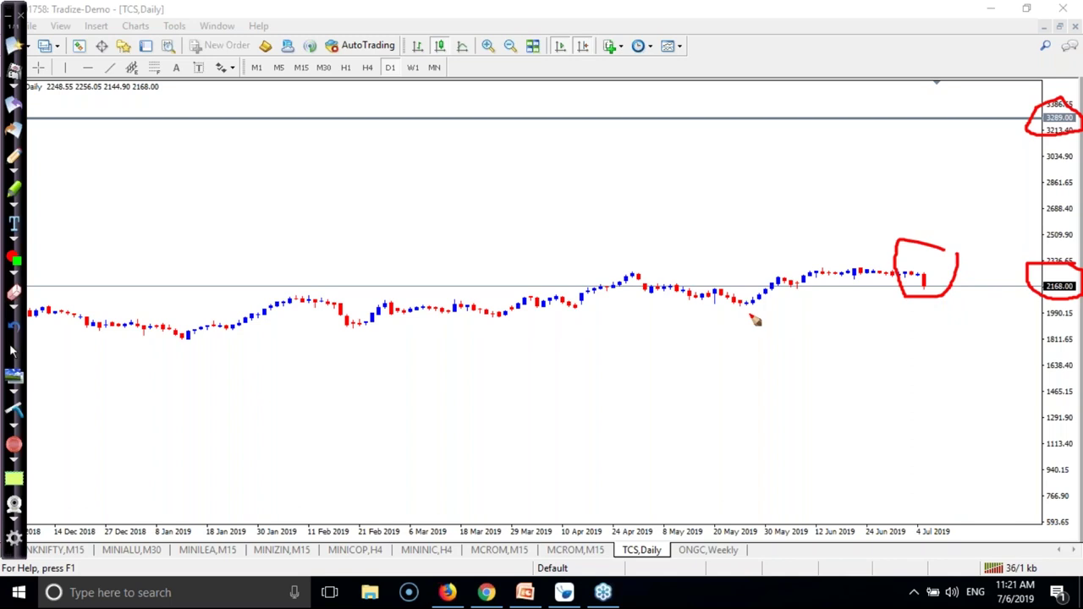
- Sketch a possible drop to a horizontal support line near 1990, with arrows, and a rise toward the 3289.00 level in red pen
mouse_move(915, 272)
mouse_down()
mouse_move(925, 284)
mouse_move(919, 365)
mouse_up()
drag(649, 317, 1082, 318)
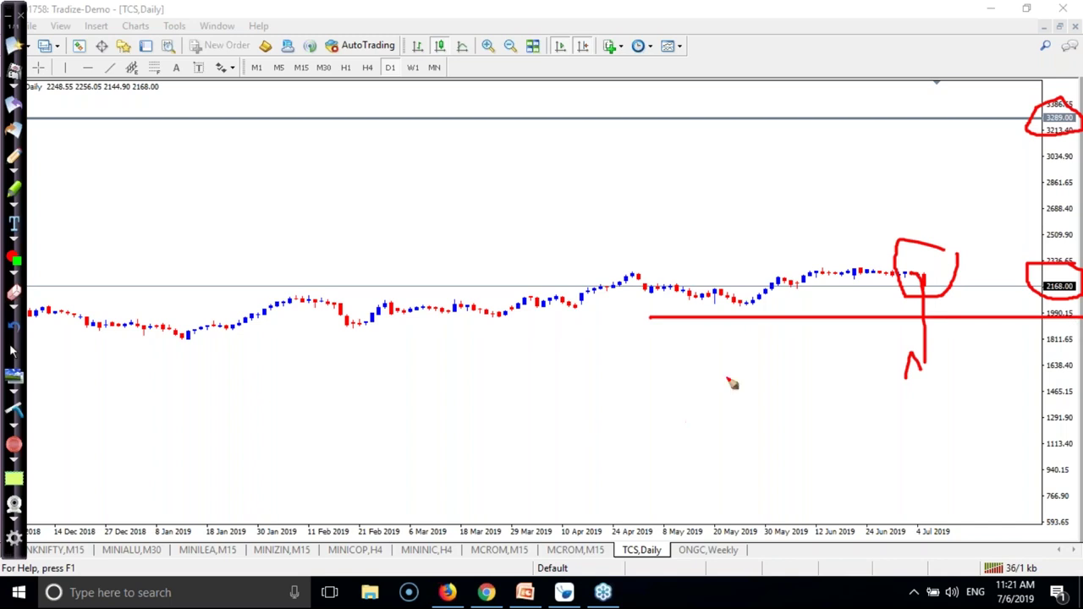
mouse_move(753, 417)
mouse_down()
mouse_move(857, 318)
mouse_move(874, 373)
mouse_up()
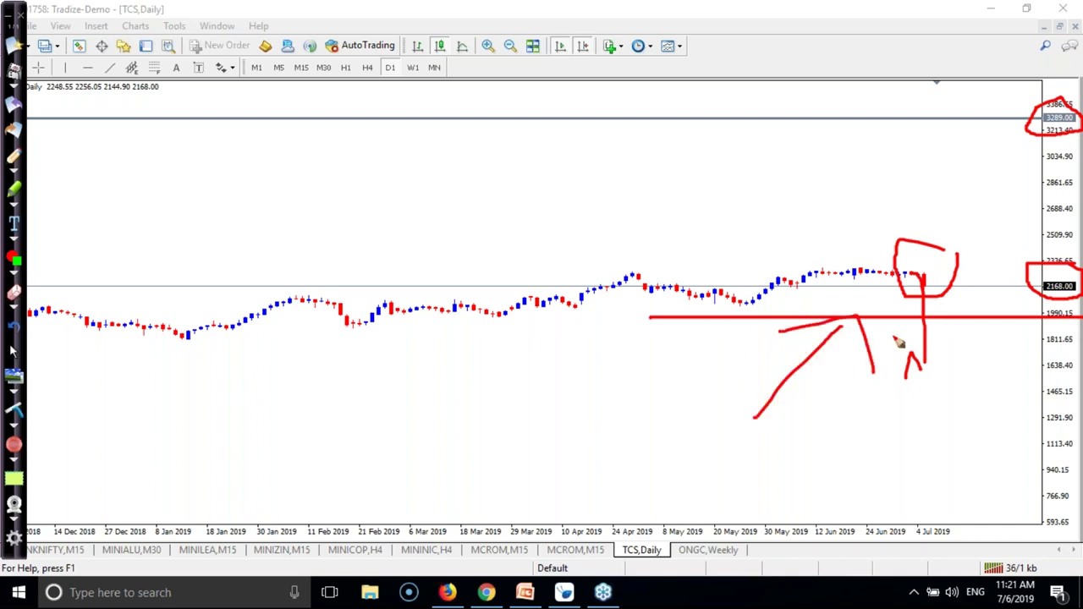
mouse_move(921, 247)
mouse_down()
mouse_move(965, 250)
mouse_move(901, 258)
mouse_move(961, 226)
mouse_move(1024, 138)
mouse_up()
drag(891, 273, 925, 267)
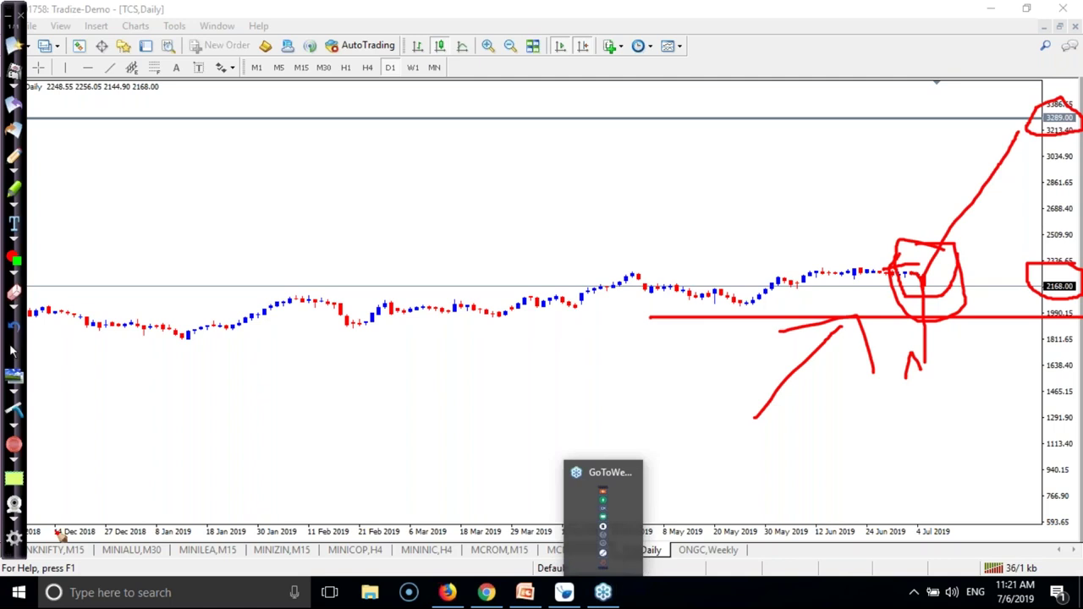
- Switch to the Investment PPT presentation in PowerPoint and show the slide "Is it a great point of entry?"
click(602, 593)
click(525, 593)
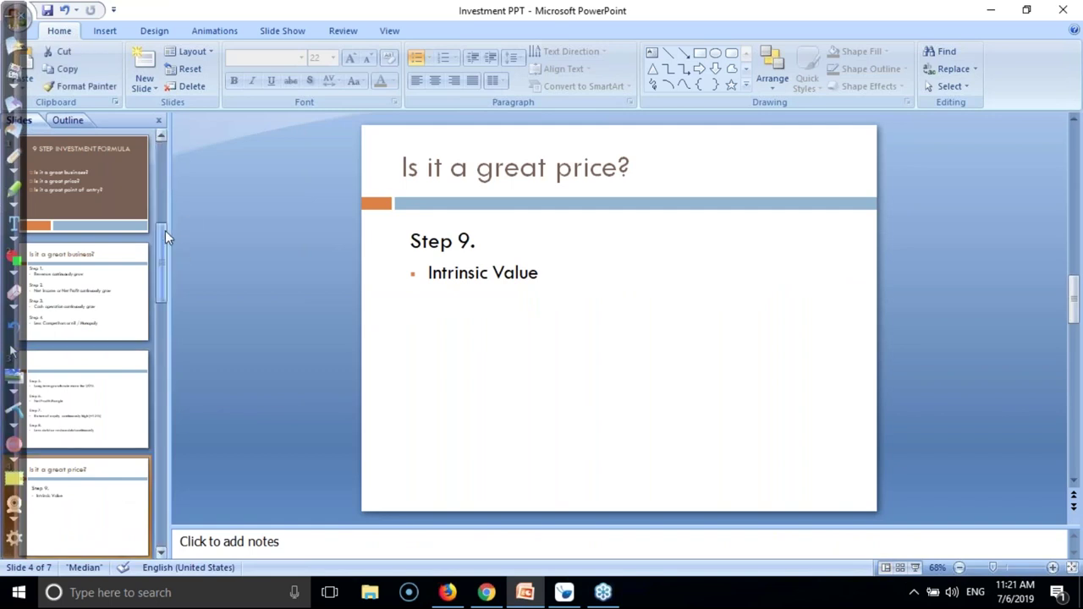
scroll(163, 216, down, 2)
click(88, 508)
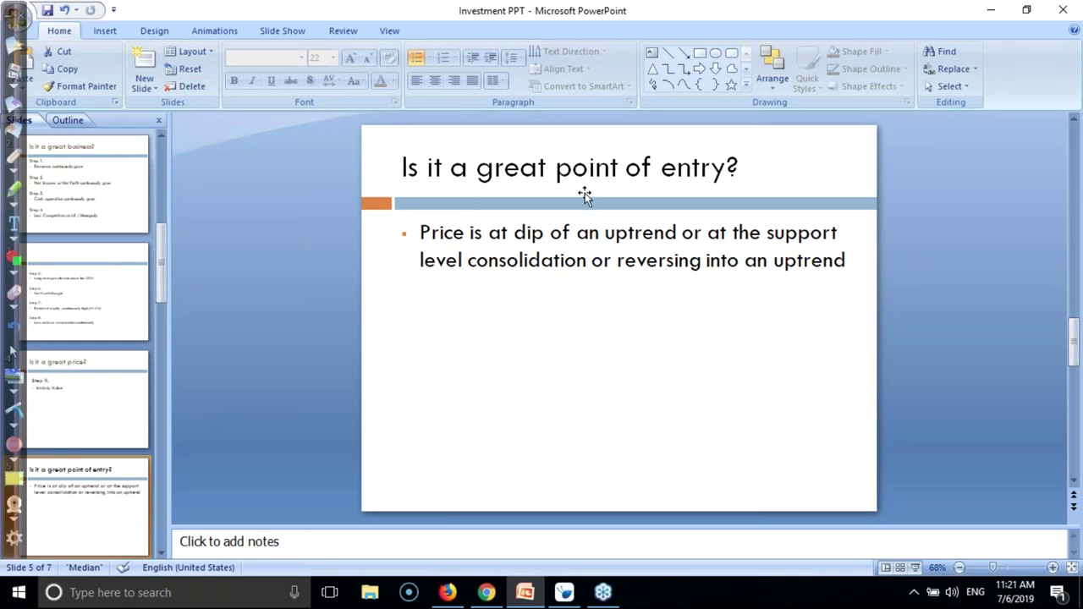
- Return to the TCS chart and draw an equidistant channel along the January and May 2019 lows, with its upper line along the February and April highs
click(564, 593)
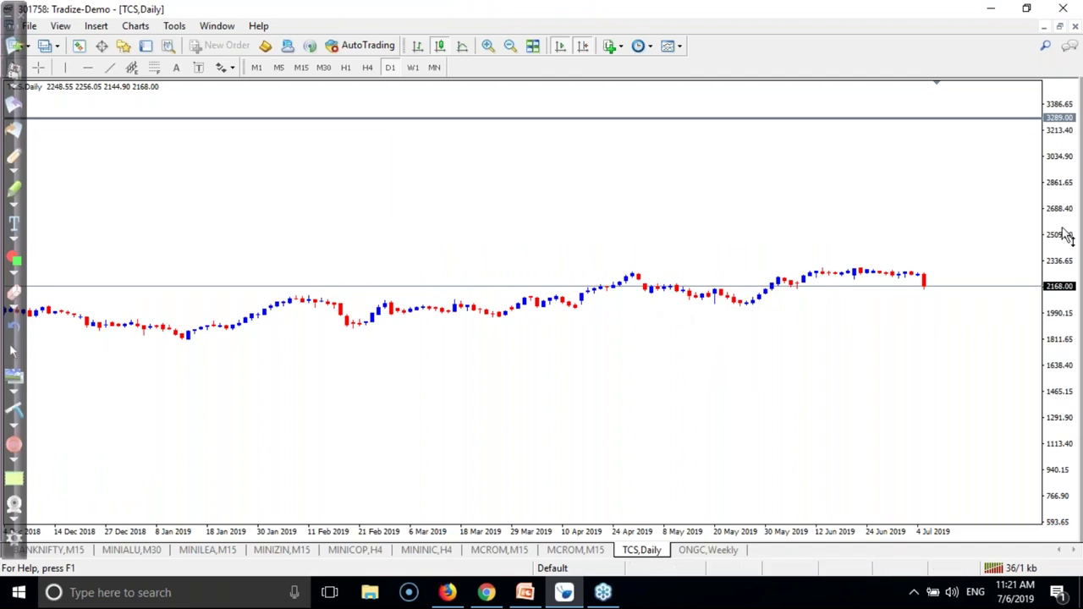
drag(1068, 234, 1068, 165)
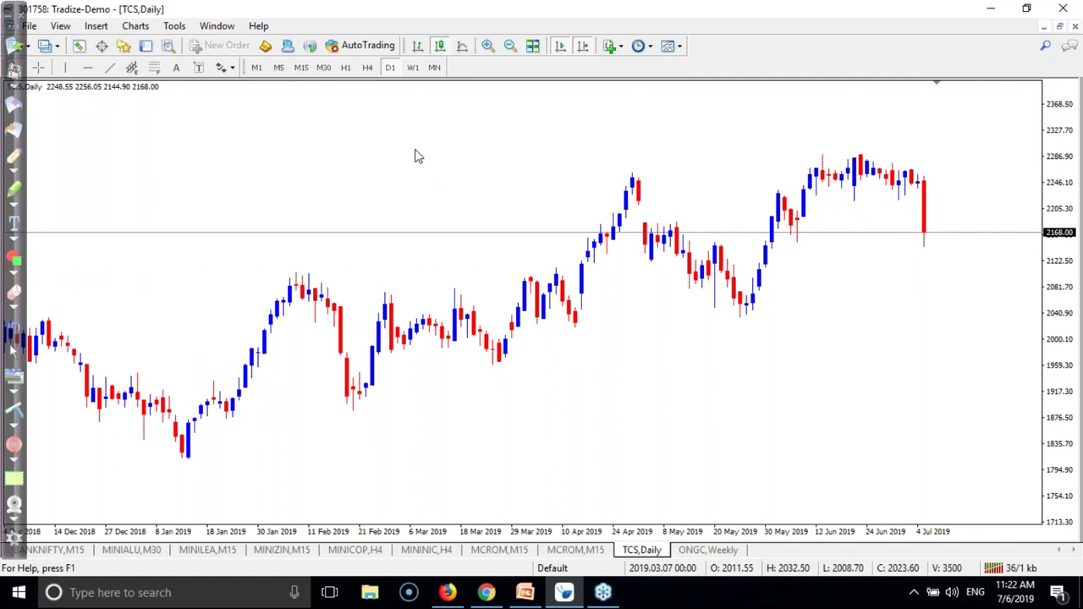
click(133, 67)
mouse_move(174, 459)
mouse_down()
mouse_move(338, 445)
mouse_move(784, 300)
mouse_up()
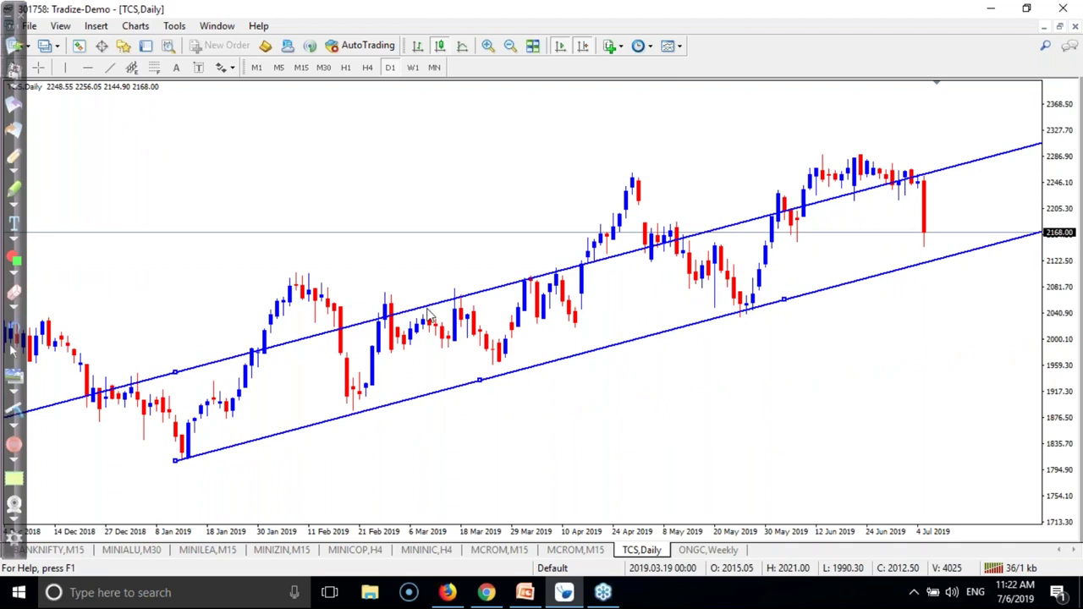
drag(174, 375, 264, 281)
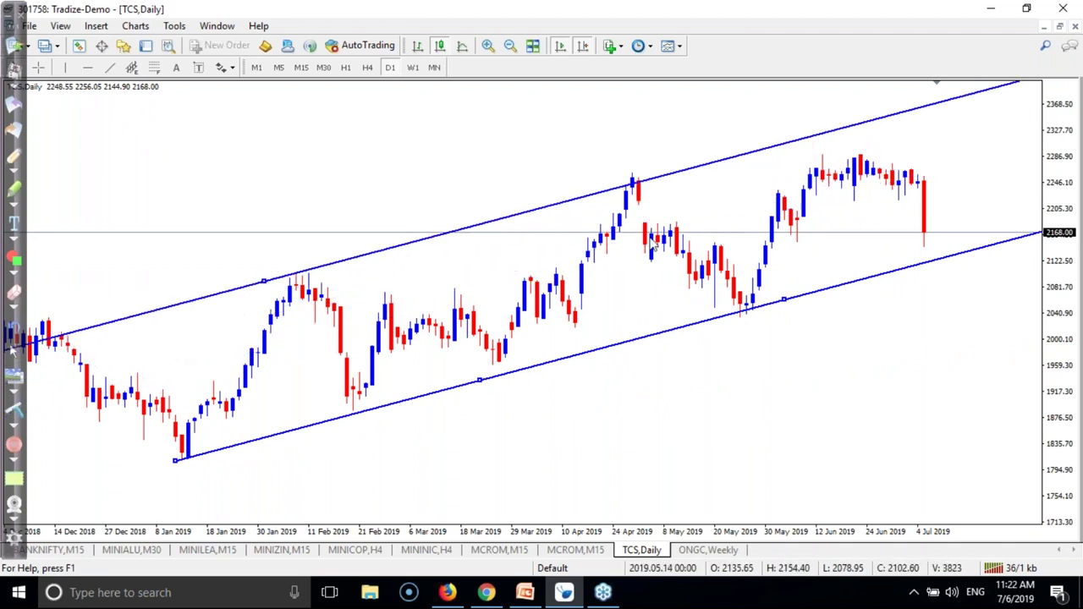
- Trace the price swings inside the channel in red pen, mark the lower-line entry point with an arrow and sketch a rise from it
click(14, 156)
mouse_move(201, 461)
mouse_down()
mouse_move(297, 292)
mouse_move(349, 416)
mouse_move(512, 347)
mouse_move(637, 180)
mouse_move(757, 321)
mouse_move(831, 236)
mouse_move(877, 133)
mouse_move(933, 273)
mouse_up()
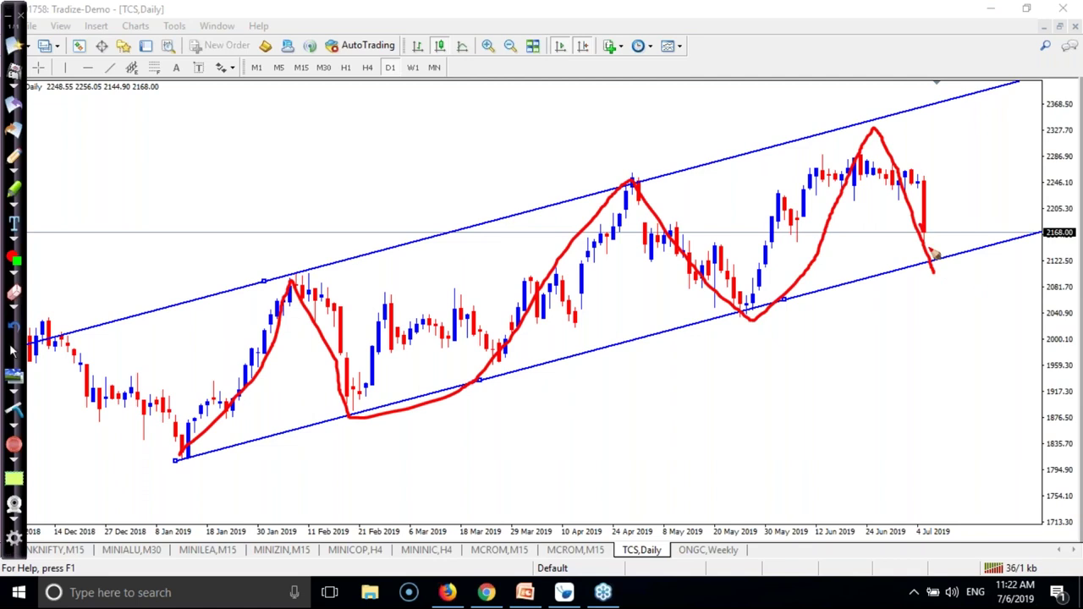
drag(1004, 266, 905, 251)
mouse_move(979, 246)
mouse_down()
mouse_move(930, 250)
mouse_move(953, 274)
mouse_up()
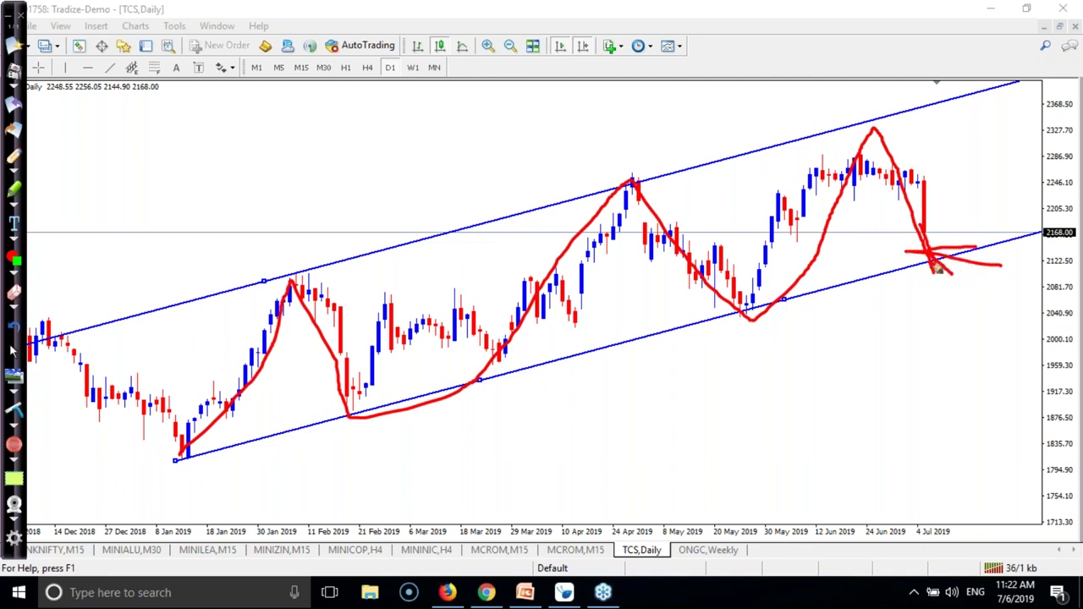
drag(938, 268, 1044, 63)
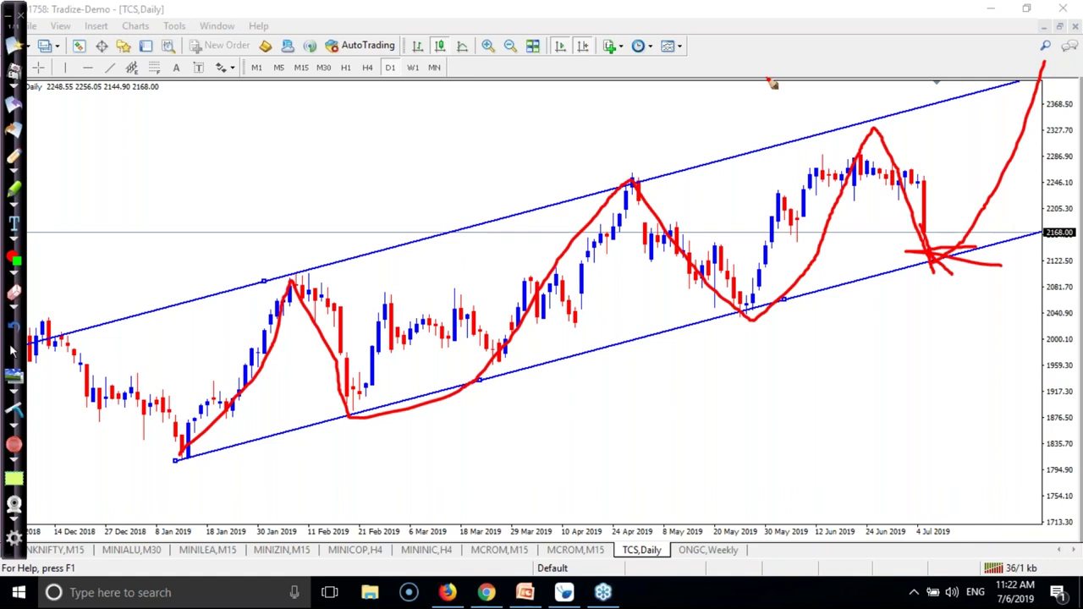
- Retrace the latest fall and rebound in red pen, box the entry point on the lower channel line, and erase all pen drawings
drag(771, 31, 860, 17)
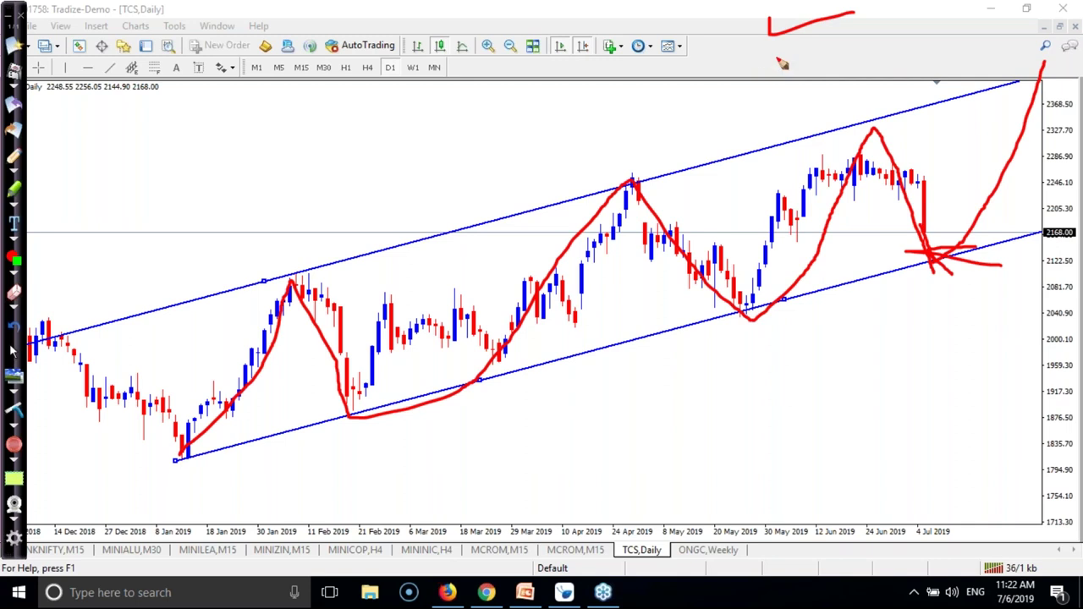
mouse_move(767, 49)
mouse_down()
mouse_move(766, 63)
mouse_move(795, 75)
mouse_up()
mouse_move(864, 133)
mouse_down()
mouse_move(913, 193)
mouse_move(953, 275)
mouse_move(989, 200)
mouse_up()
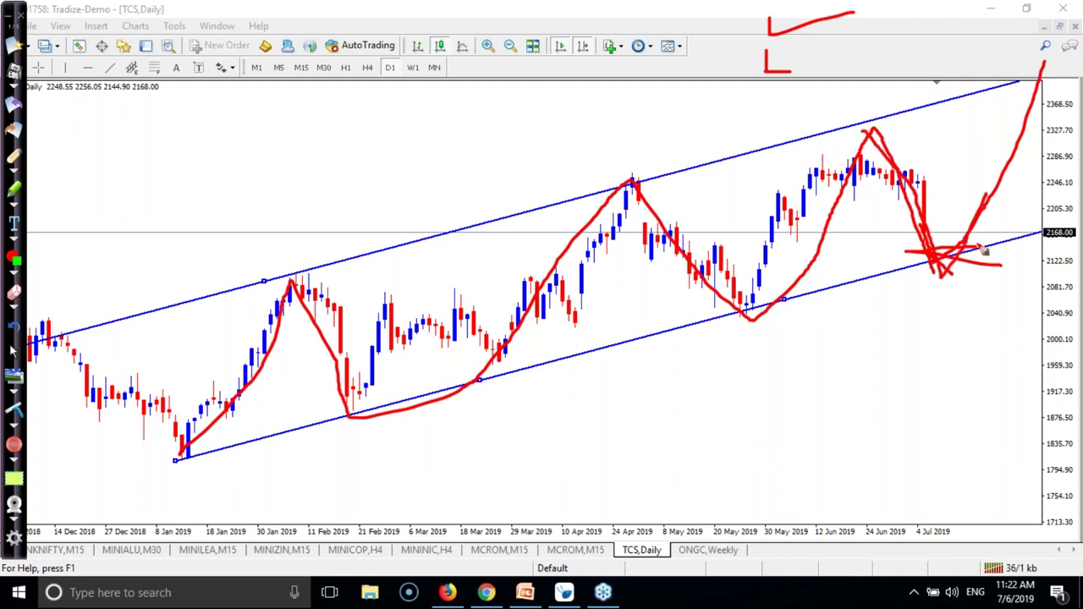
mouse_move(940, 259)
mouse_down()
mouse_move(951, 294)
mouse_move(943, 247)
mouse_move(965, 254)
mouse_up()
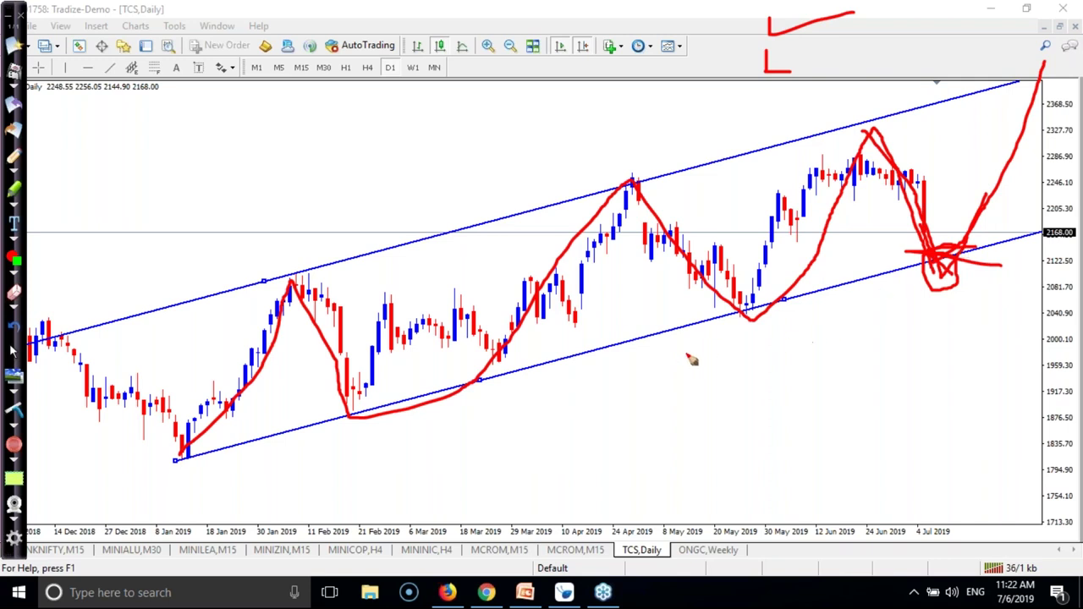
drag(724, 327, 772, 322)
click(15, 412)
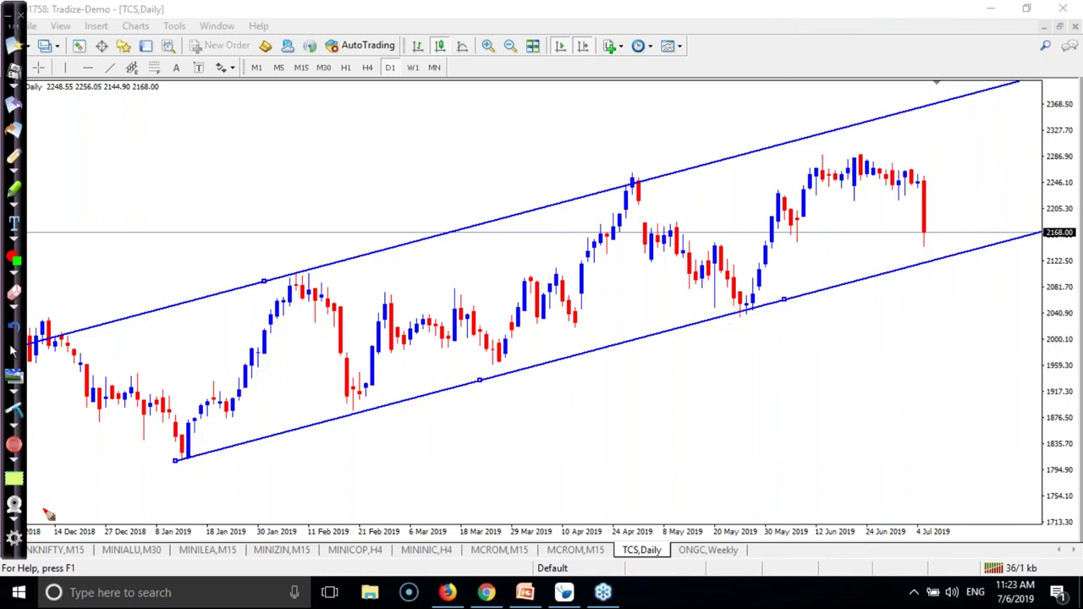
- Switch to the Screener page for TCS in Chrome, leave pen mode and compare the current price with the intrinsic value
click(563, 599)
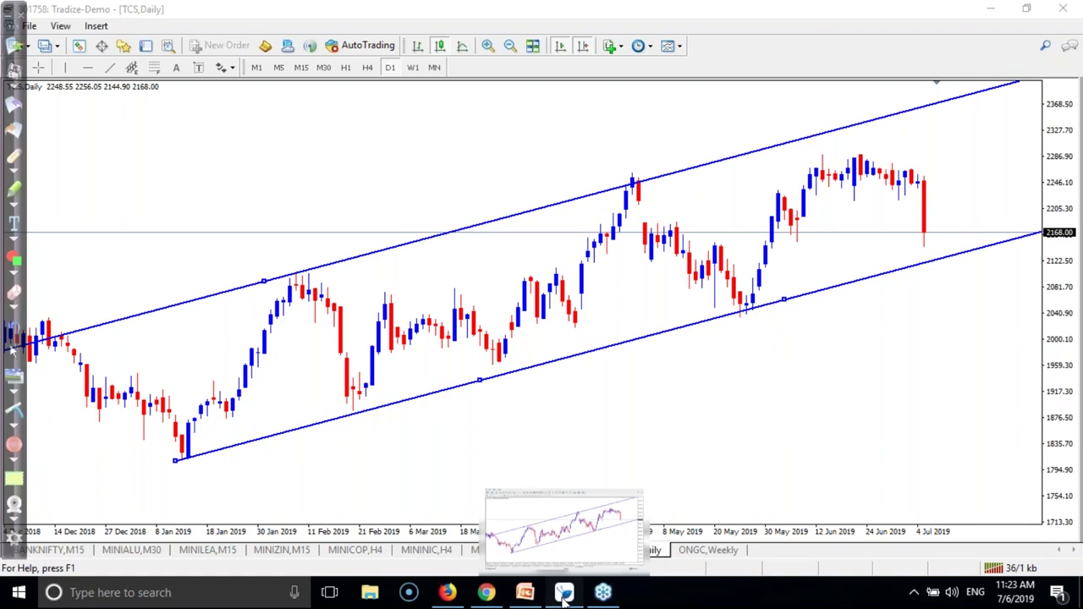
click(486, 596)
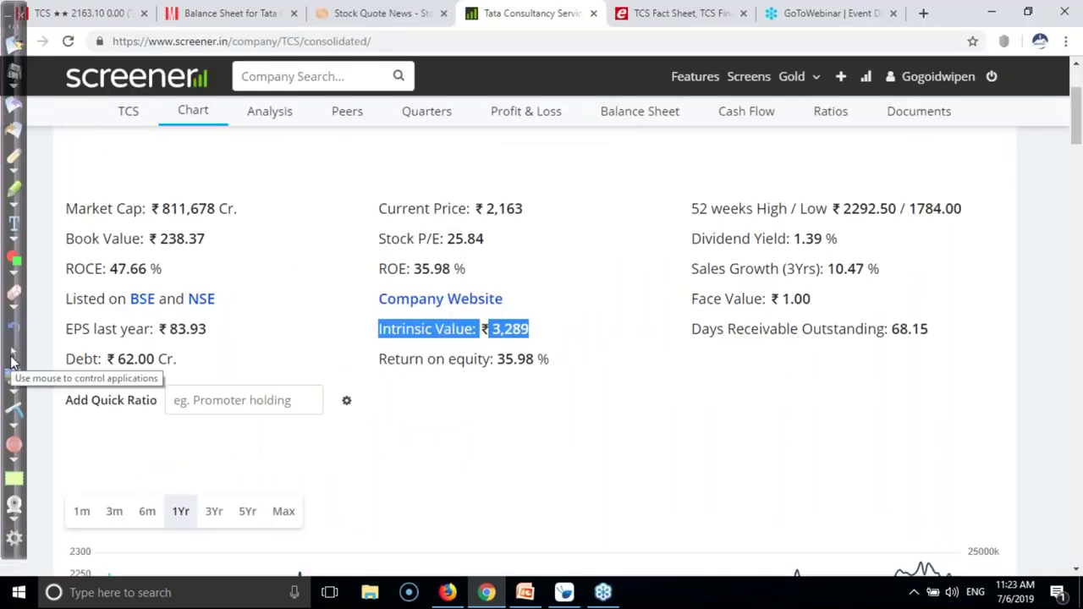
click(12, 357)
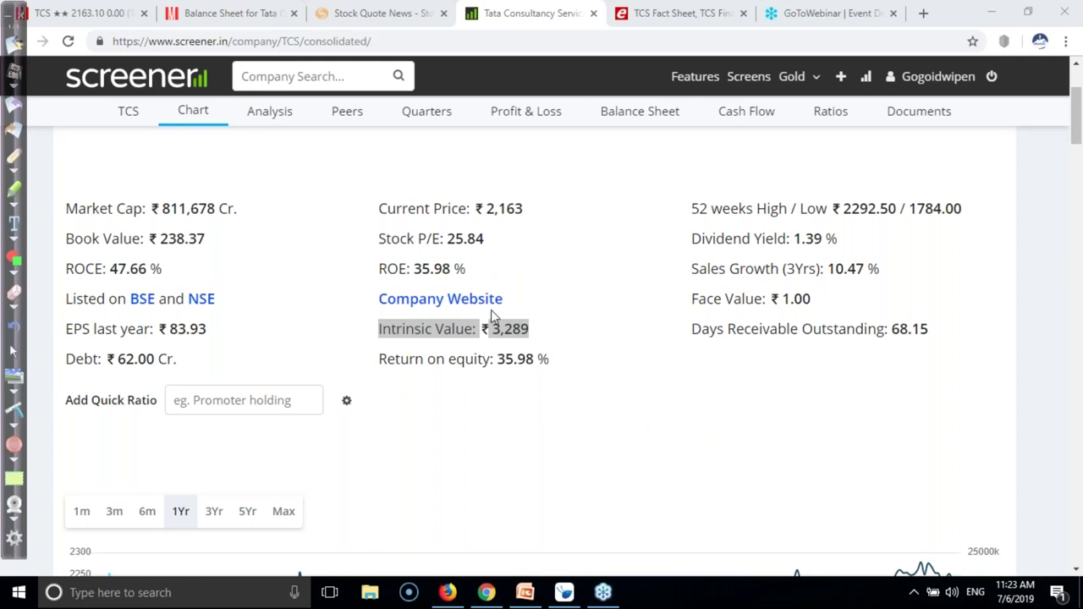
- Open the Morningstar balance sheet for TCS and view the ten-year chart of cash and cash equivalents
click(191, 11)
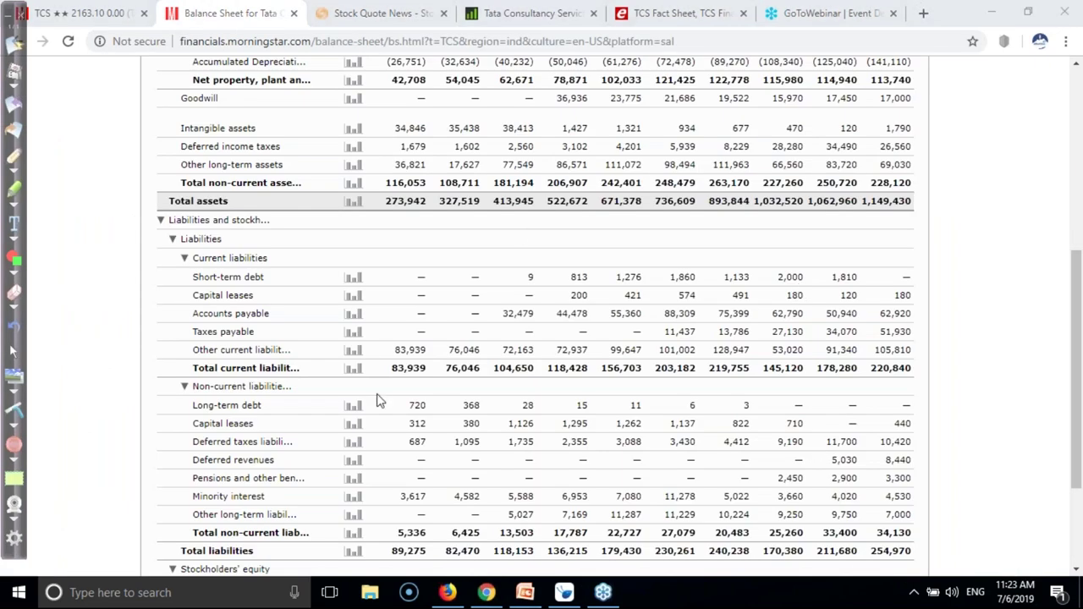
scroll(378, 401, up, 1)
scroll(378, 401, up, 5)
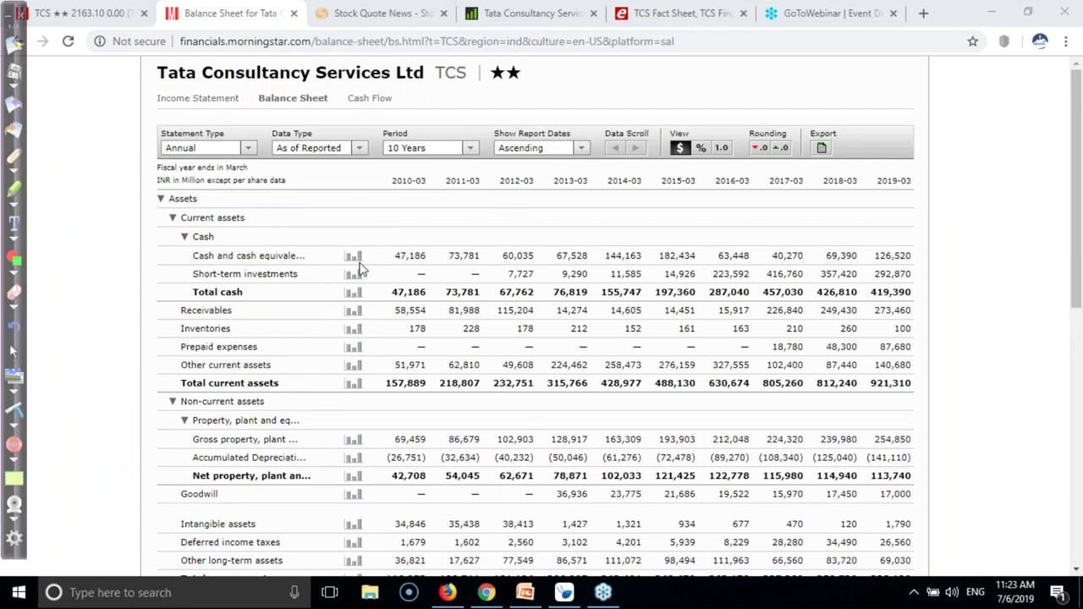
mouse_move(359, 265)
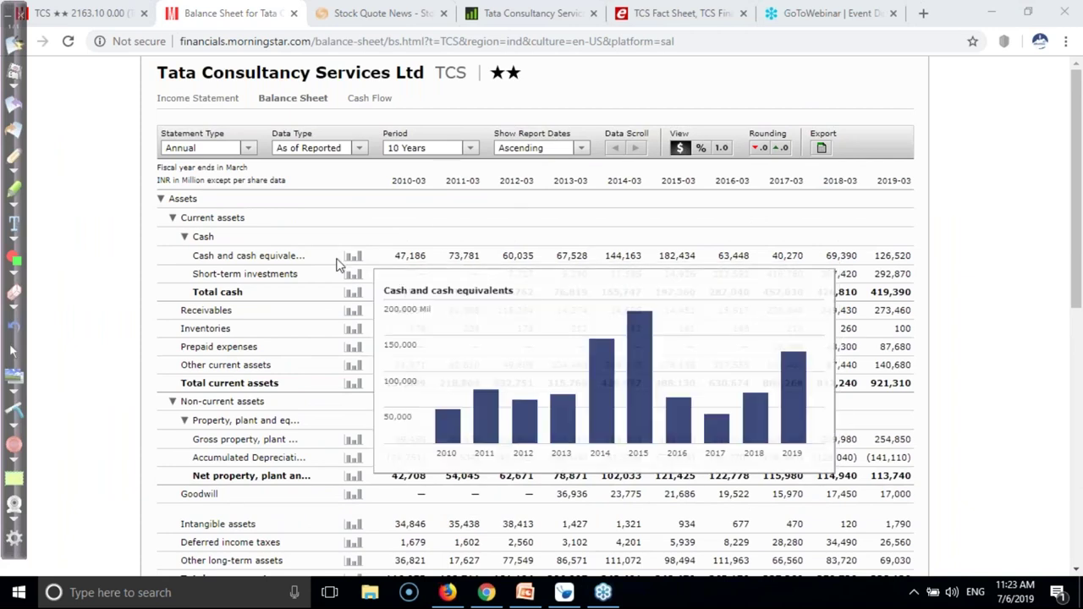
- Show the TCS income statement on Morningstar and view the ten-year revenue chart
click(203, 98)
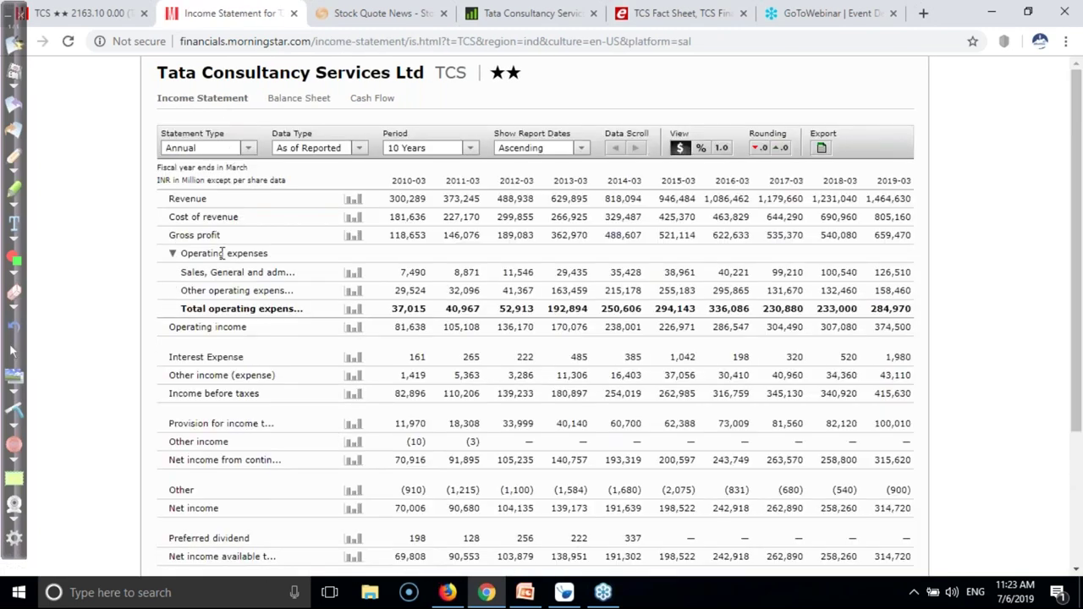
mouse_move(354, 203)
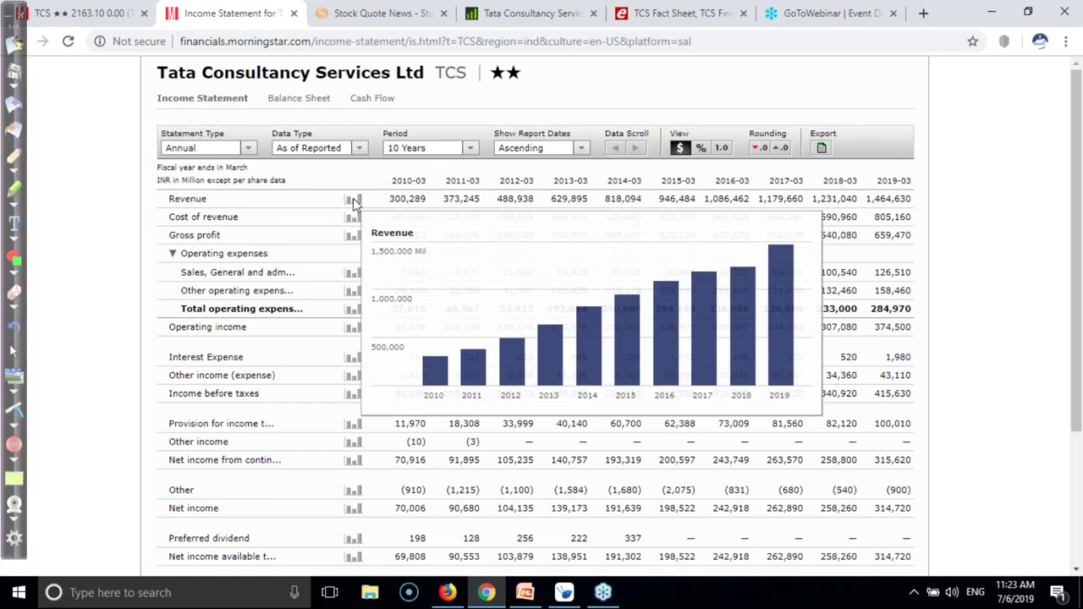
click(68, 13)
click(182, 13)
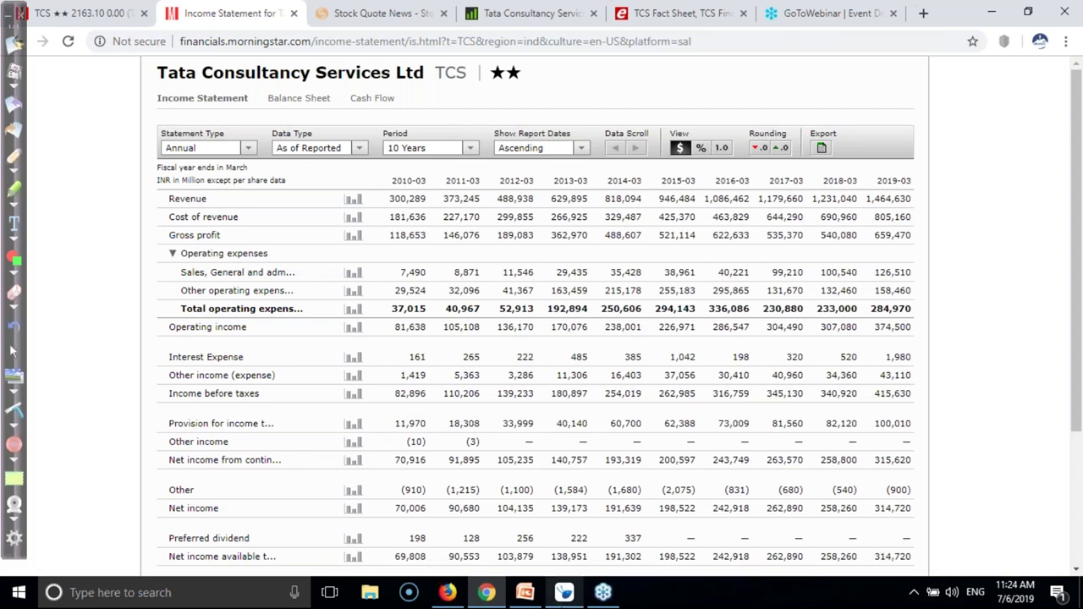
- Return to the TCS daily chart in MetaTrader, show the Market Watch list and delete the equidistant channel
click(603, 593)
click(79, 45)
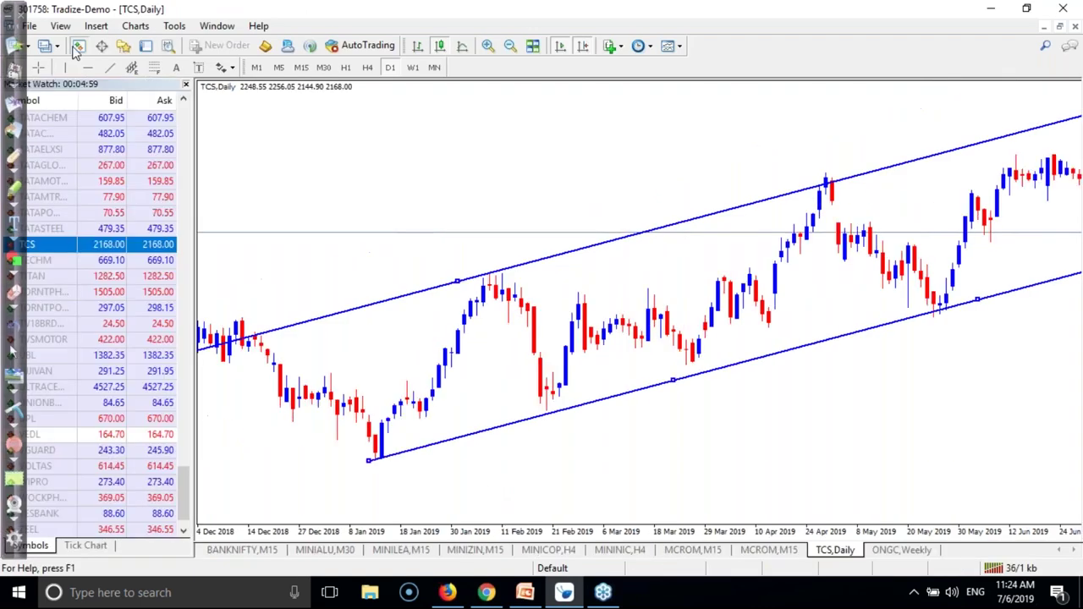
key(Delete)
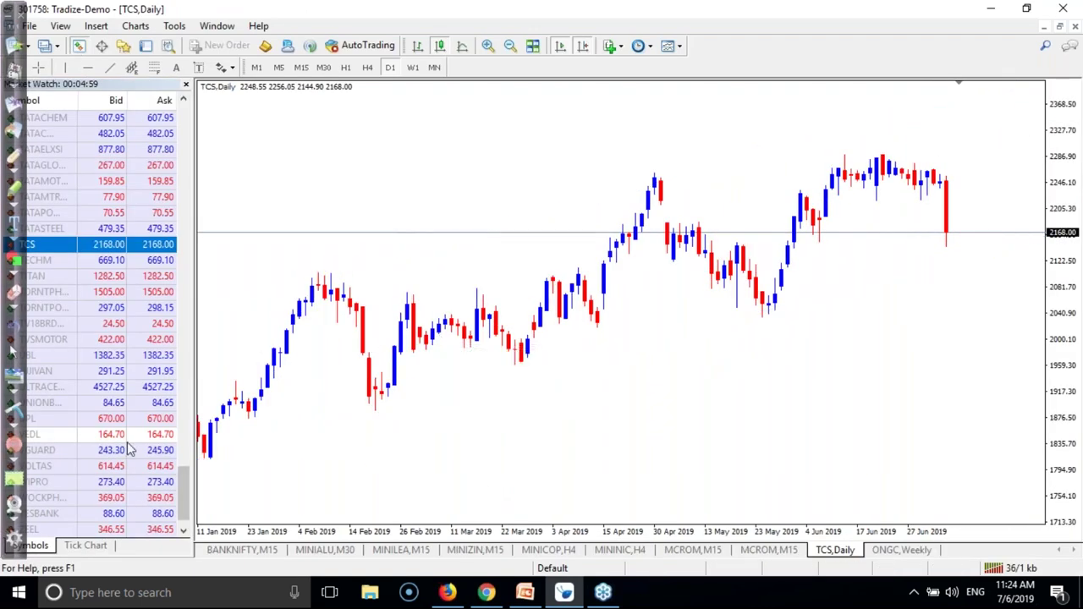
- Load UNIONBANK from Market Watch on the chart, set it to the weekly timeframe, hide the list and zoom out to late 2013
click(9, 24)
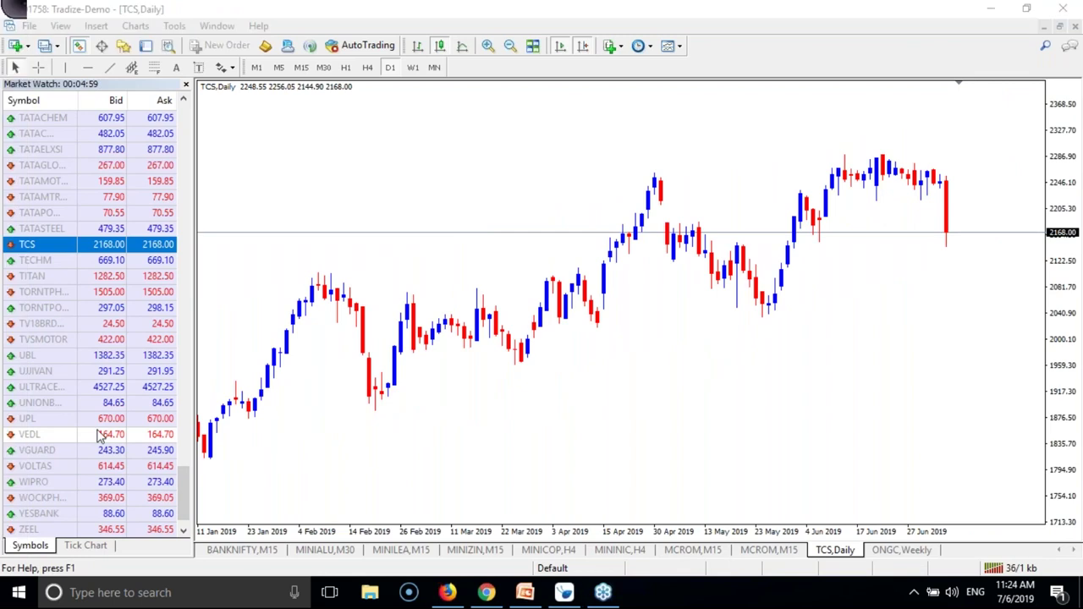
drag(58, 404, 415, 378)
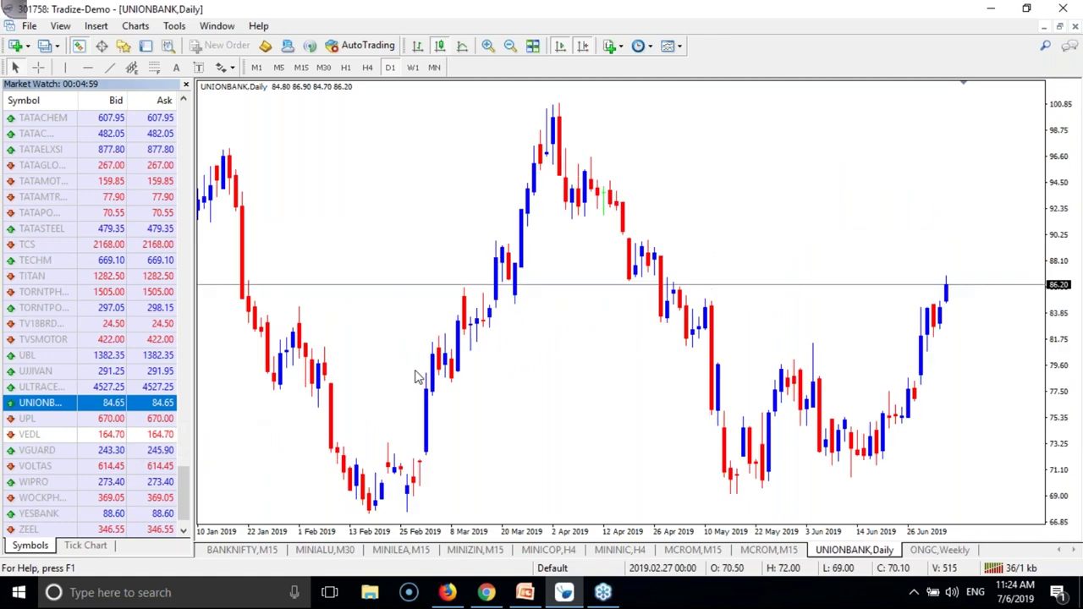
click(413, 67)
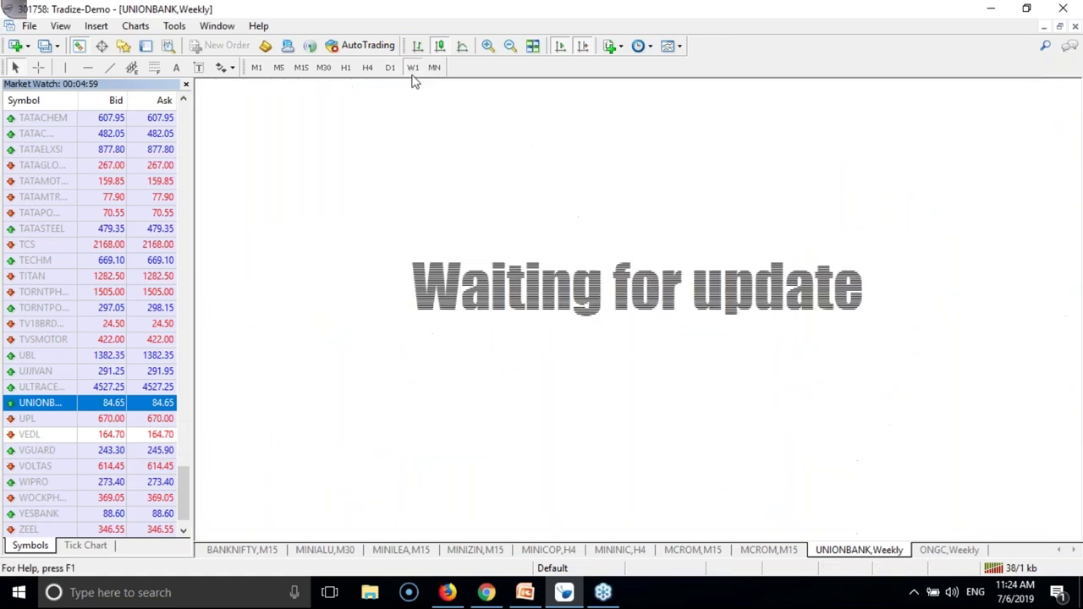
click(187, 85)
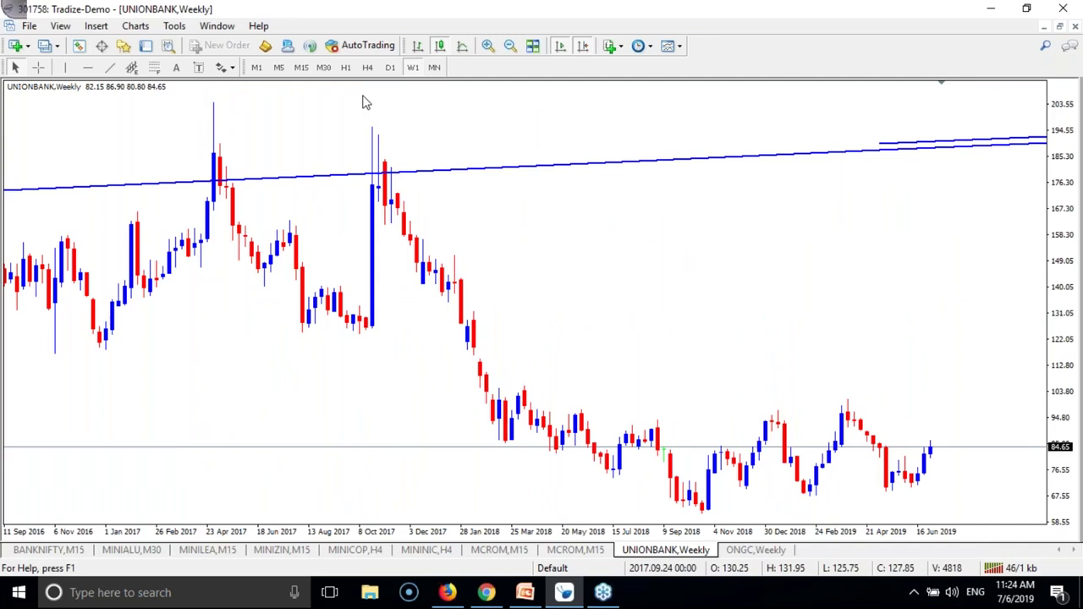
click(510, 45)
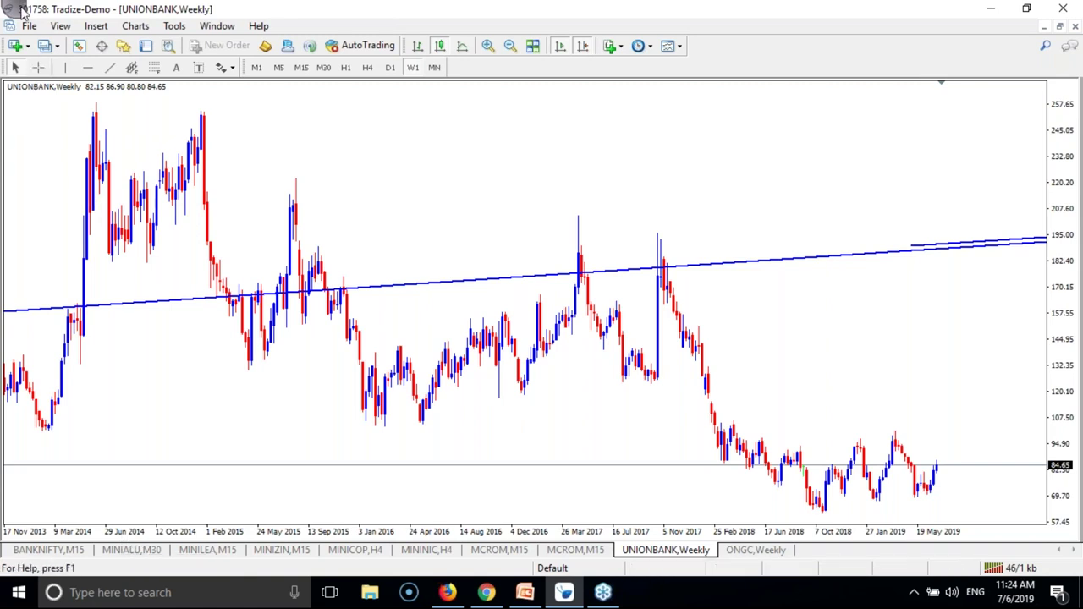
- Circle the 2014 high in red pen, sketch the decline to 2016 and a horizontal level near 210 with an arrow, and erase the drawings
mouse_move(7, 8)
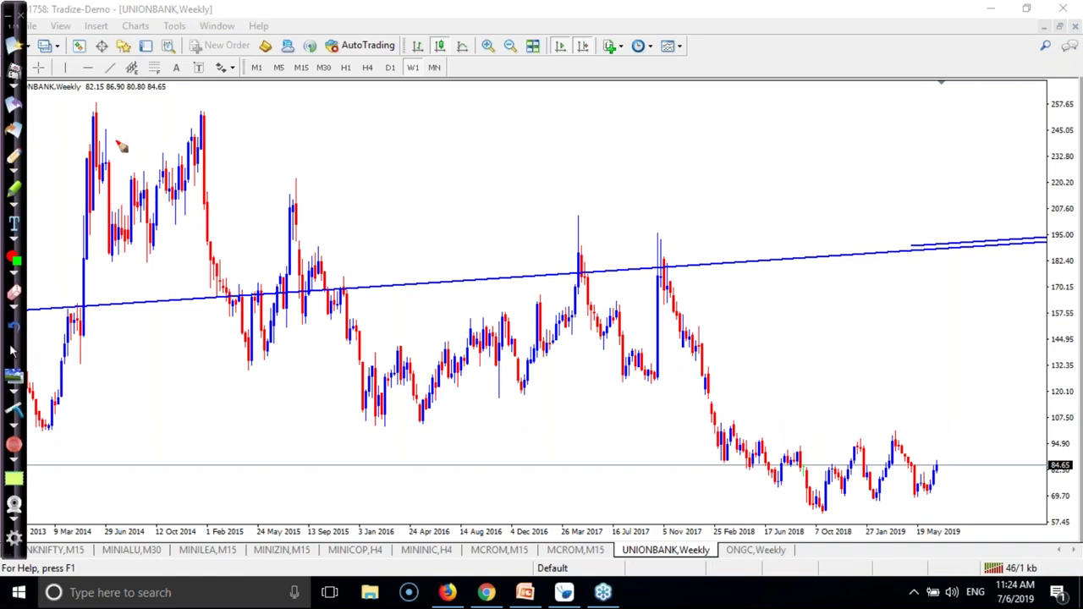
mouse_move(91, 129)
mouse_down()
mouse_move(85, 154)
mouse_move(116, 211)
mouse_move(310, 314)
mouse_move(436, 405)
mouse_up()
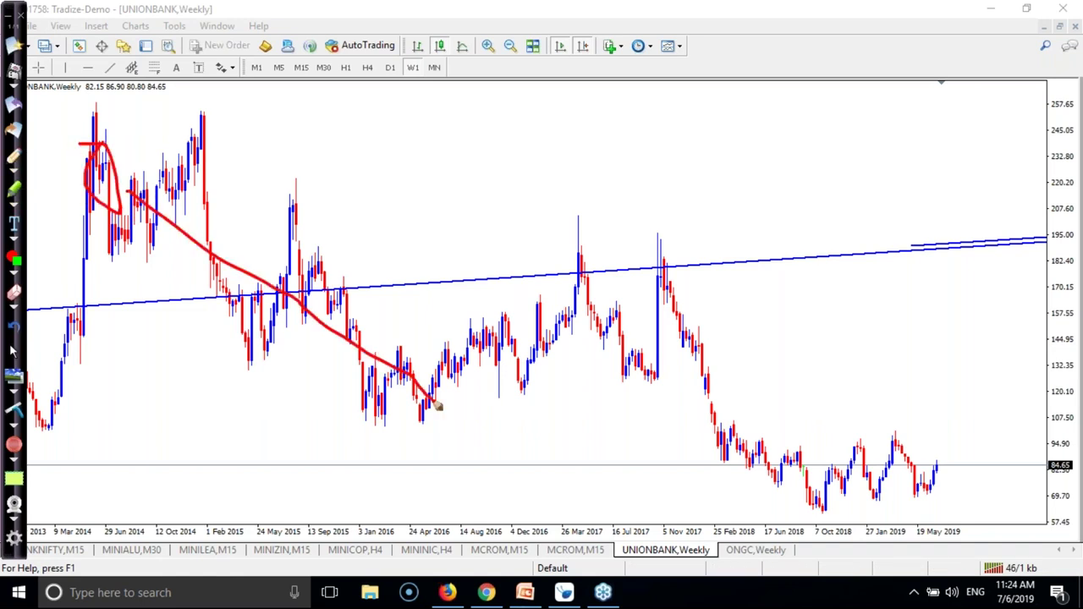
drag(237, 138, 487, 409)
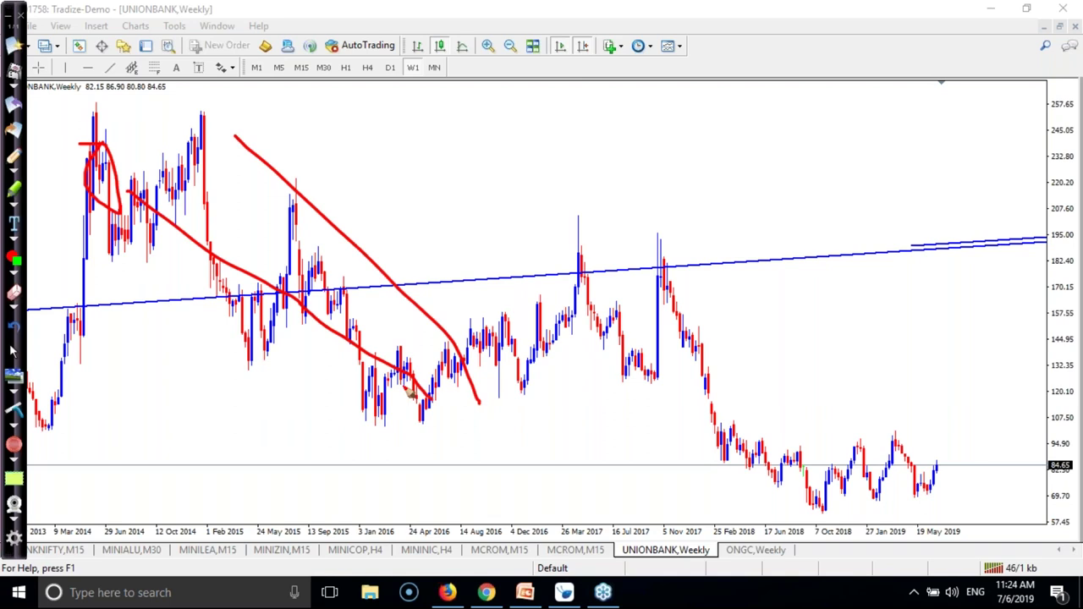
drag(105, 199, 239, 197)
drag(150, 205, 371, 209)
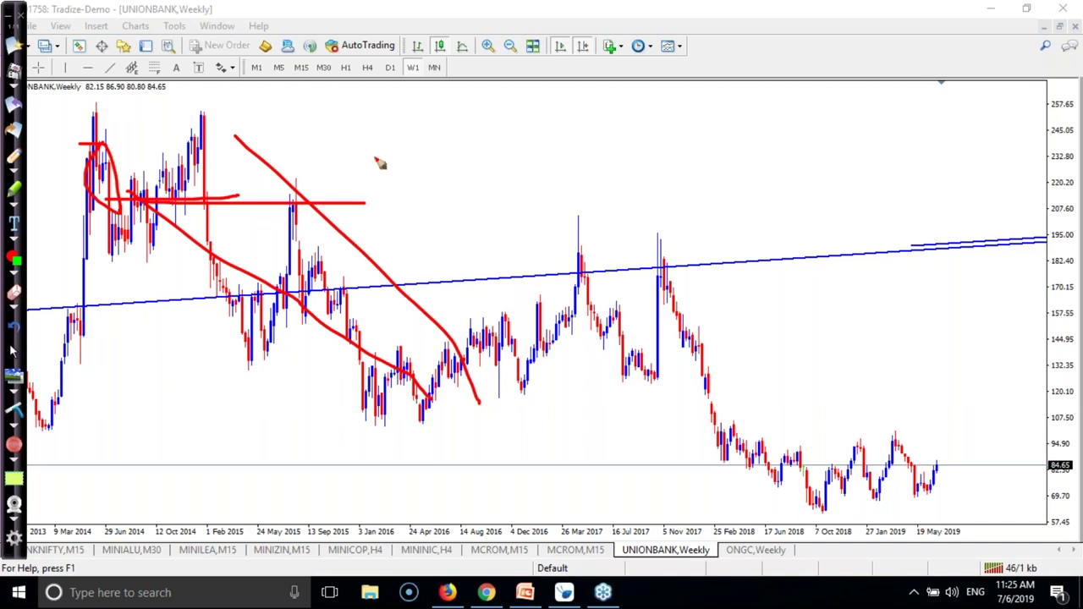
mouse_move(423, 135)
mouse_down()
mouse_move(335, 194)
mouse_move(422, 195)
mouse_up()
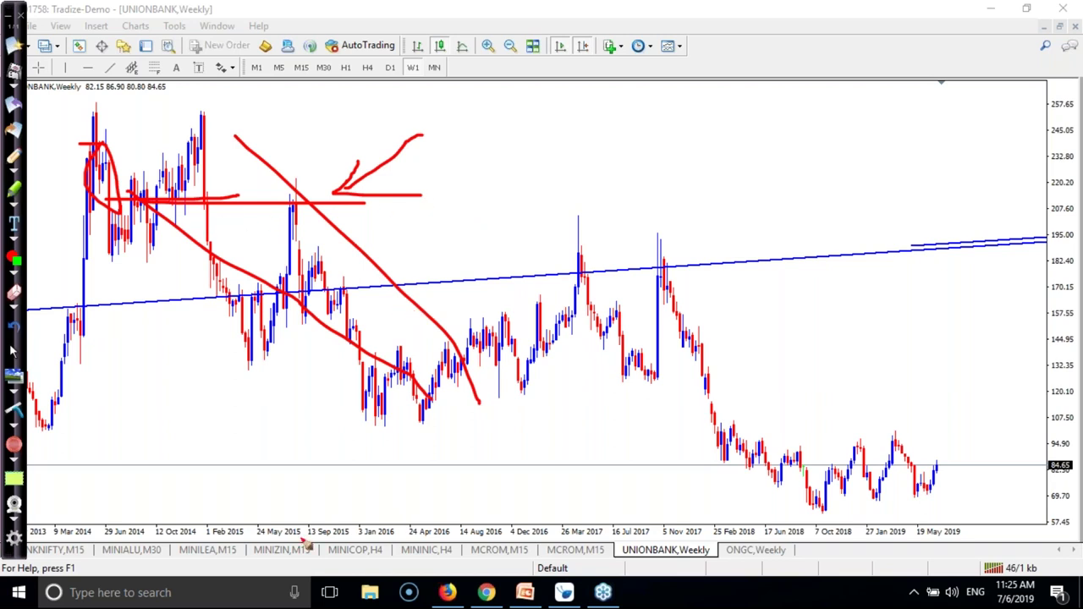
click(17, 409)
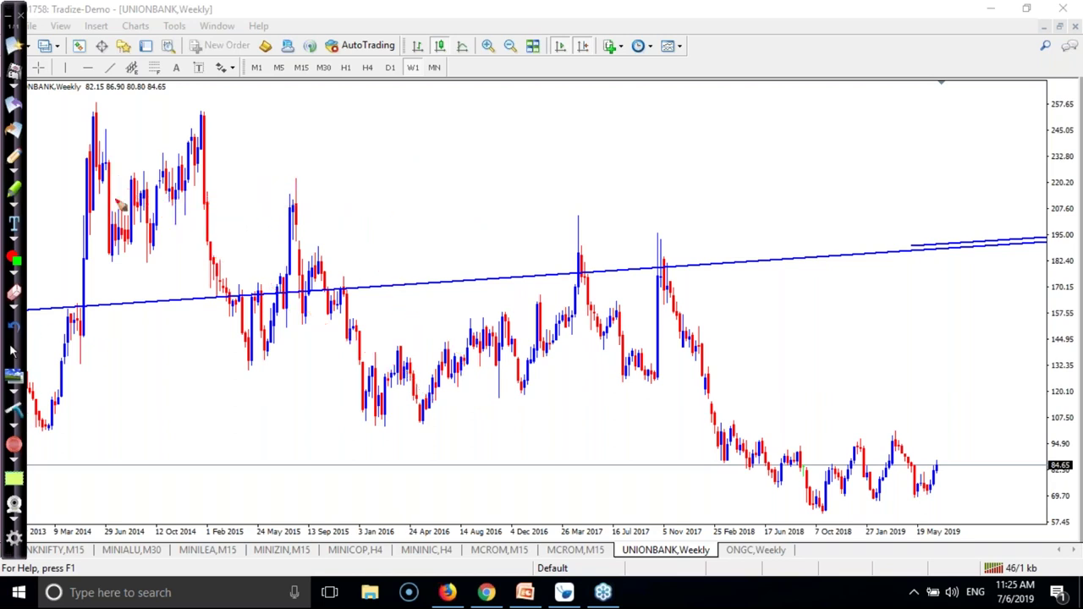
- Reopen the Market Watch list, browse its symbols for another stock and load it on the chart
click(10, 32)
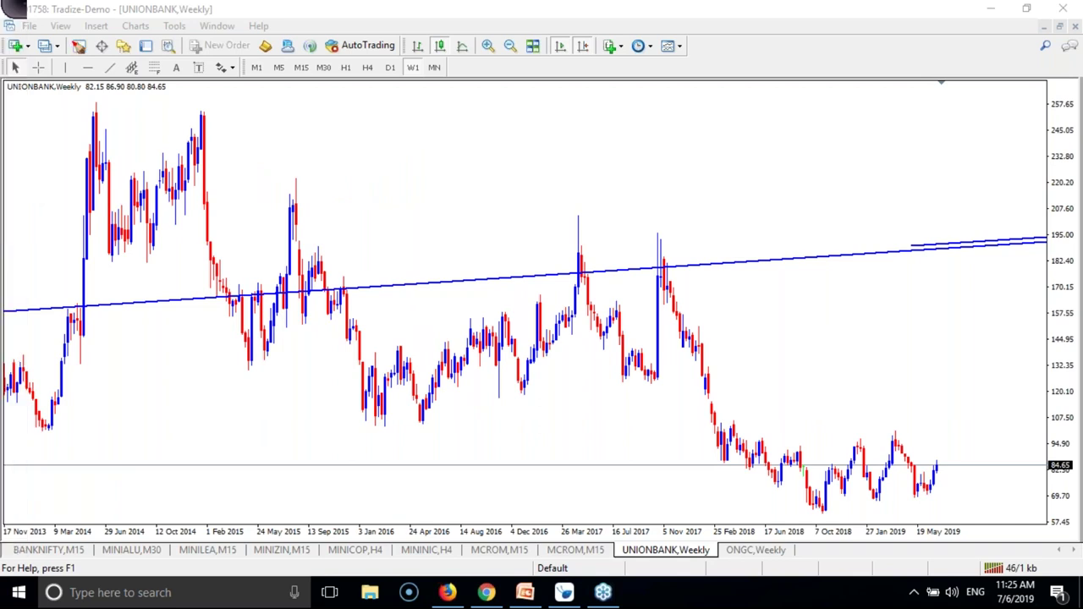
mouse_move(12, 17)
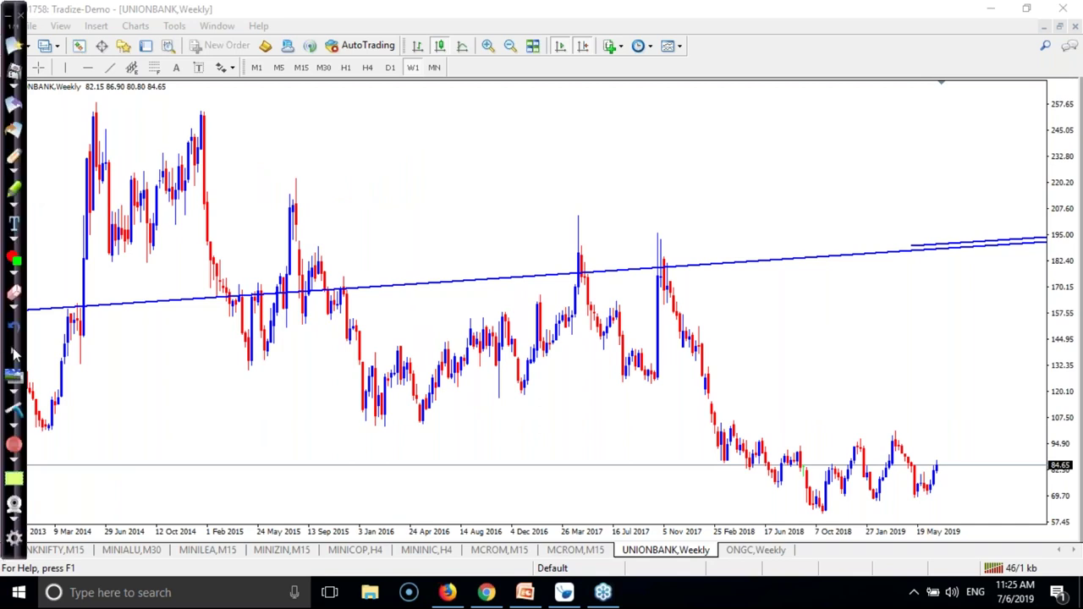
click(78, 46)
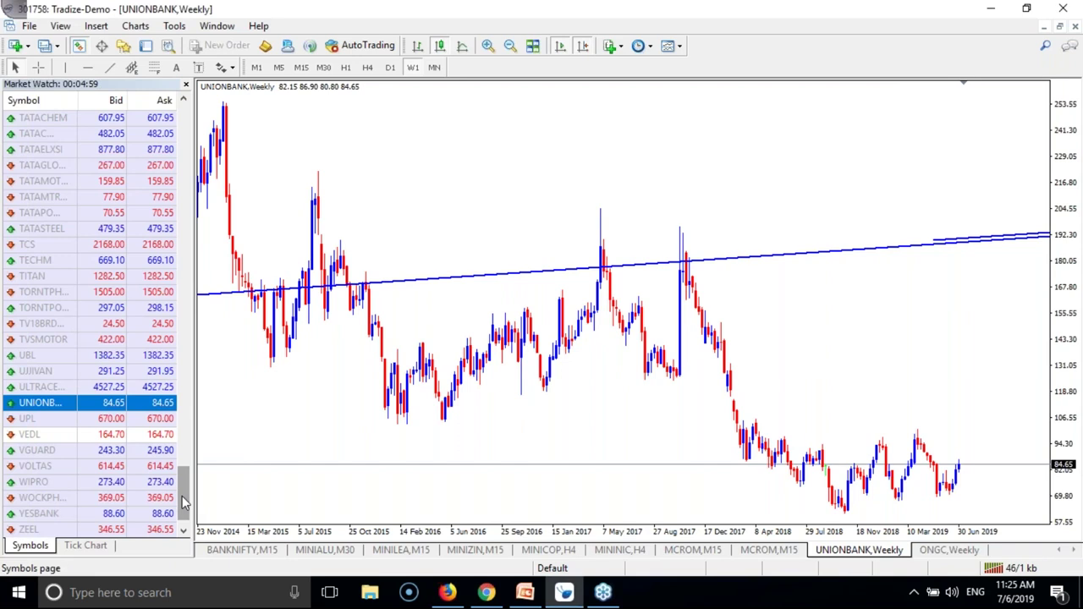
scroll(184, 501, down, 1)
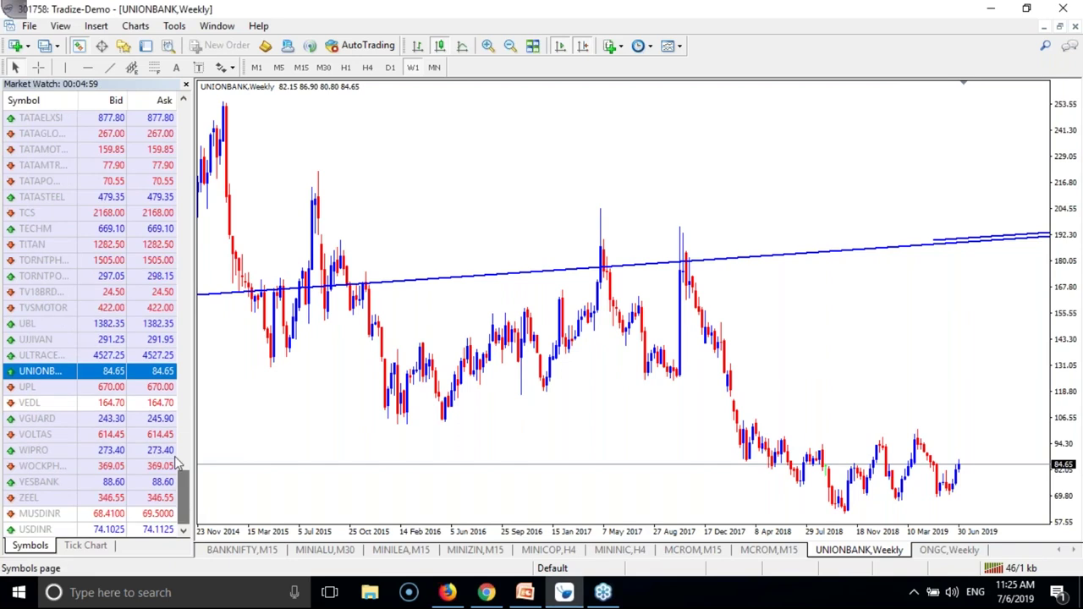
click(127, 251)
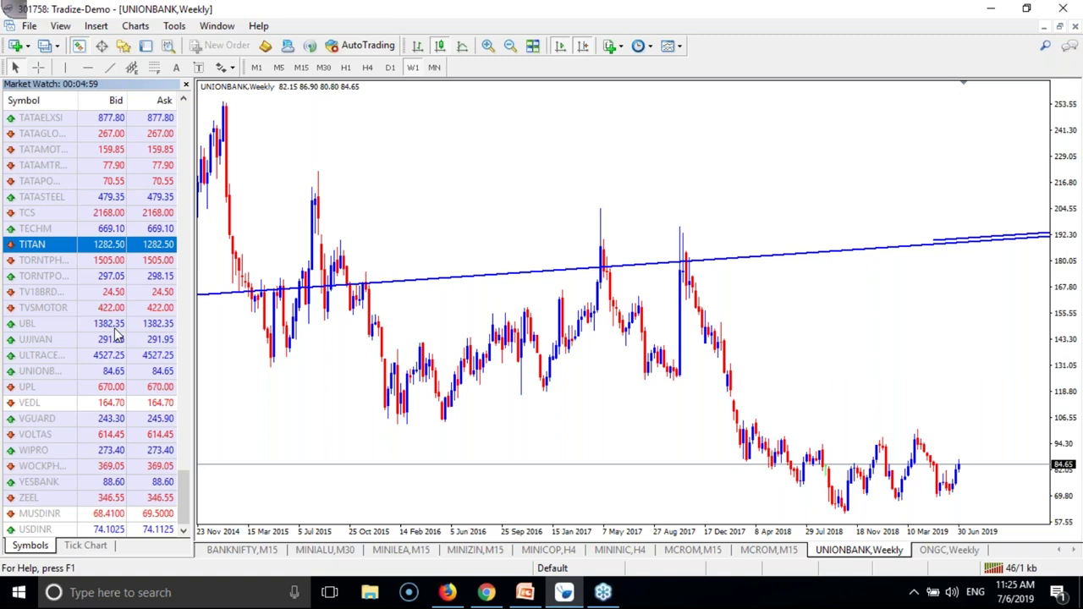
scroll(117, 336, up, 5)
drag(33, 242, 508, 296)
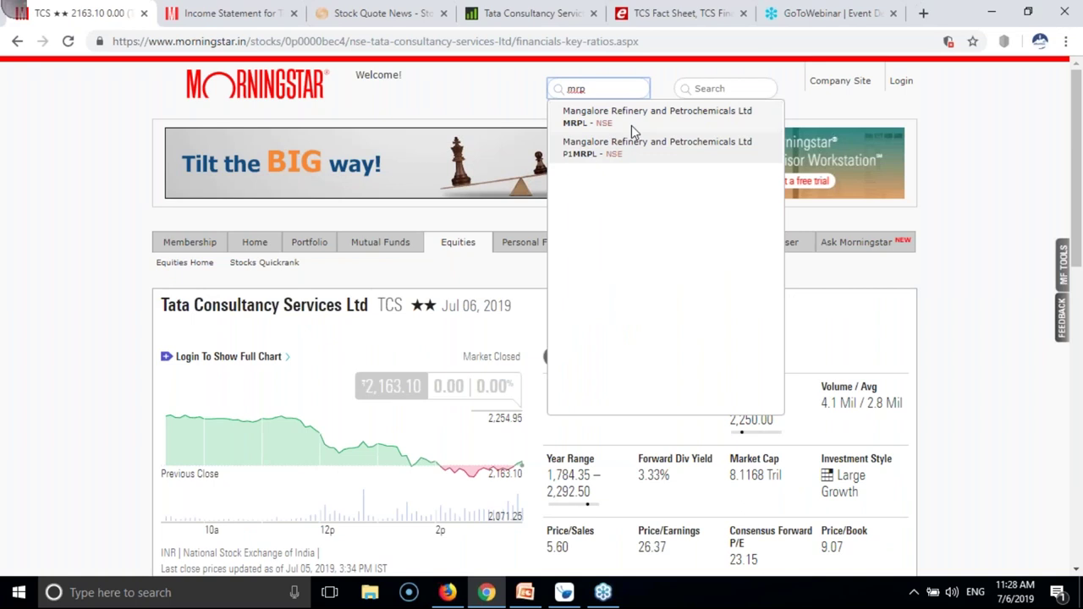
- Search Morningstar in Chrome for "mrpl", open Mangalore Refinery and Petrochemicals Ltd on NSE and show its financials
text(l)
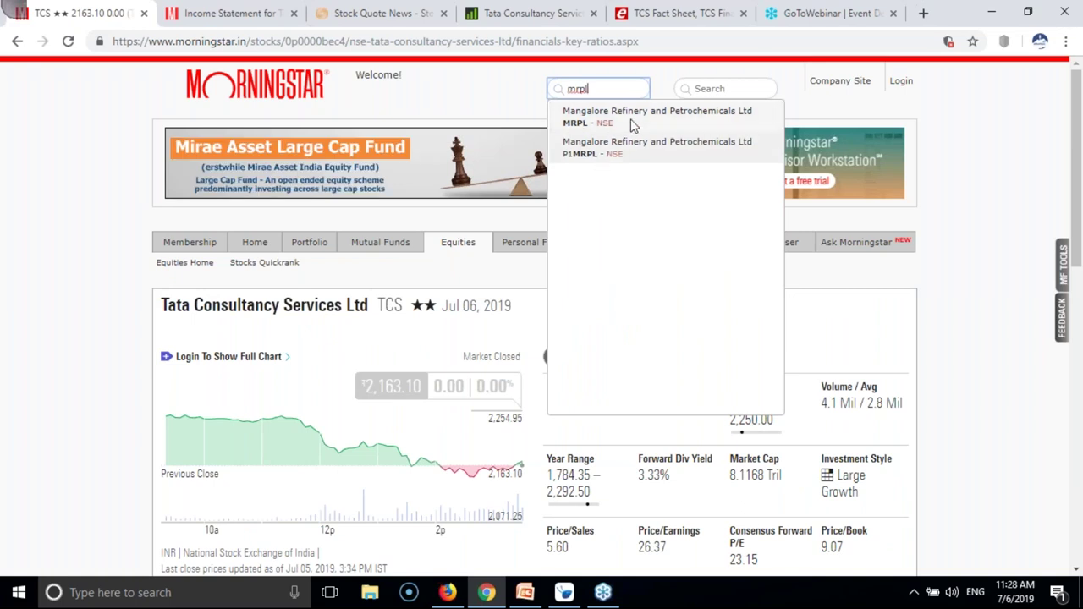
click(633, 122)
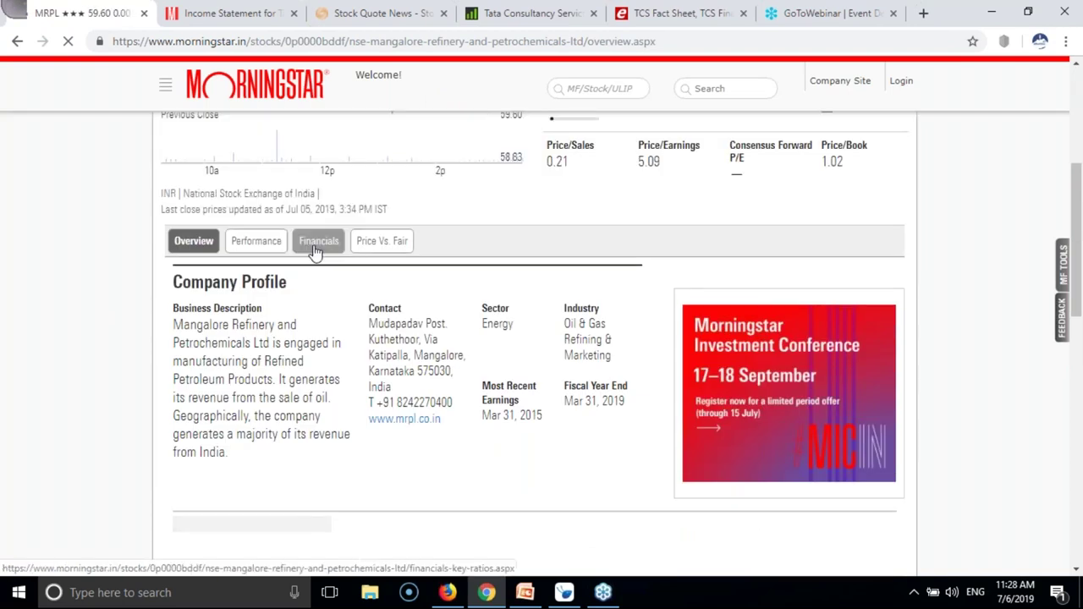
click(315, 245)
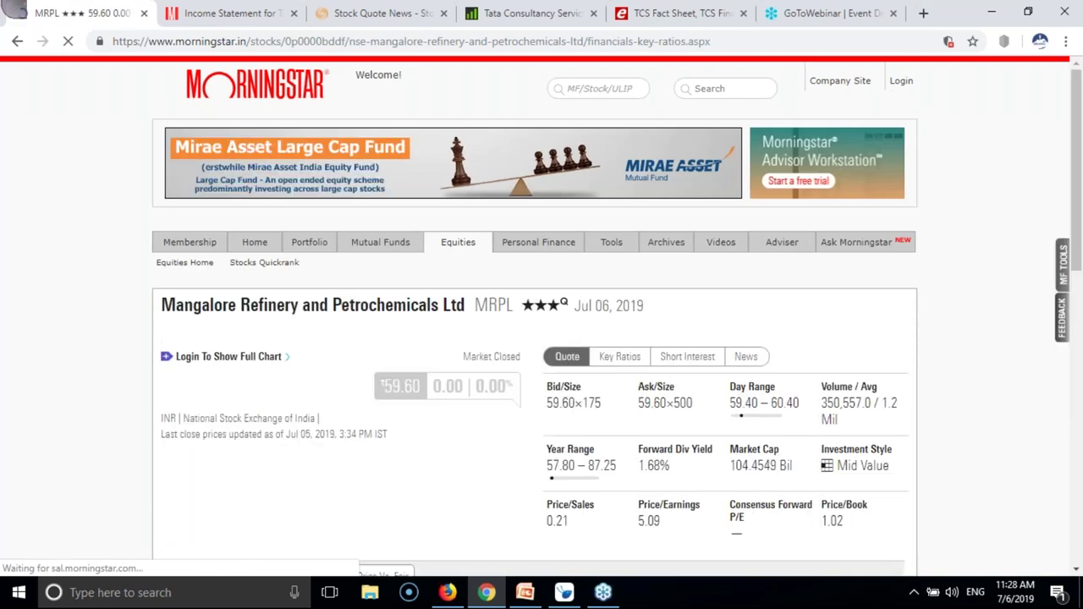
- Open the full financials data for Mangalore Refinery and Petrochemicals Ltd at its 10-year income statement
scroll(24, 273, down, 4)
scroll(24, 278, down, 1)
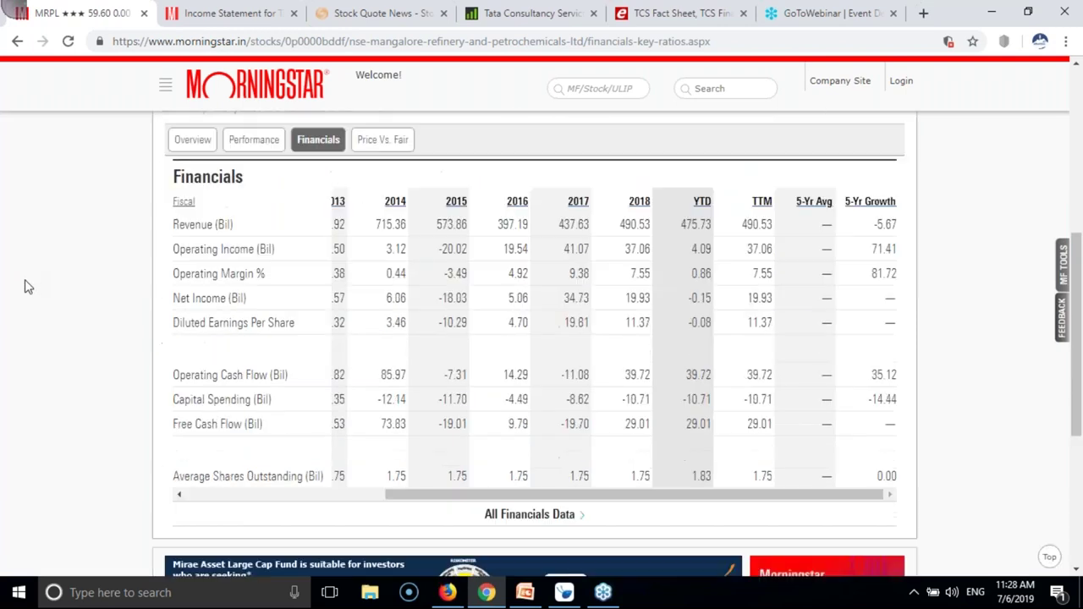
click(527, 513)
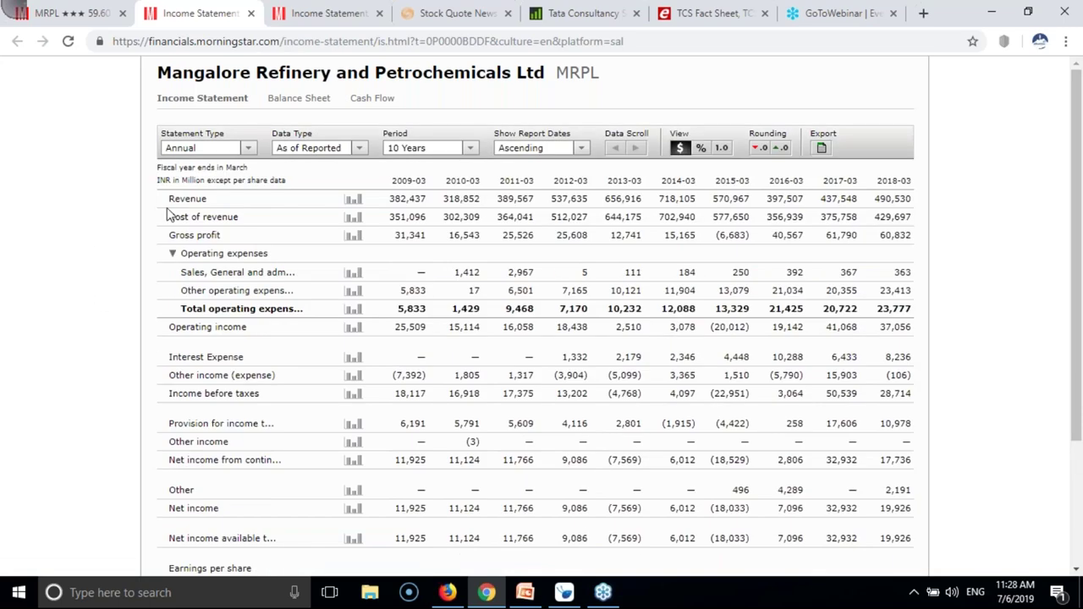
- Circle the Revenue and Cost of revenue rows in red pen, draw a rising arrow above them, and erase the drawings
mouse_move(10, 50)
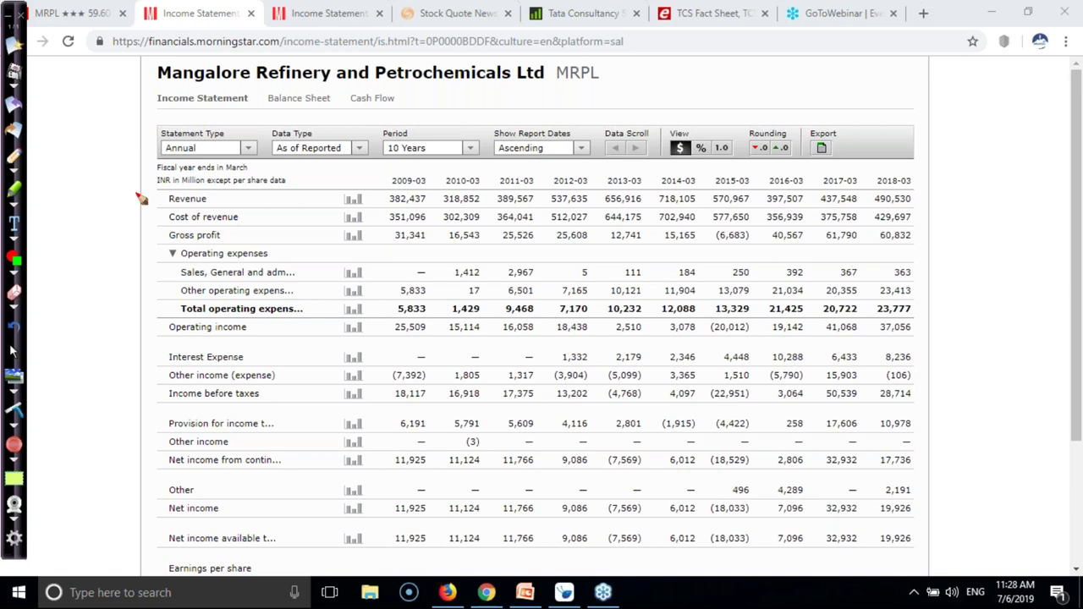
drag(168, 189, 166, 219)
drag(76, 209, 267, 103)
drag(264, 163, 256, 174)
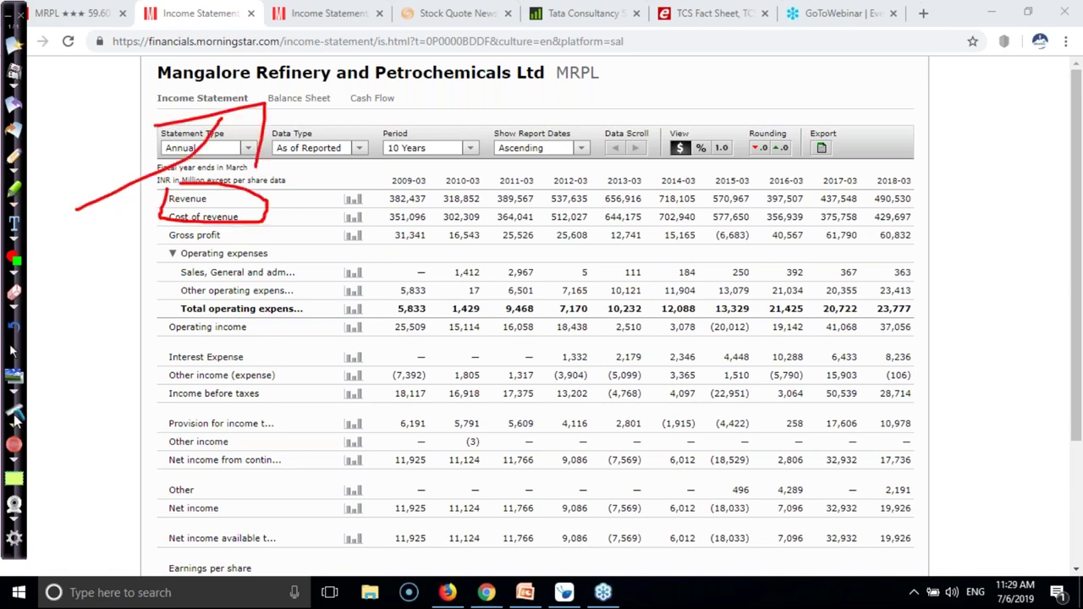
click(13, 377)
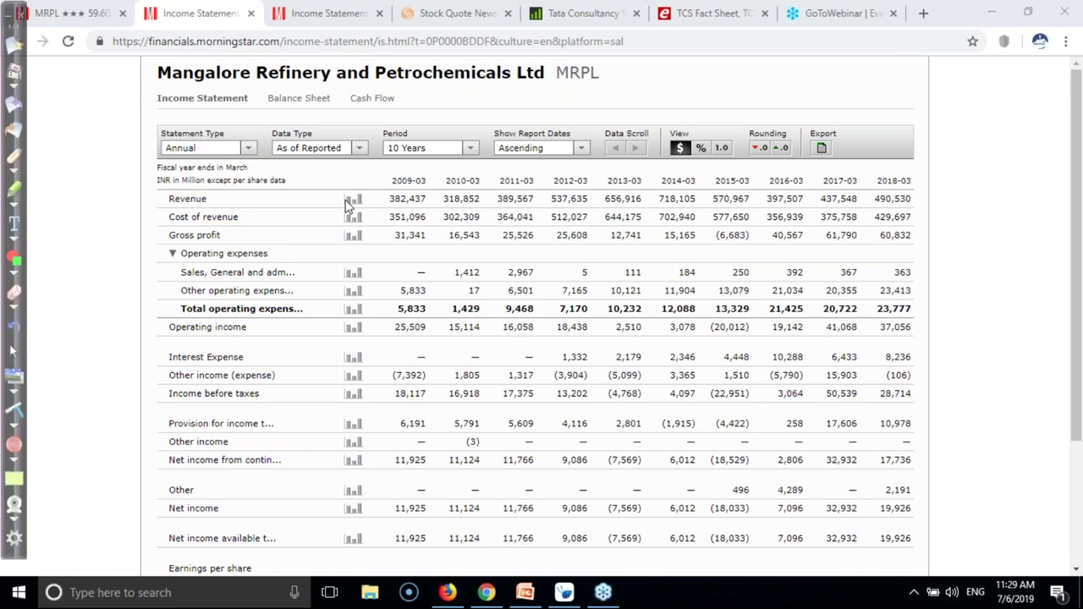
- Examine the trend charts for MRPL's Revenue and Net income rows
mouse_move(353, 203)
mouse_move(354, 509)
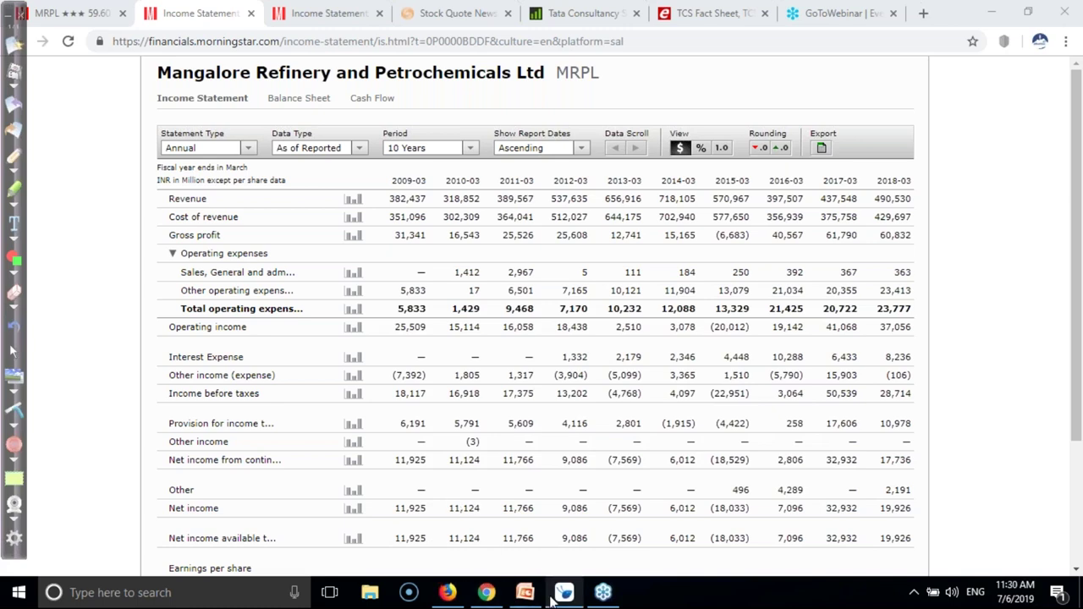
mouse_move(552, 599)
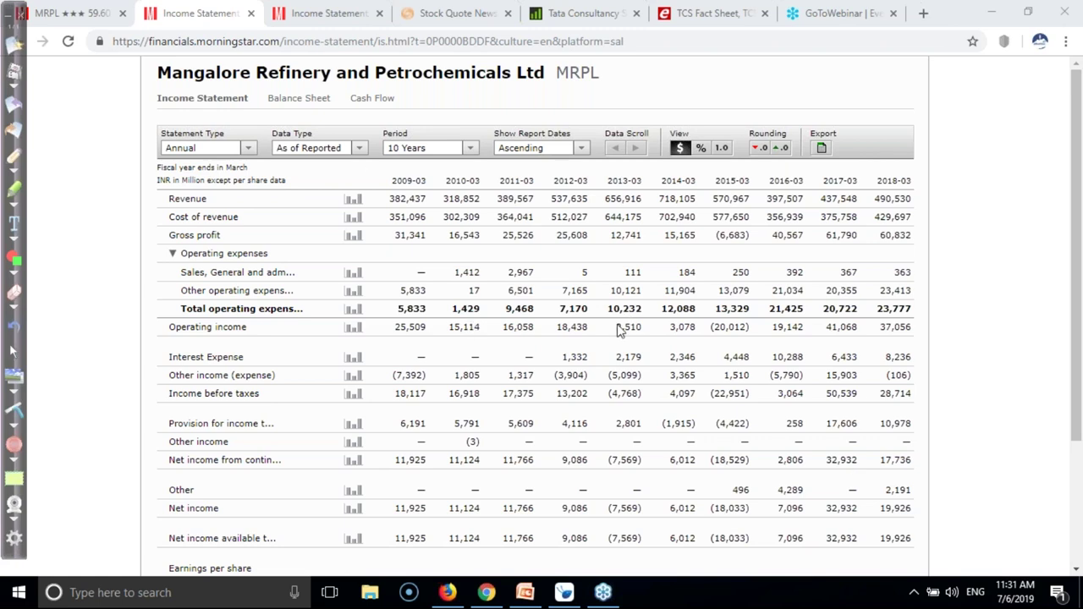
- Switch to the trading terminal, find MRF in Market Watch and load it on the chart
click(564, 592)
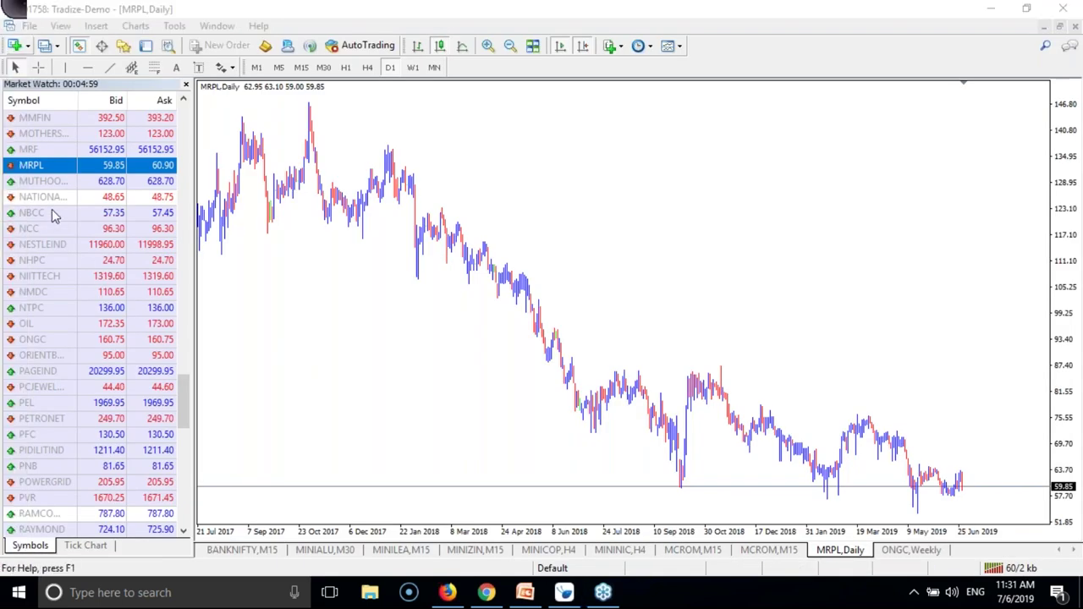
click(42, 310)
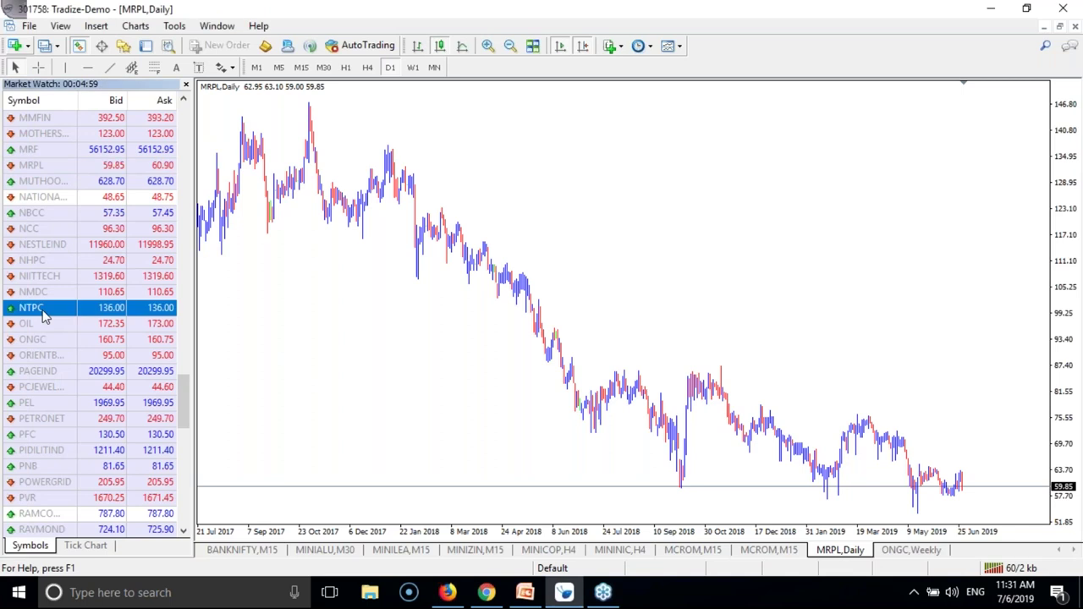
scroll(42, 310, up, 1)
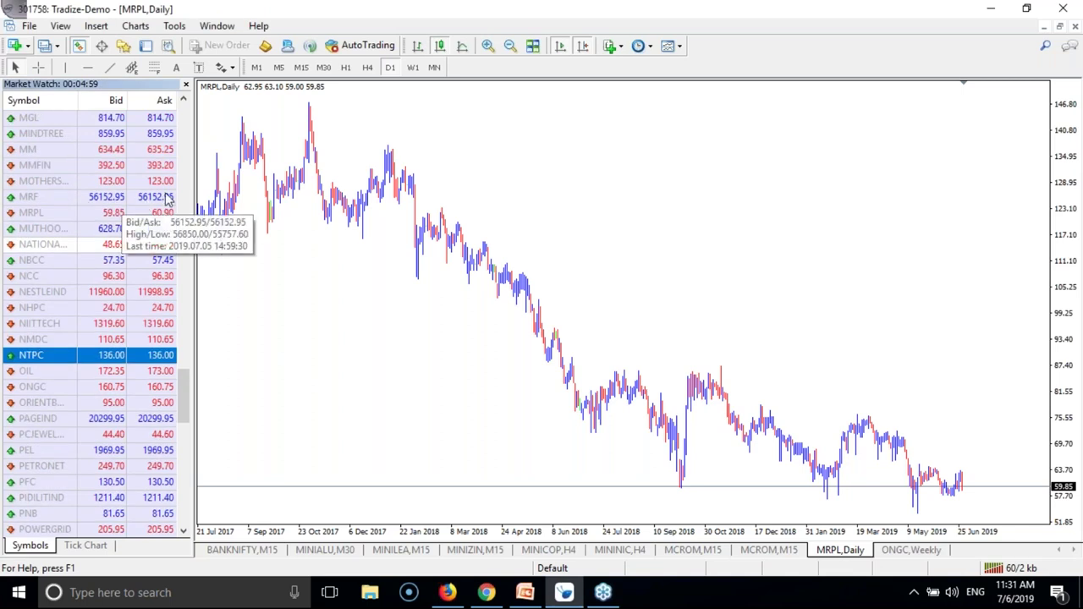
click(115, 201)
drag(102, 196, 271, 253)
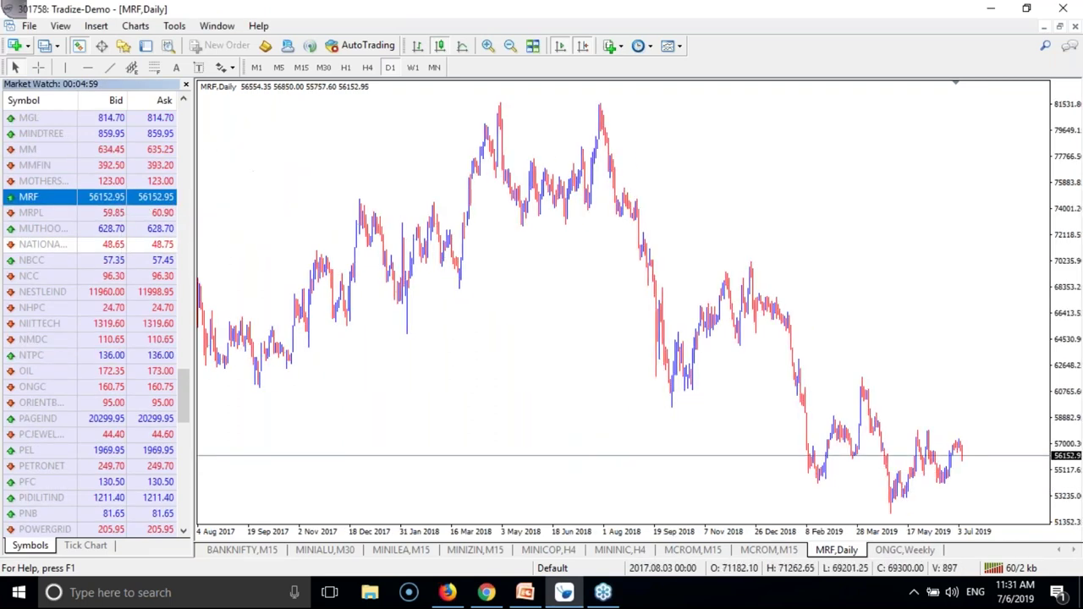
- Hide the Market Watch list and view the MRF chart in the weekly timeframe before returning it to daily
click(185, 86)
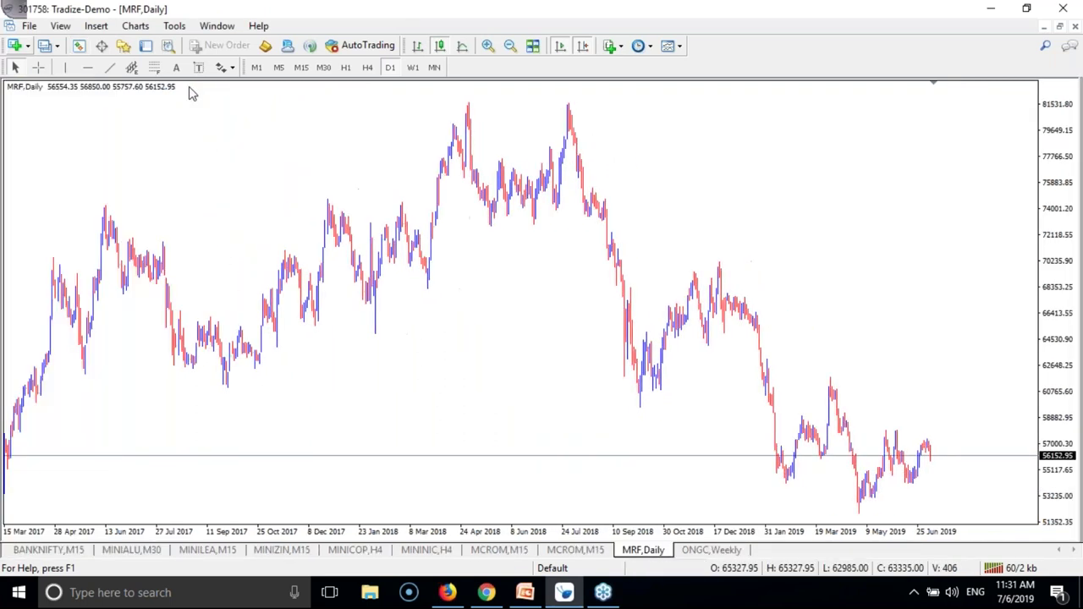
click(412, 67)
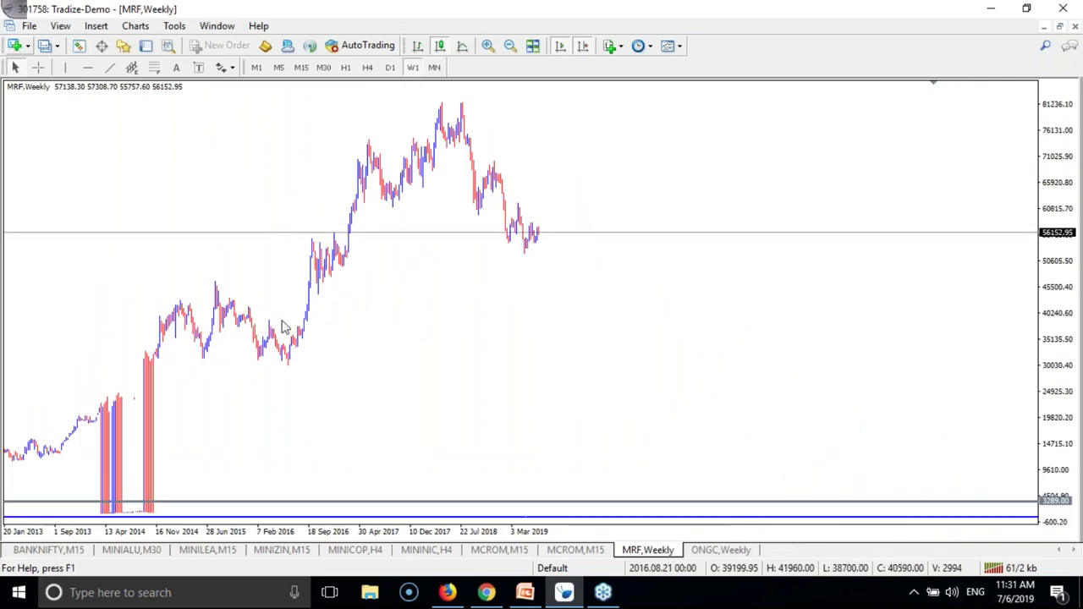
click(390, 67)
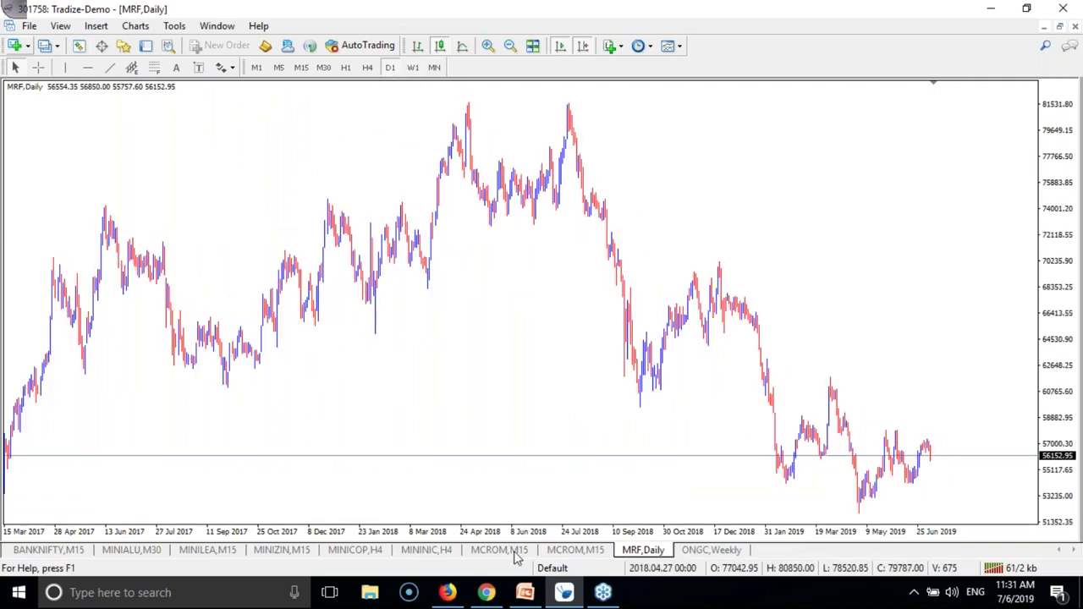
- Switch to Chrome and close both income statement tabs to return to the MRPL key ratios page
click(472, 596)
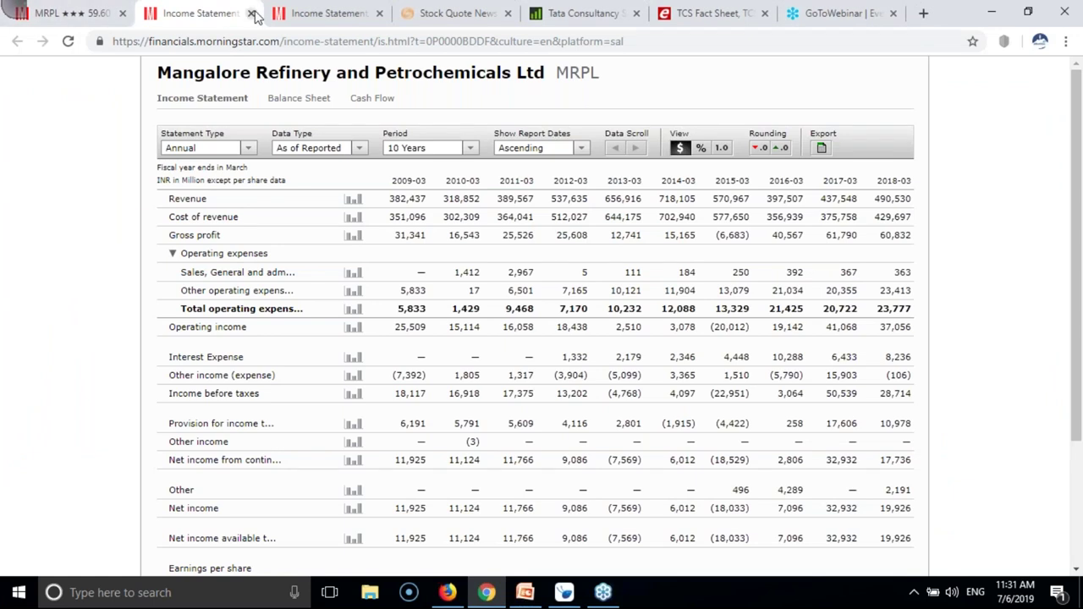
click(252, 14)
click(252, 13)
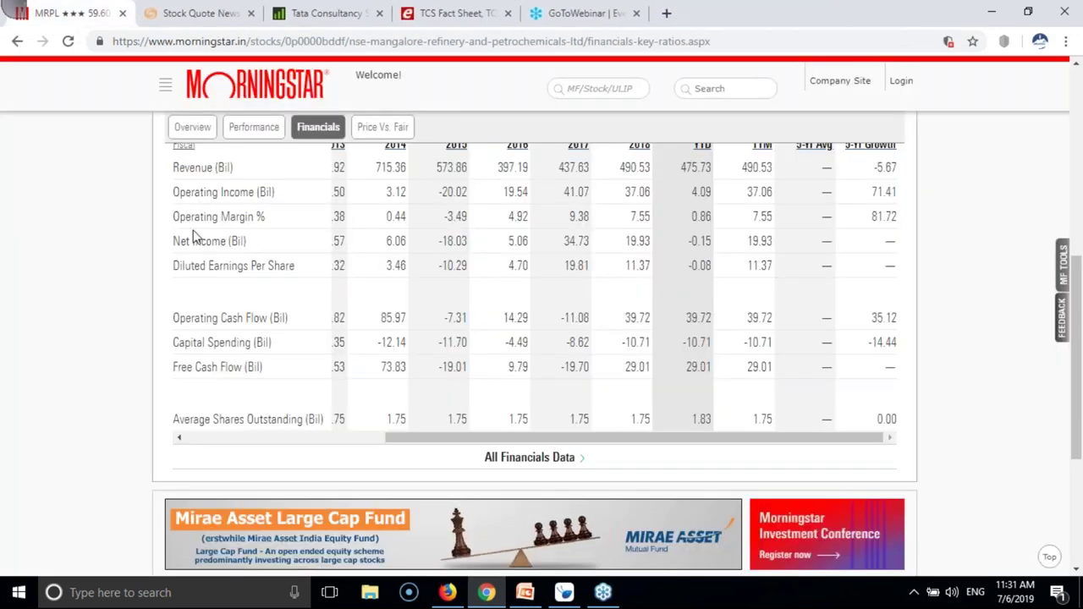
- Search Morningstar for "mrf" and open the MRF Ltd stock listed on NSE
scroll(193, 237, up, 10)
click(623, 86)
text(mrf)
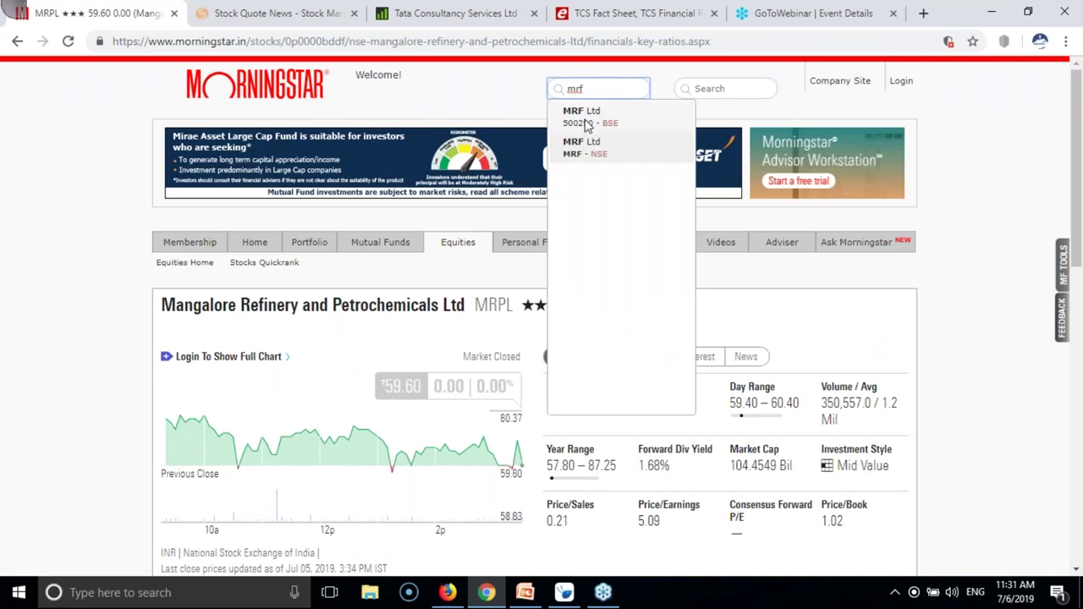
click(580, 149)
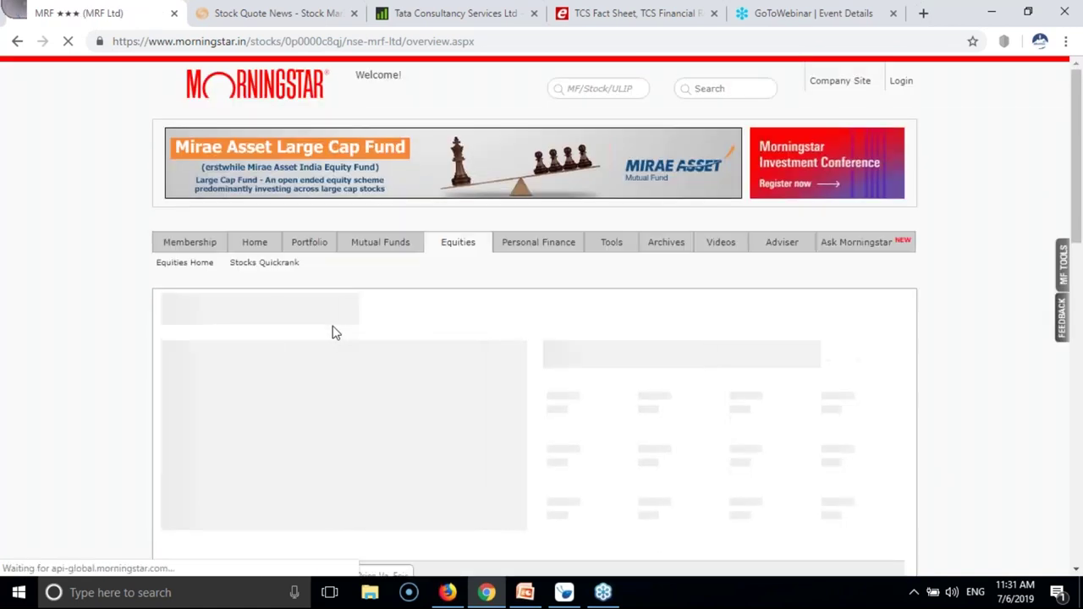
- Show MRF's financials and open its full financials data at the income statement
scroll(295, 370, down, 3)
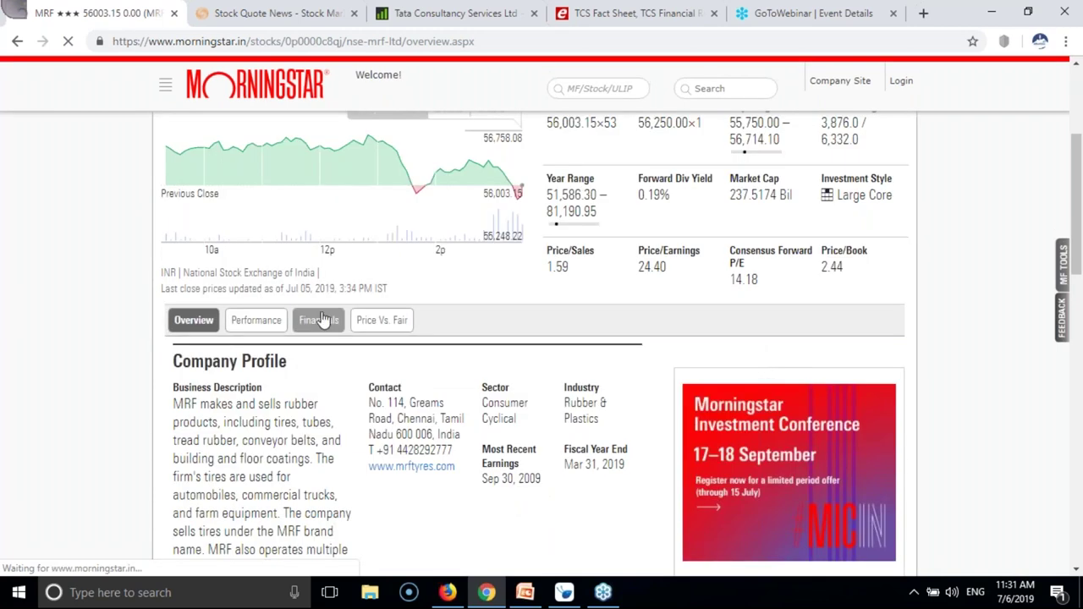
click(322, 319)
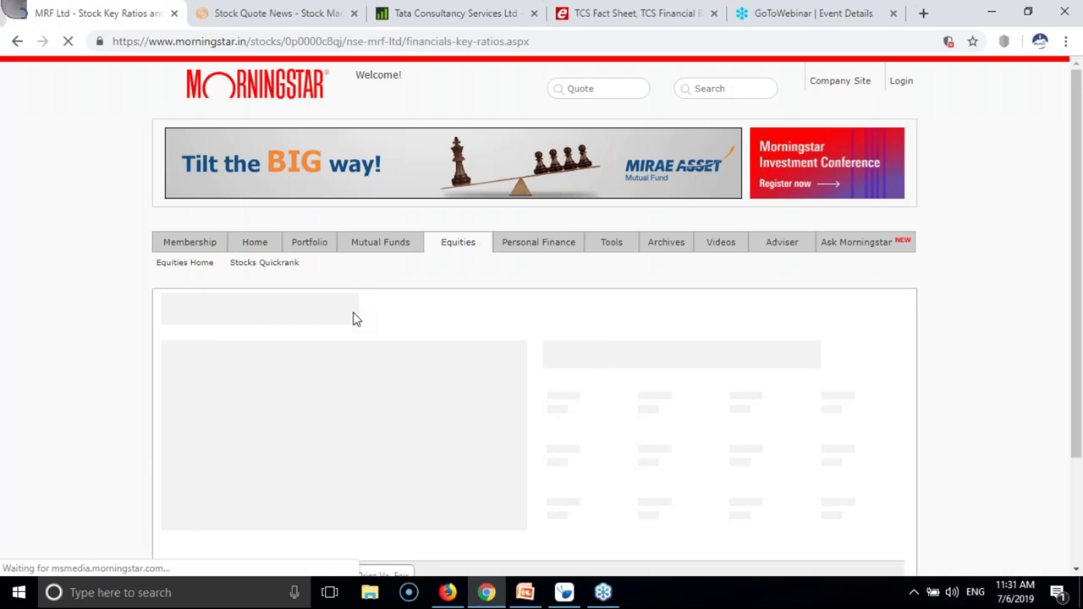
scroll(354, 318, down, 1)
scroll(354, 320, down, 1)
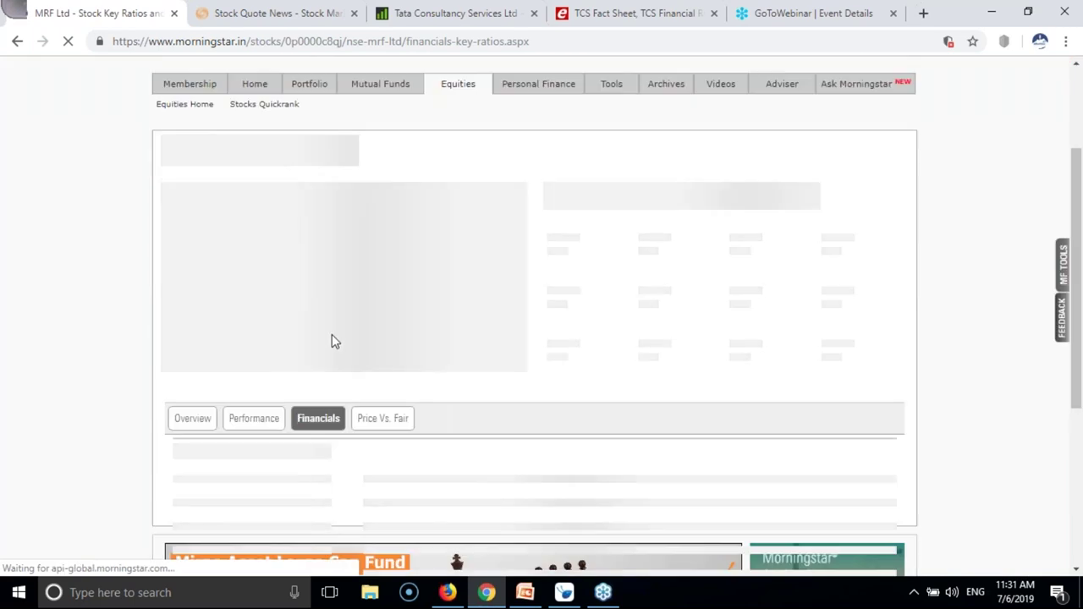
scroll(331, 341, down, 5)
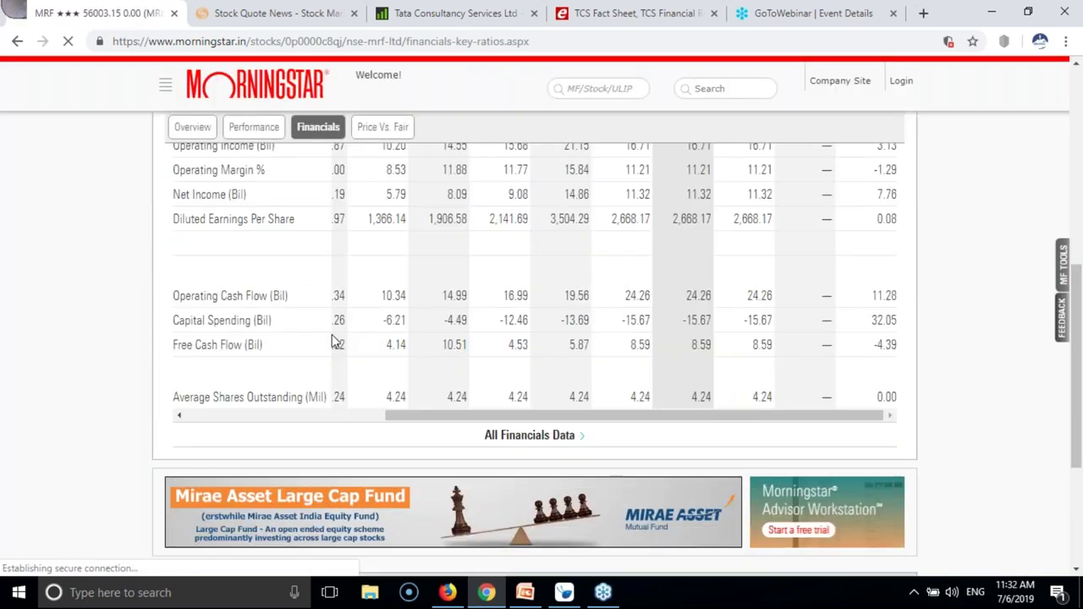
click(208, 397)
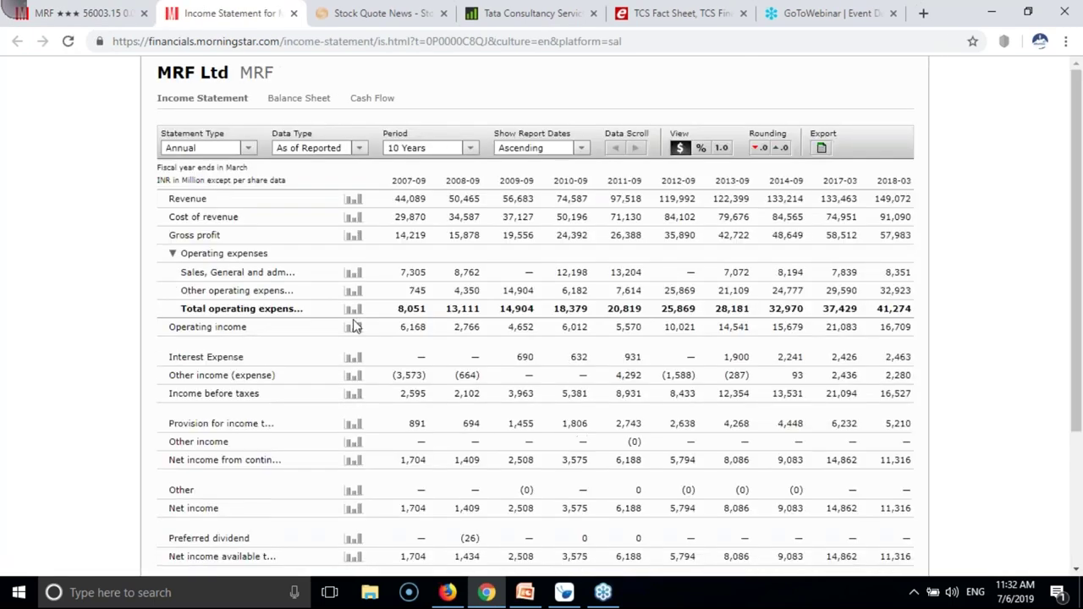
- Examine the trend charts for MRF's Revenue and Net income rows in the income statement
mouse_move(355, 198)
scroll(339, 426, down, 1)
mouse_move(357, 433)
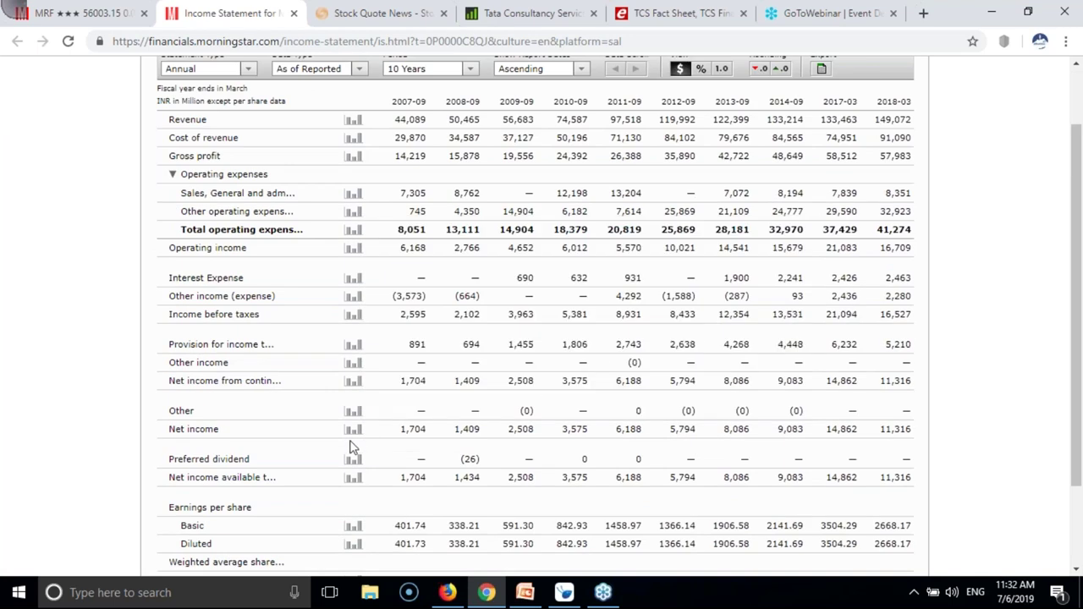
mouse_move(355, 432)
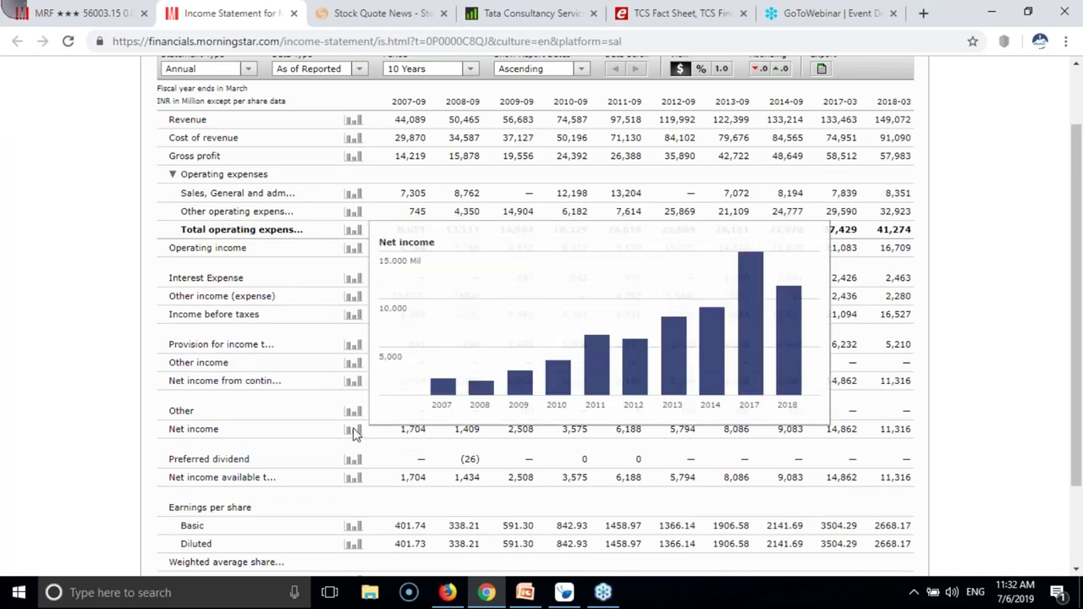
- Switch to PowerPoint and review the four steps on the "Is it a great business?" slide
click(523, 594)
click(73, 206)
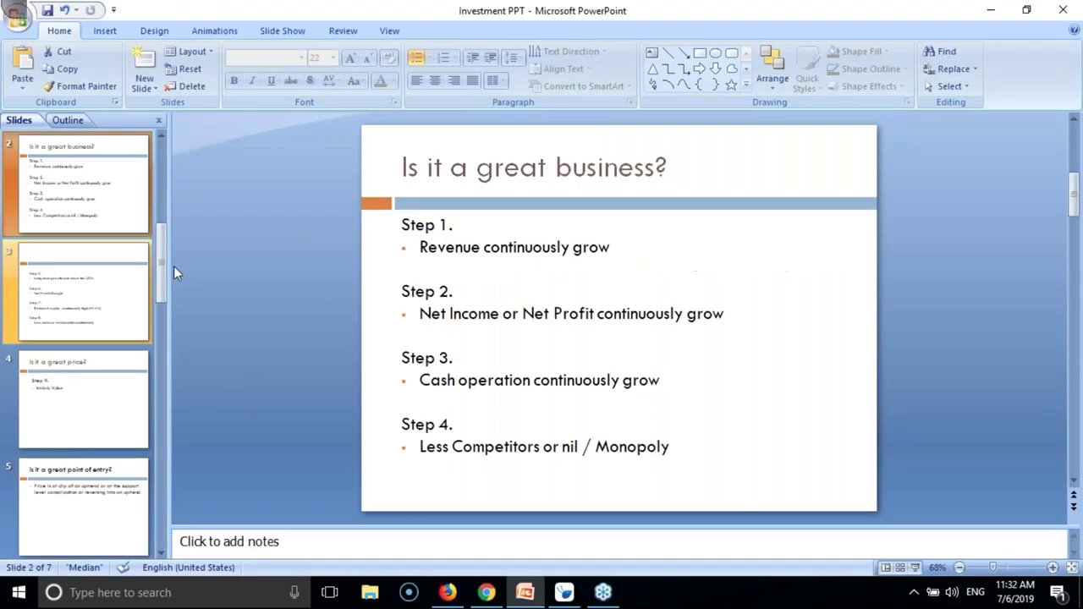
scroll(441, 323, up, 1)
scroll(453, 387, down, 1)
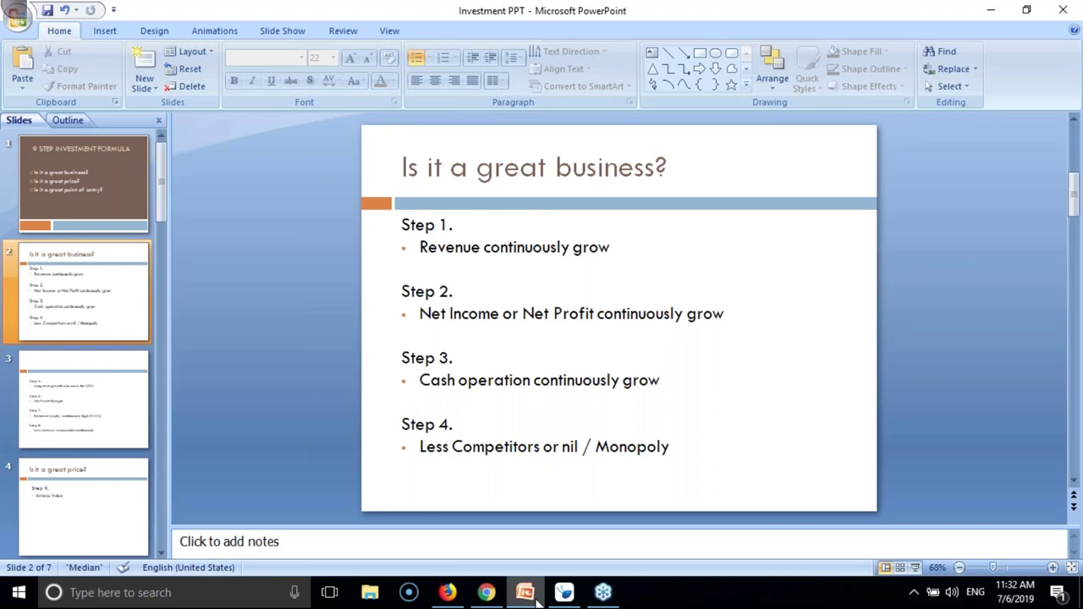
mouse_move(539, 601)
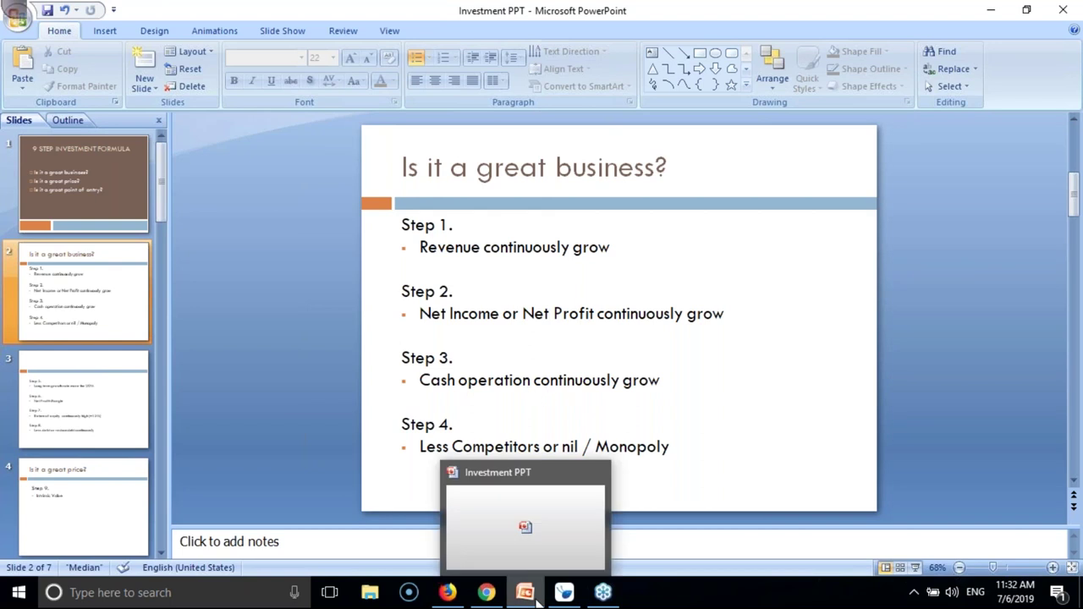
- Return to Chrome, open MRF's cash flow statement and examine the trend of net cash provided by operations
click(488, 597)
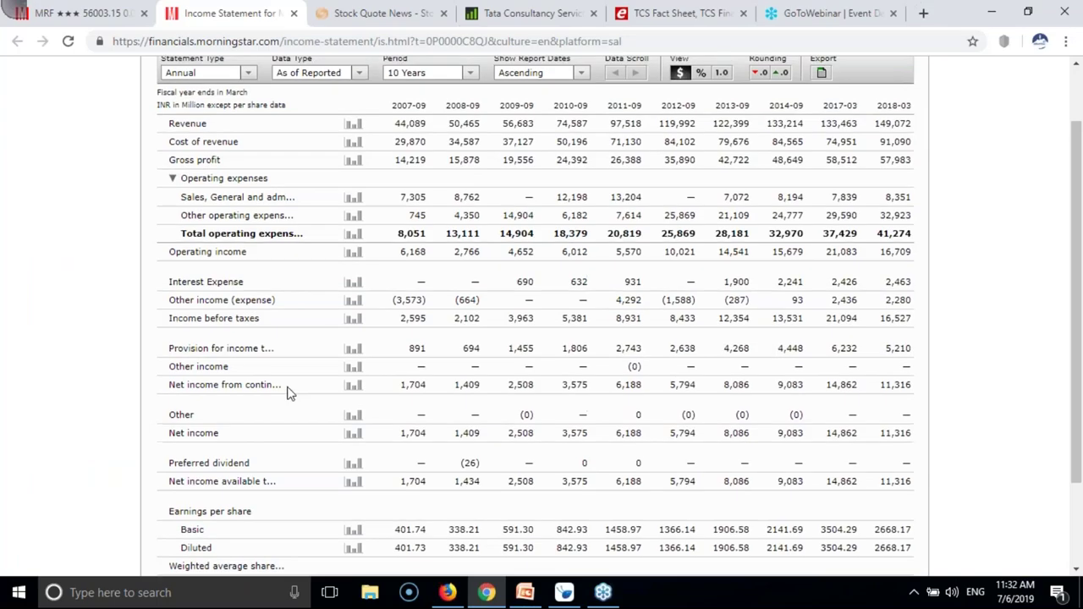
scroll(290, 387, up, 1)
click(378, 100)
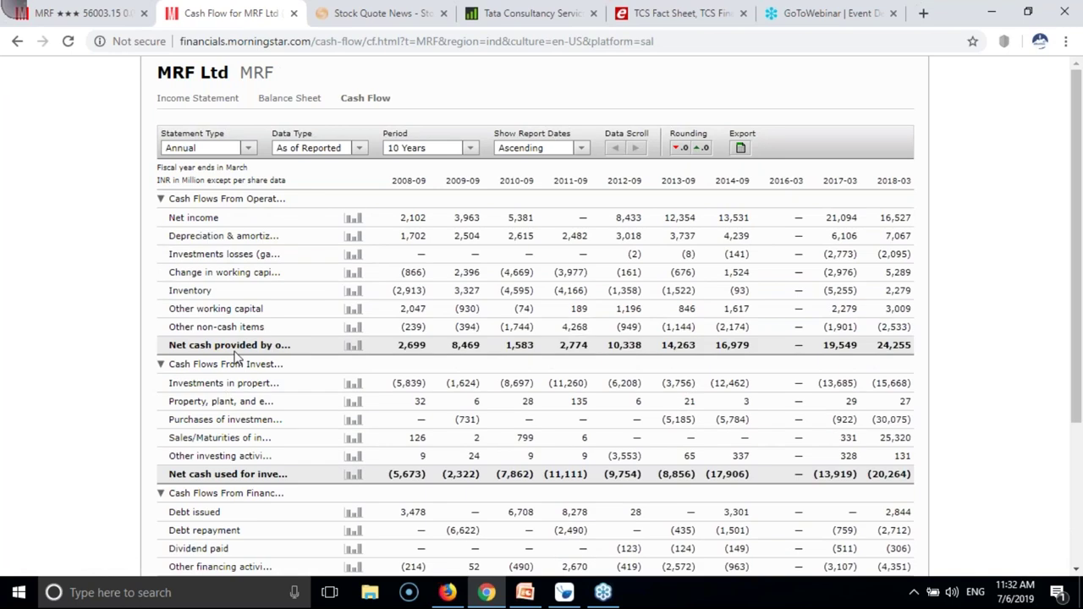
mouse_move(357, 347)
- Go to the Screener page in Chrome, search the companies for "mr" and open MRF Ltd
click(569, 597)
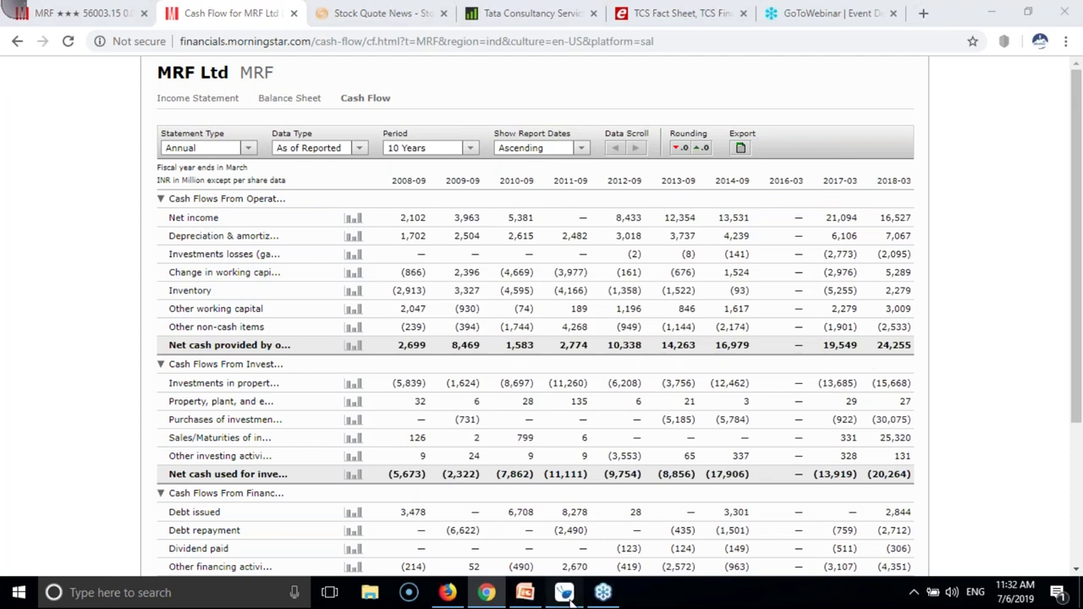
click(489, 594)
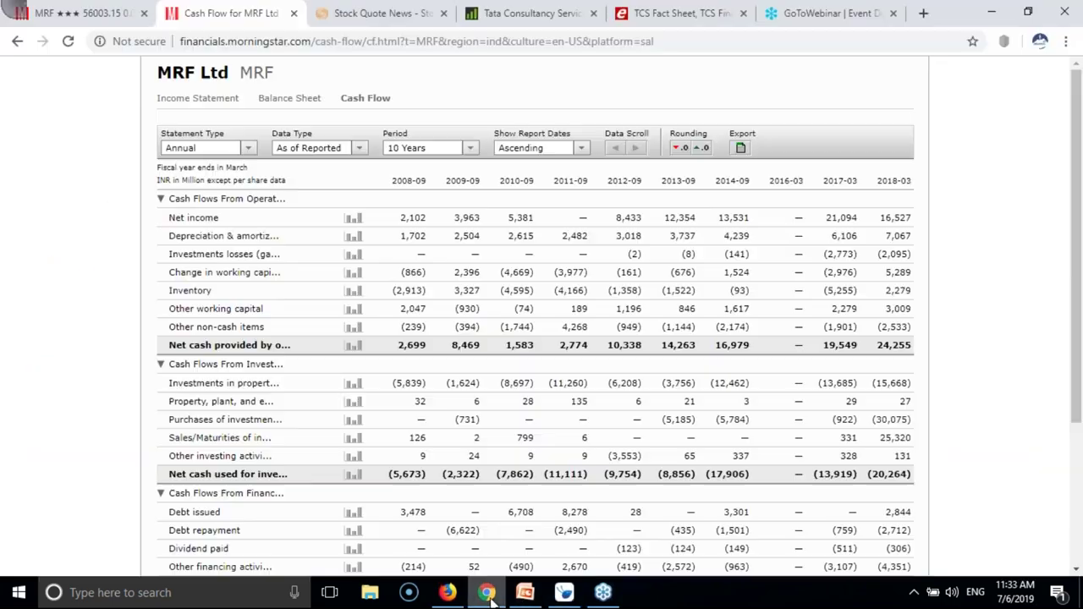
click(520, 16)
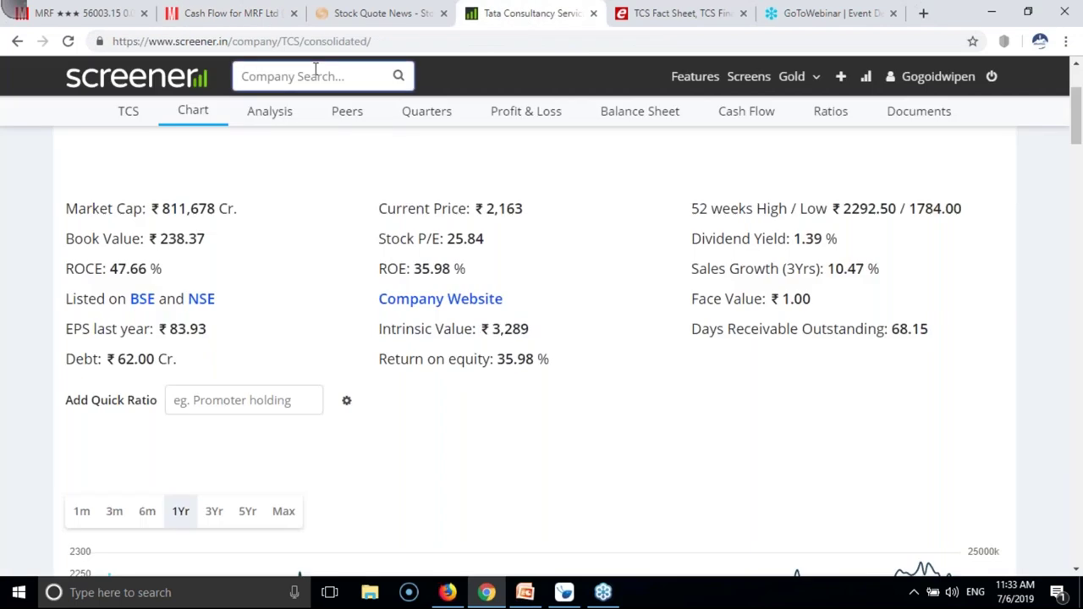
click(315, 69)
text(mr)
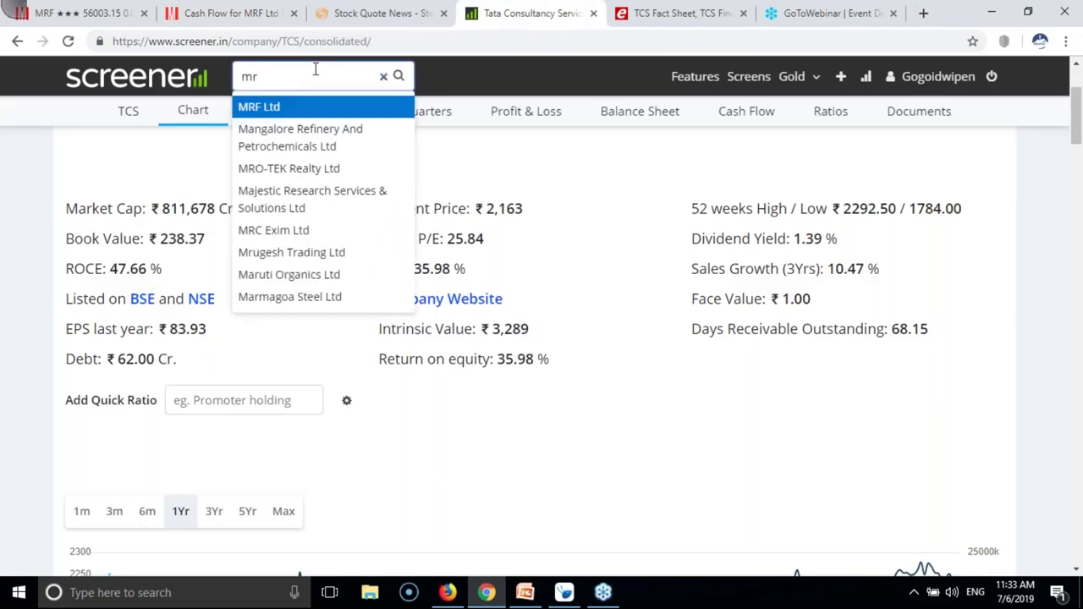
click(285, 106)
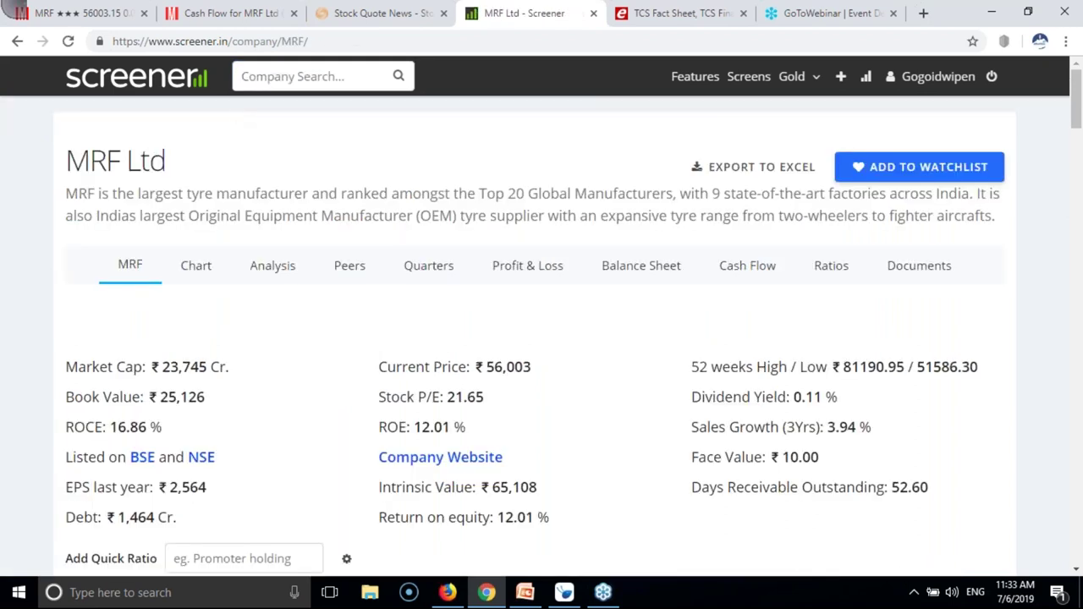
- Compare MRF's intrinsic value with its current price in the Screener key figures
scroll(641, 364, down, 2)
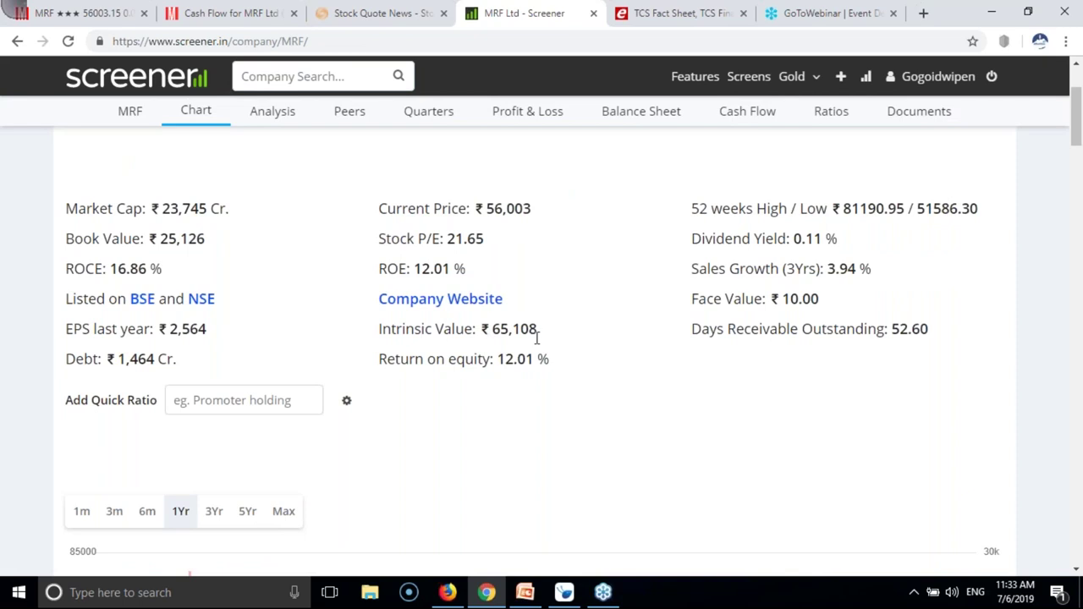
drag(538, 332, 486, 331)
click(544, 218)
drag(544, 218, 378, 212)
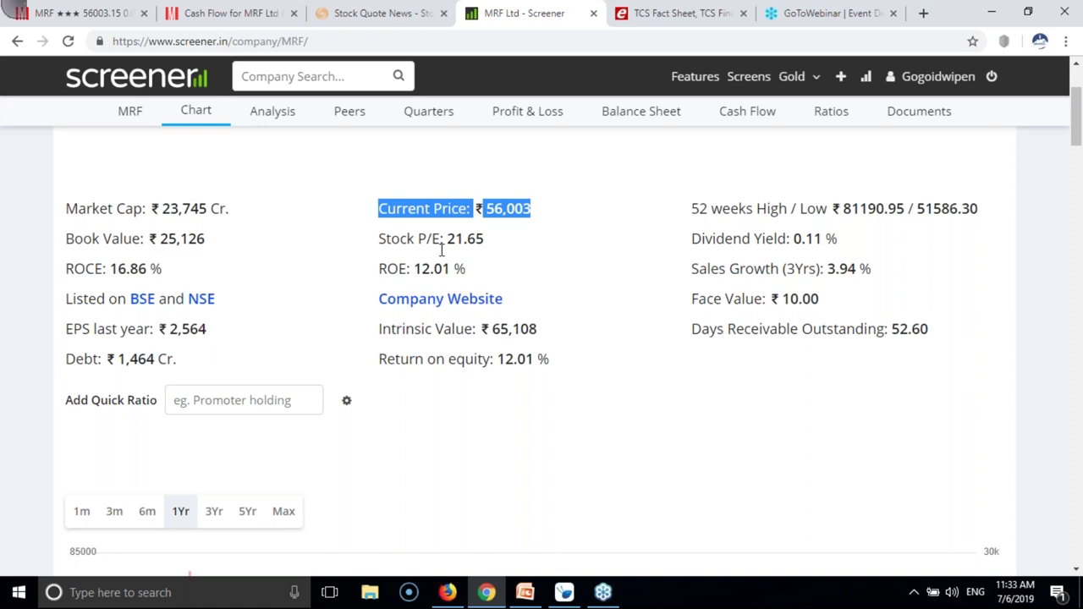
- Switch to MetaTrader and add a 50-period exponential Moving Average to the MRF daily chart
mouse_move(554, 598)
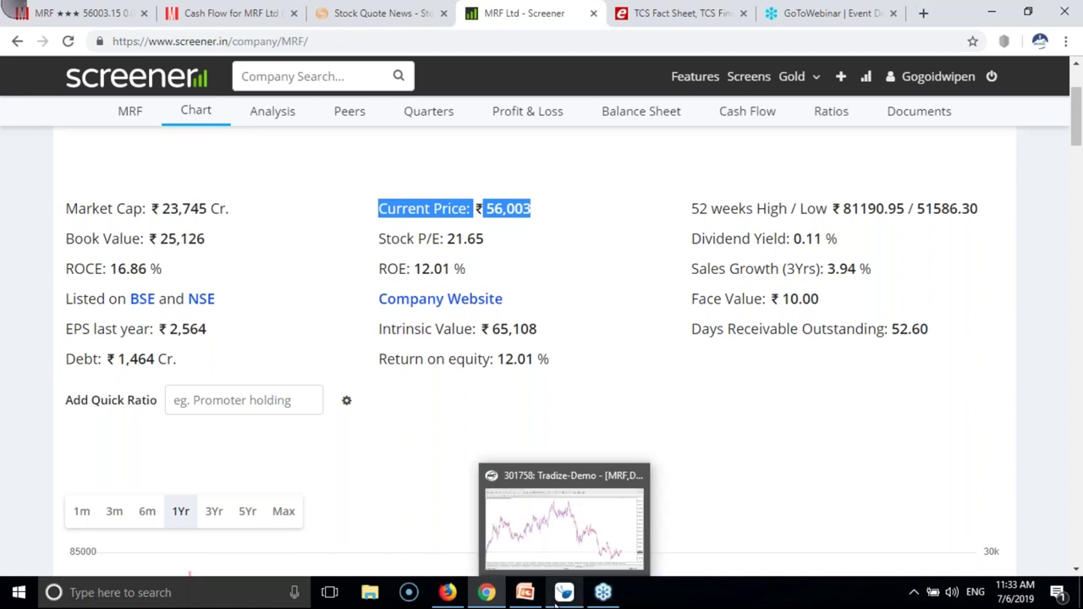
click(542, 498)
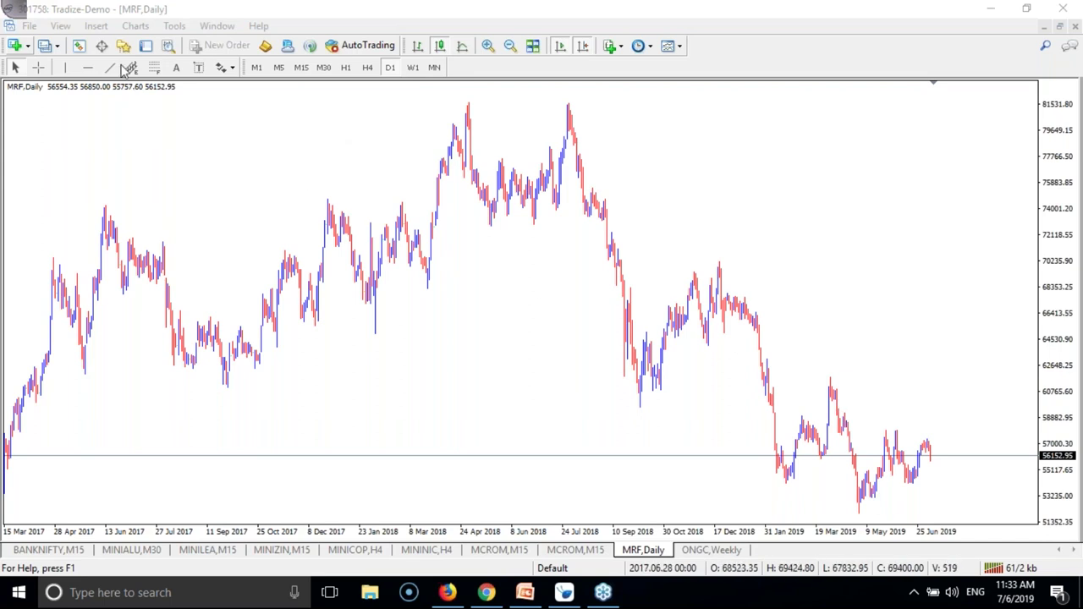
key(ctrl+n)
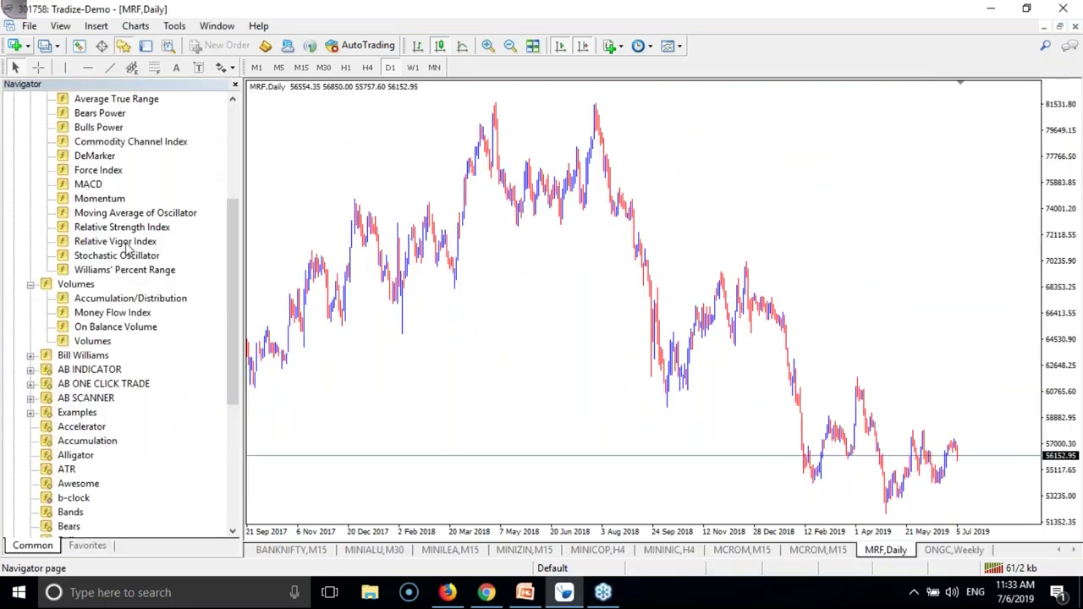
click(143, 227)
scroll(139, 241, up, 5)
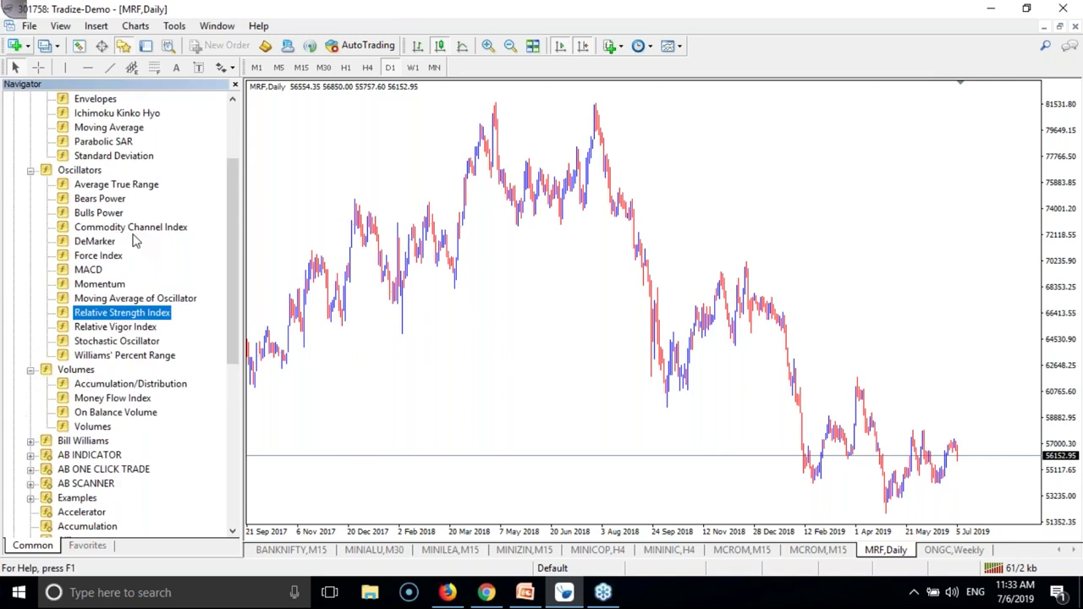
double_click(108, 242)
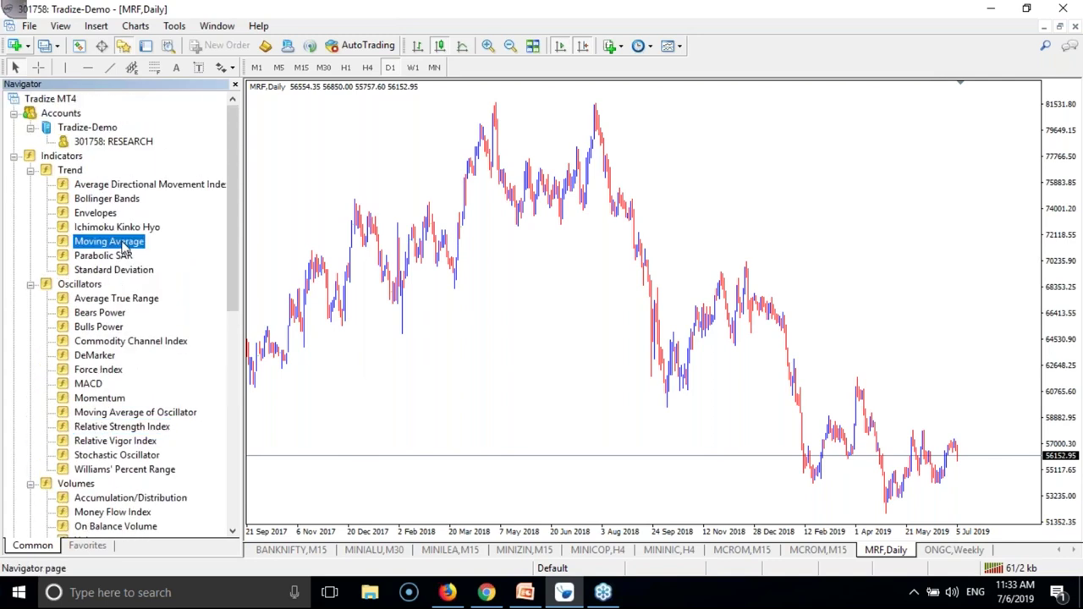
text(50)
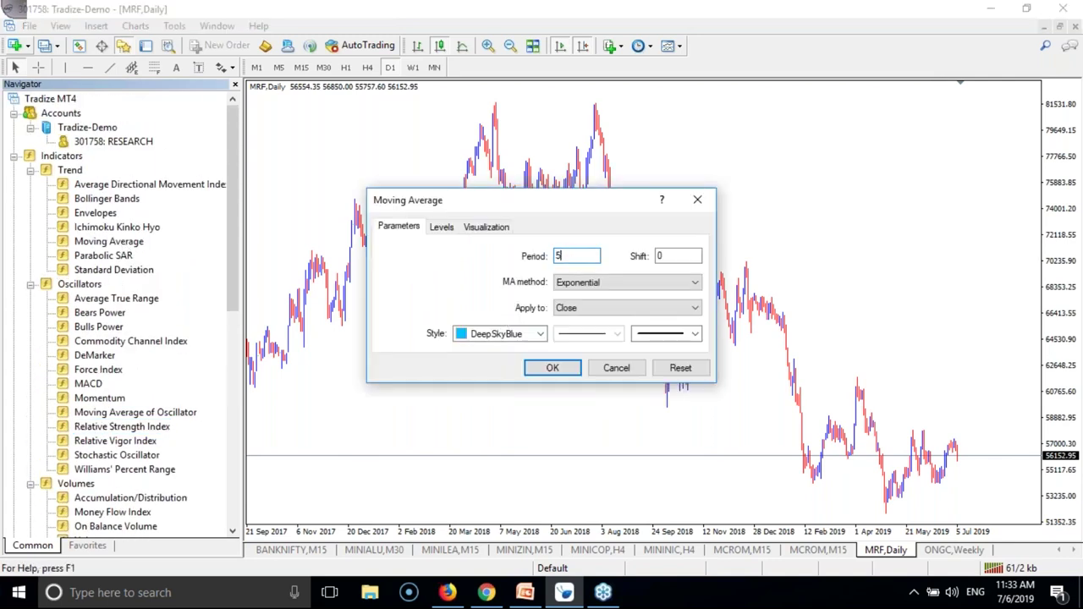
click(552, 373)
- Add a 150-period exponential Moving Average to the MRF chart as a thicker red line and hide the Navigator
double_click(550, 197)
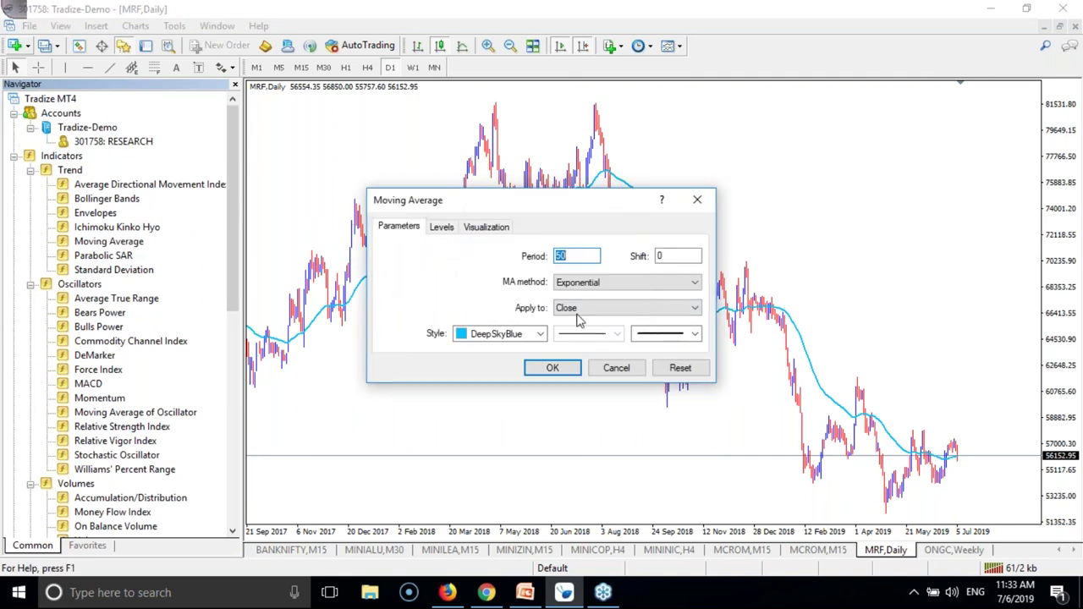
text(150)
click(666, 334)
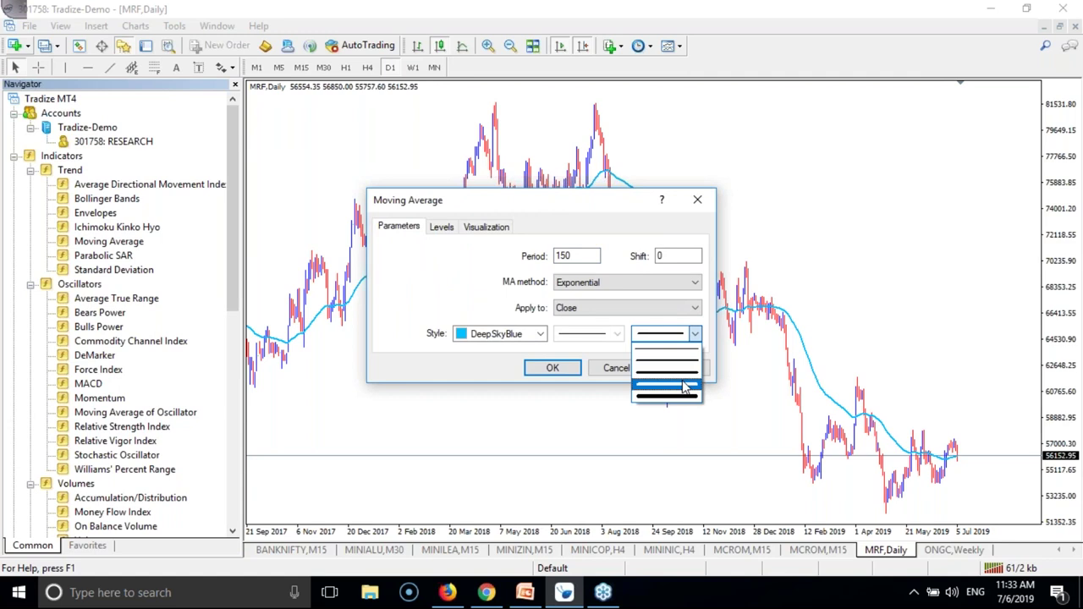
click(664, 385)
click(540, 335)
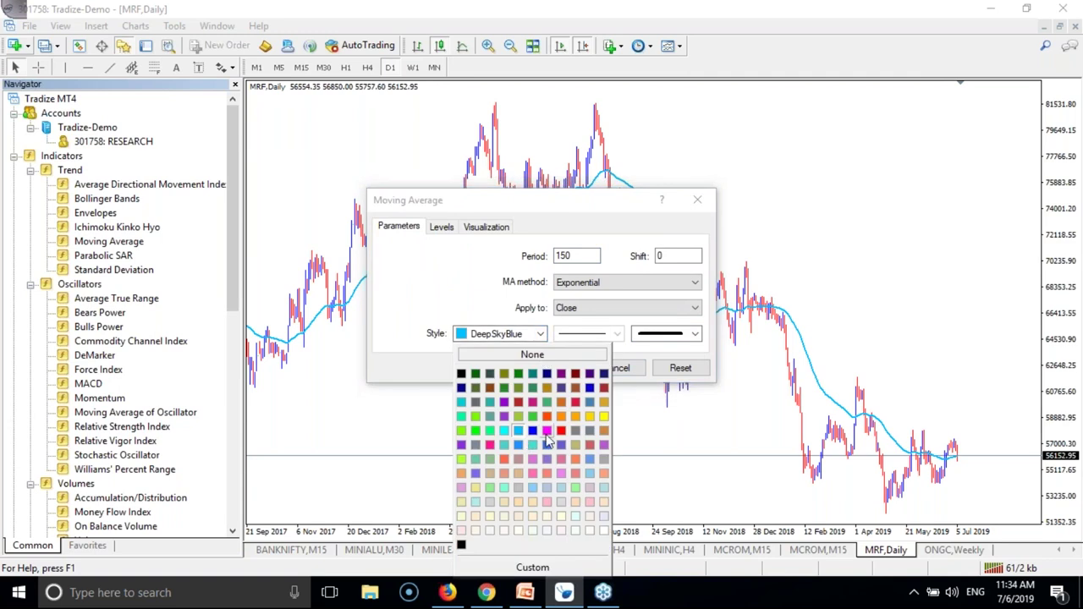
click(556, 437)
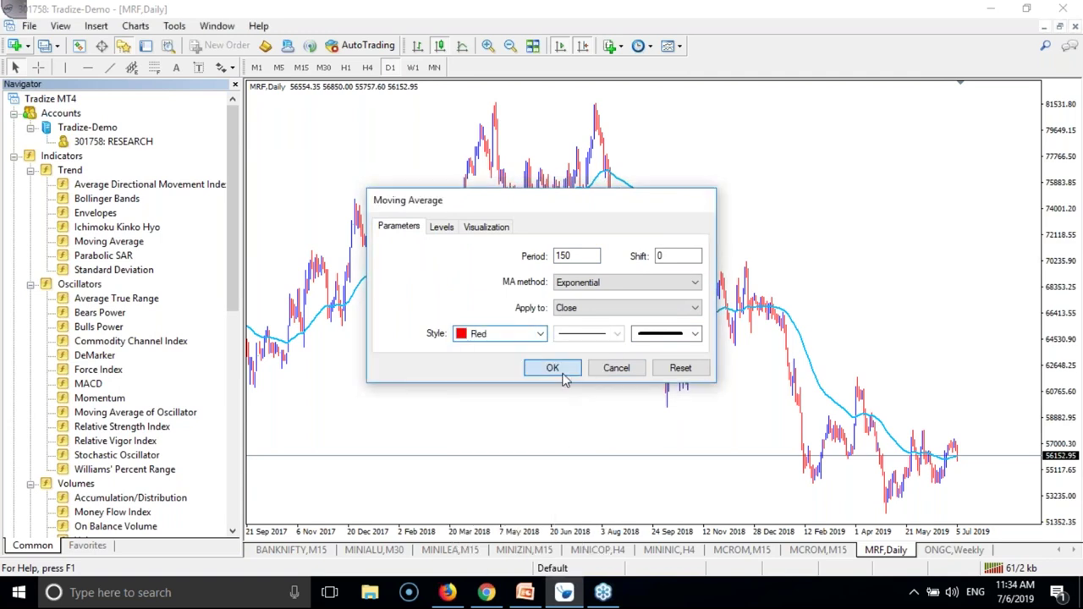
click(552, 368)
click(234, 85)
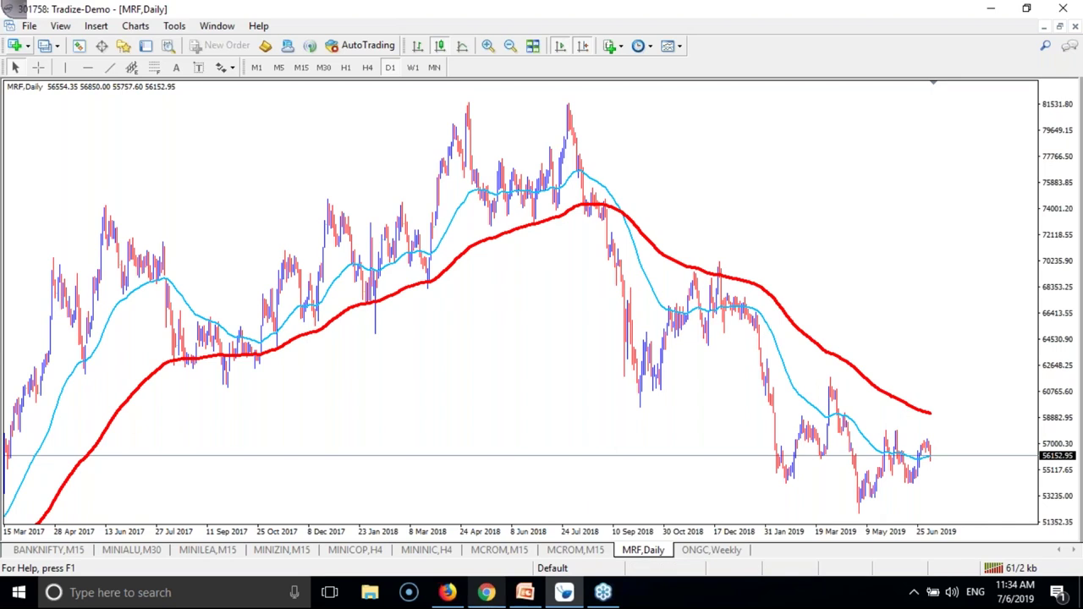
- Switch to Chrome to review MRF's price and intrinsic value on Screener, and return to the MetaTrader chart
click(487, 593)
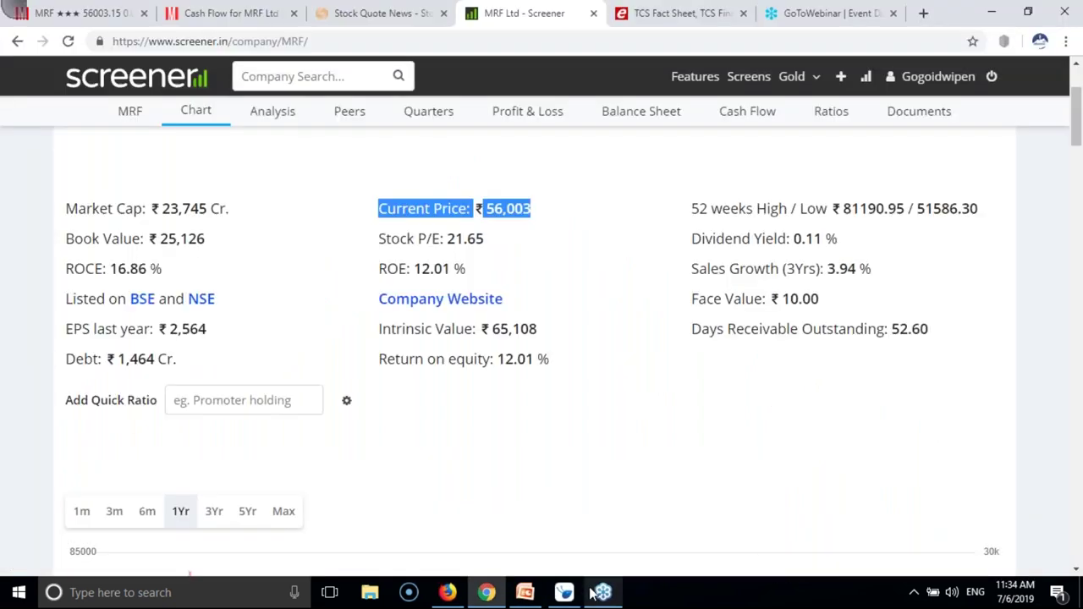
click(677, 595)
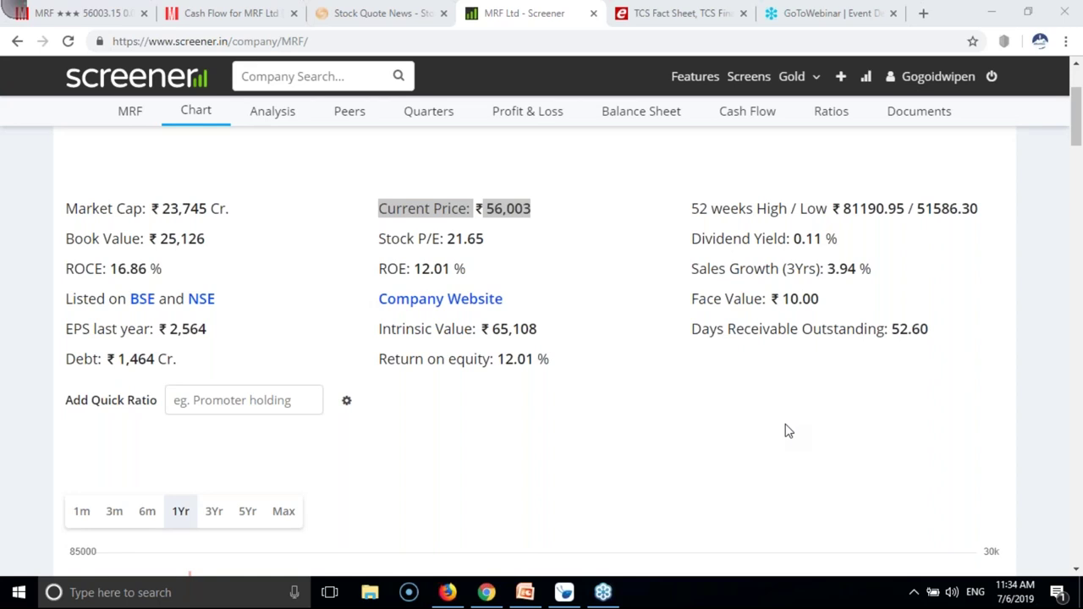
click(563, 592)
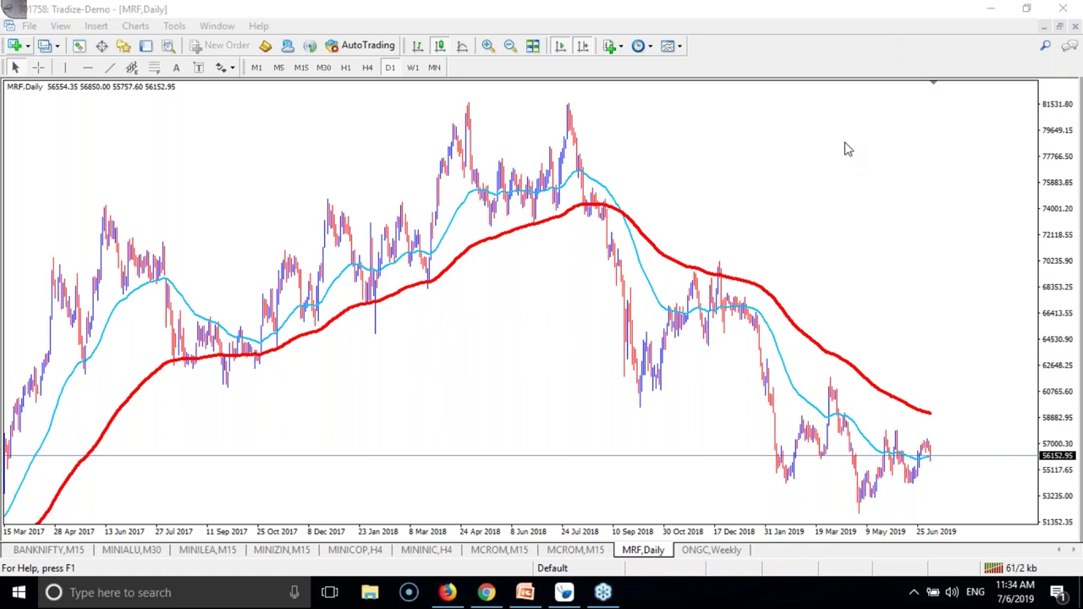
- Measure MRF's price move with the crosshair from the moving-average crossover in August 2016 to the drop below the averages around September 2018
drag(524, 305, 946, 288)
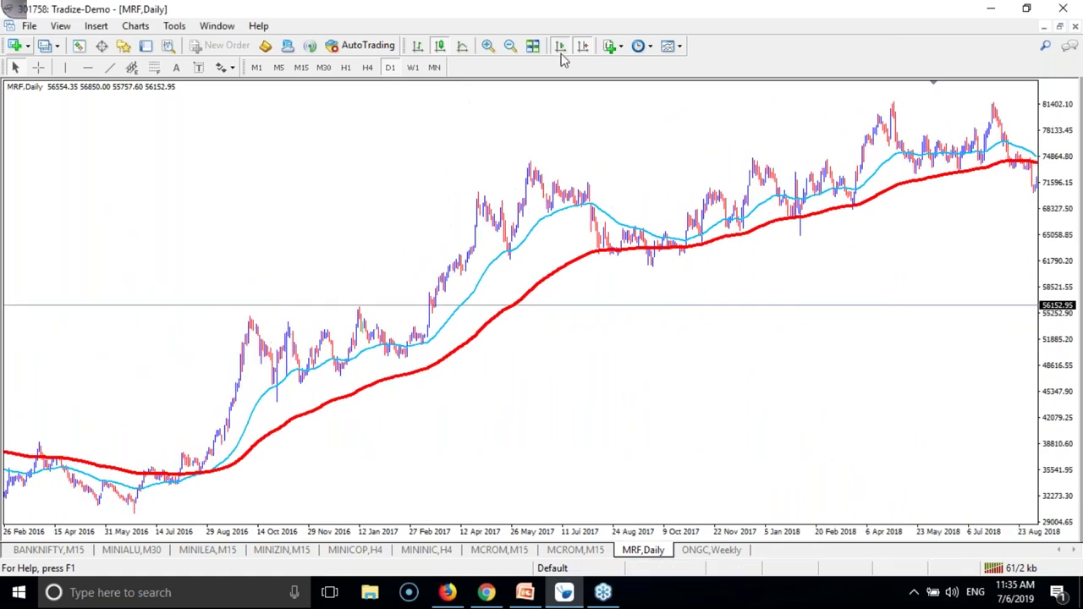
drag(390, 258, 229, 279)
click(37, 66)
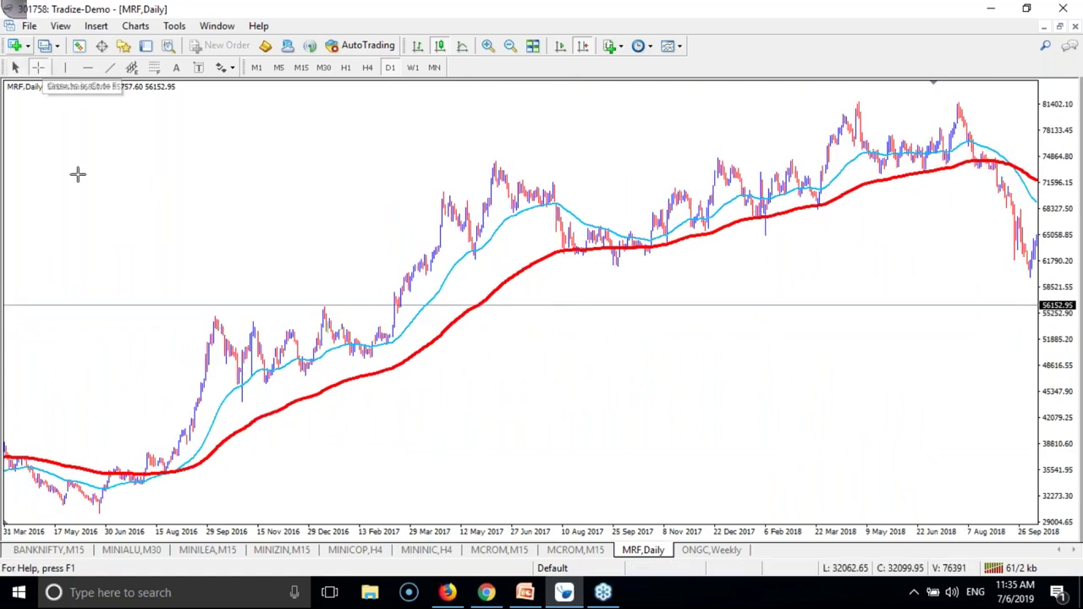
drag(172, 463, 1013, 207)
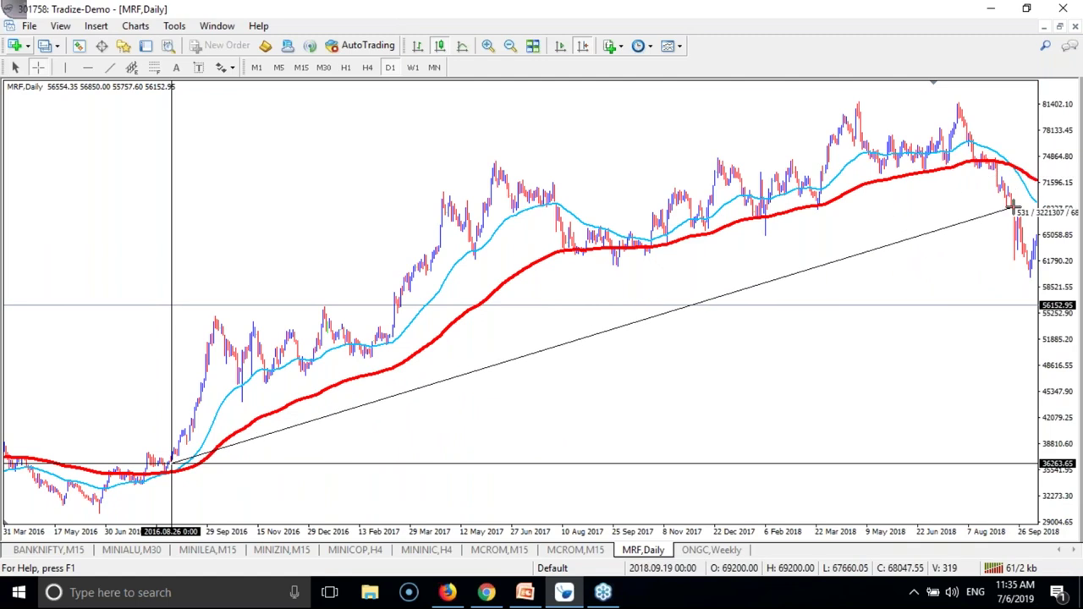
drag(1014, 207, 1011, 207)
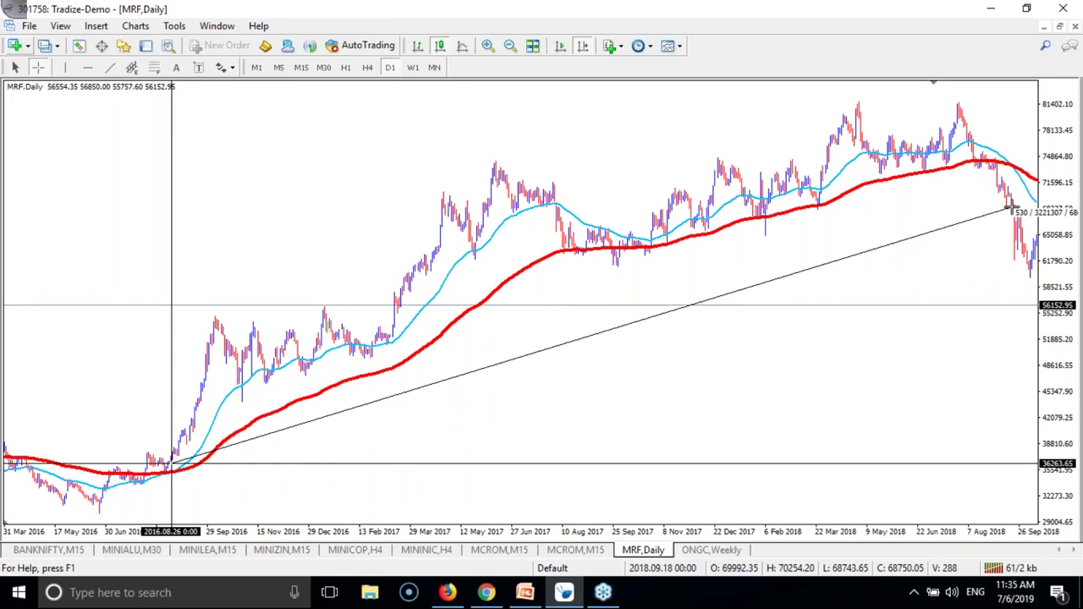
drag(1011, 207, 181, 545)
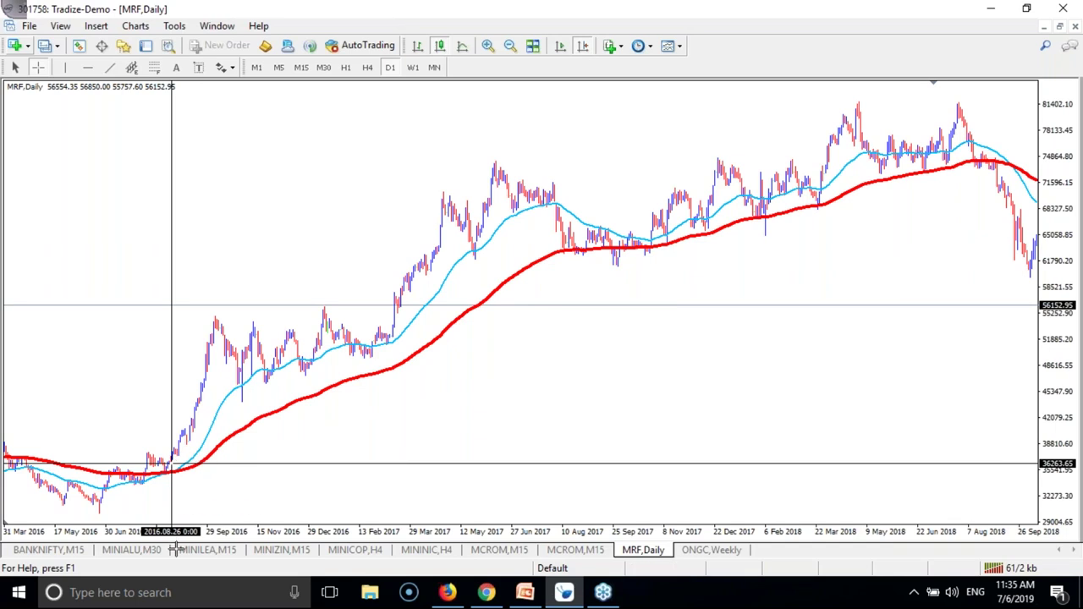
drag(177, 550, 1011, 203)
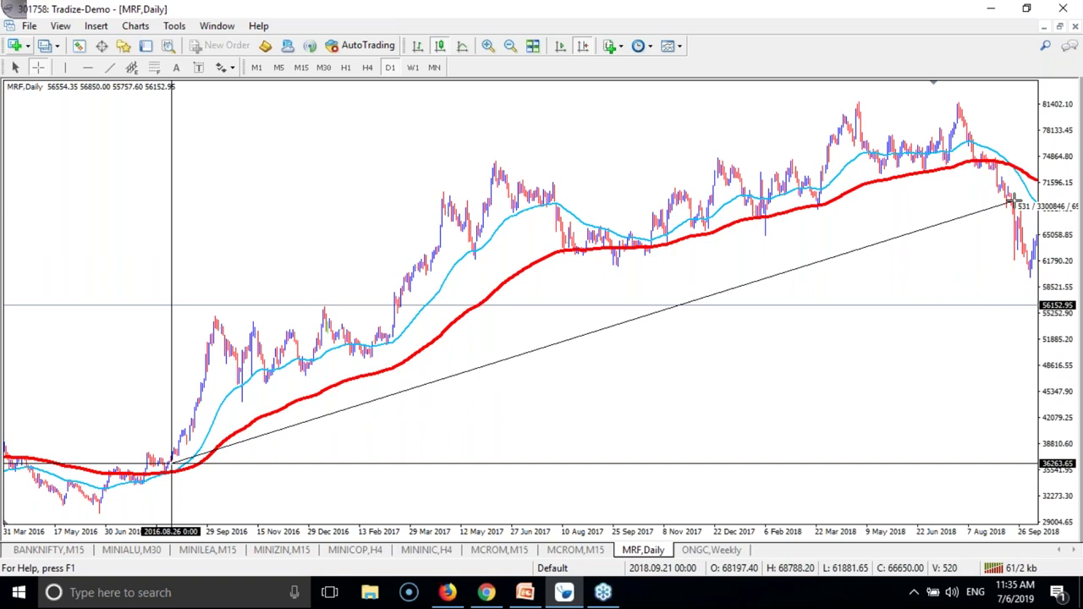
drag(1012, 202, 1008, 204)
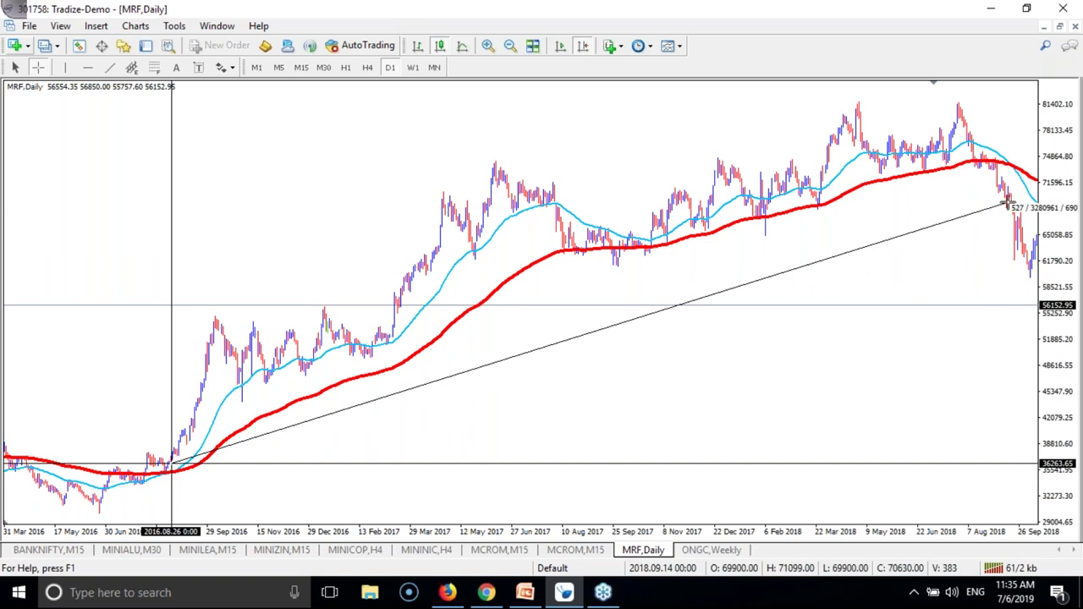
drag(1007, 203, 966, 203)
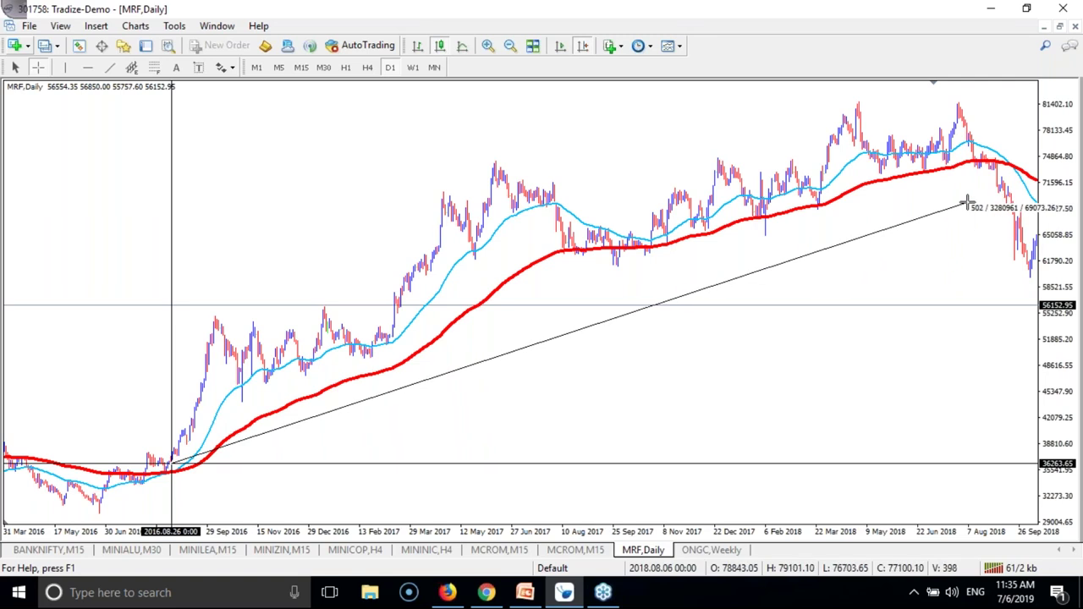
drag(966, 203, 999, 203)
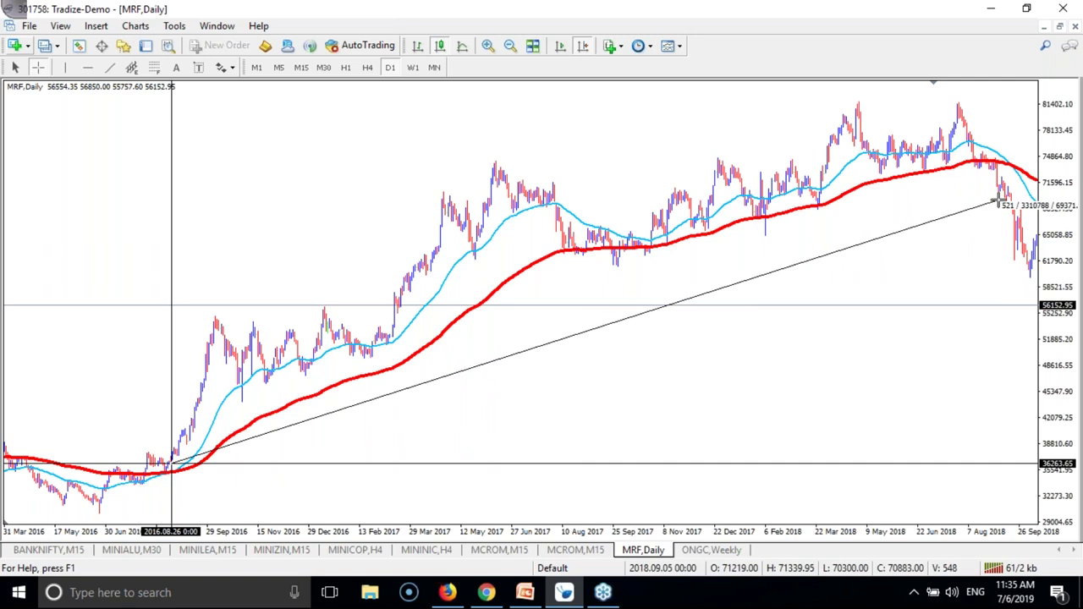
drag(999, 203, 970, 217)
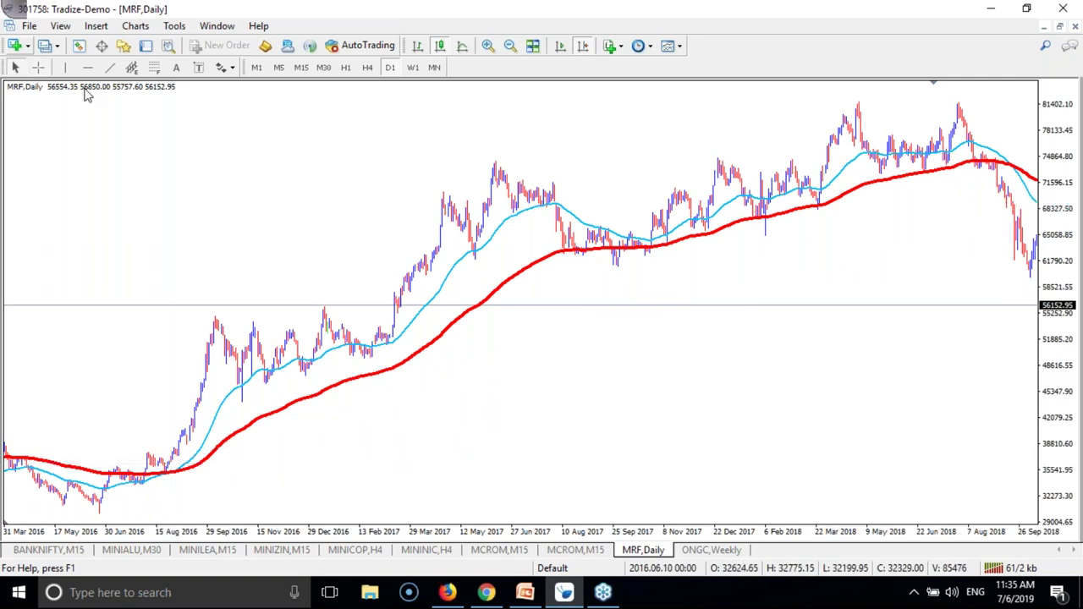
- Load TCS from the Market Watch symbols into the daily chart and show its latest prices against the two moving averages
click(79, 45)
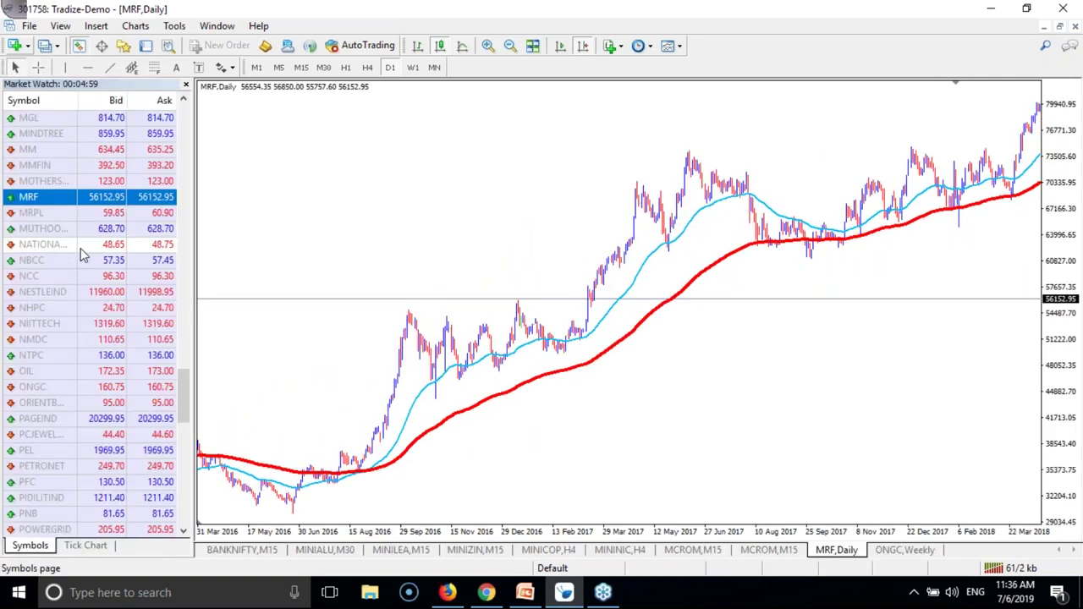
click(82, 244)
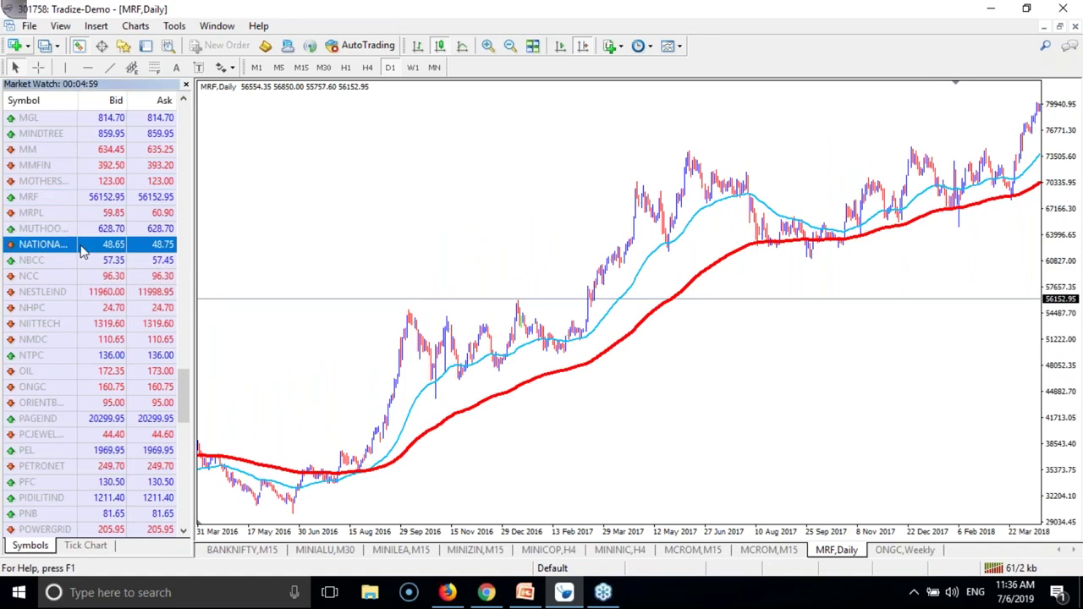
key(t)
drag(72, 246, 508, 251)
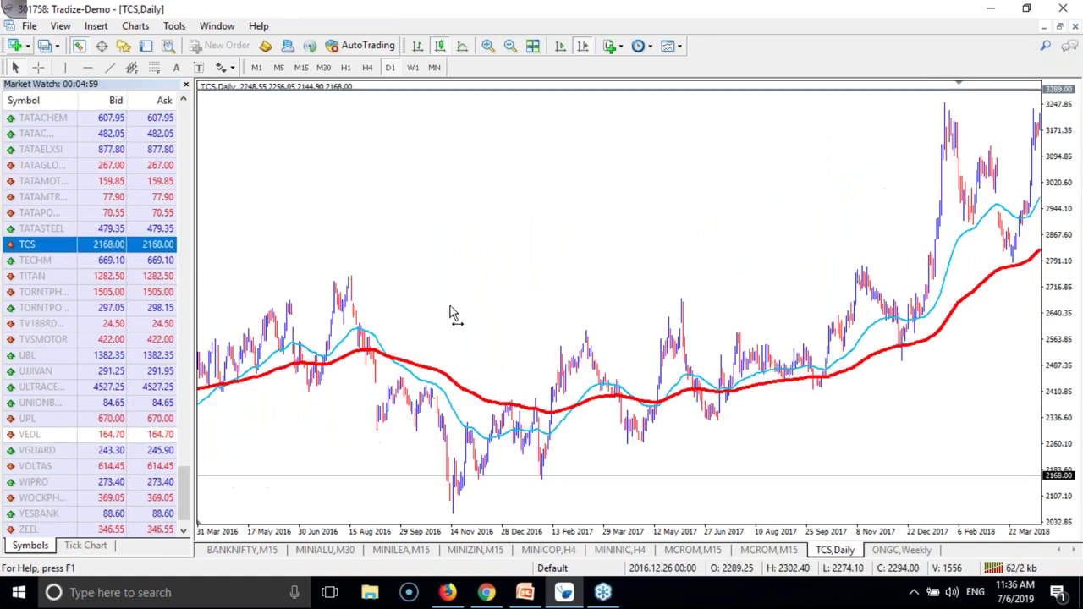
scroll(334, 283, up, 5)
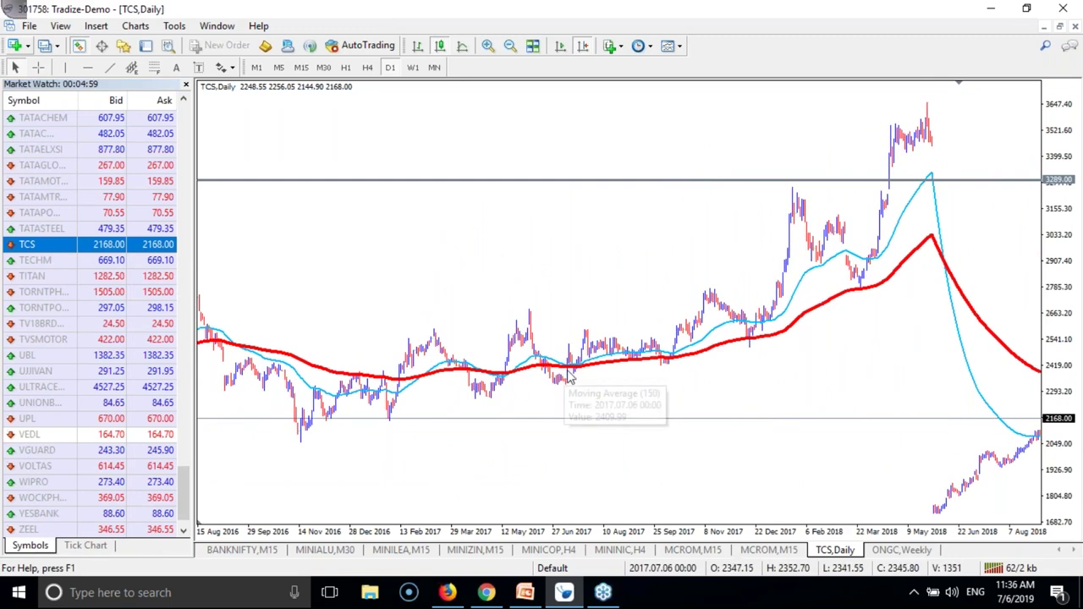
scroll(558, 351, down, 5)
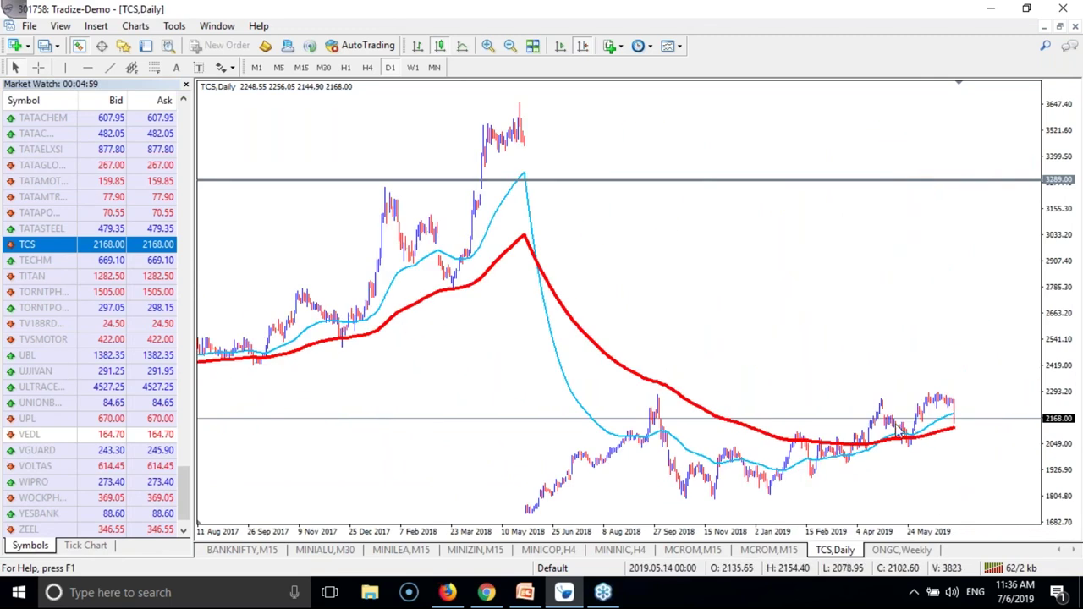
mouse_move(880, 446)
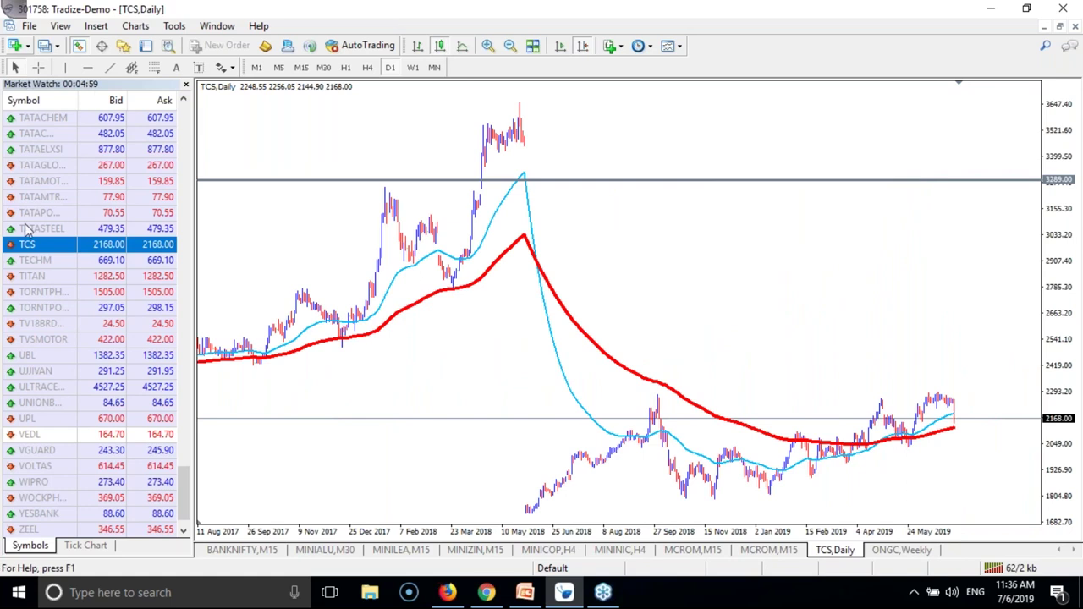
- Circle TCS's pullback to the moving averages around May 2019 with the red screen annotation pen
click(7, 11)
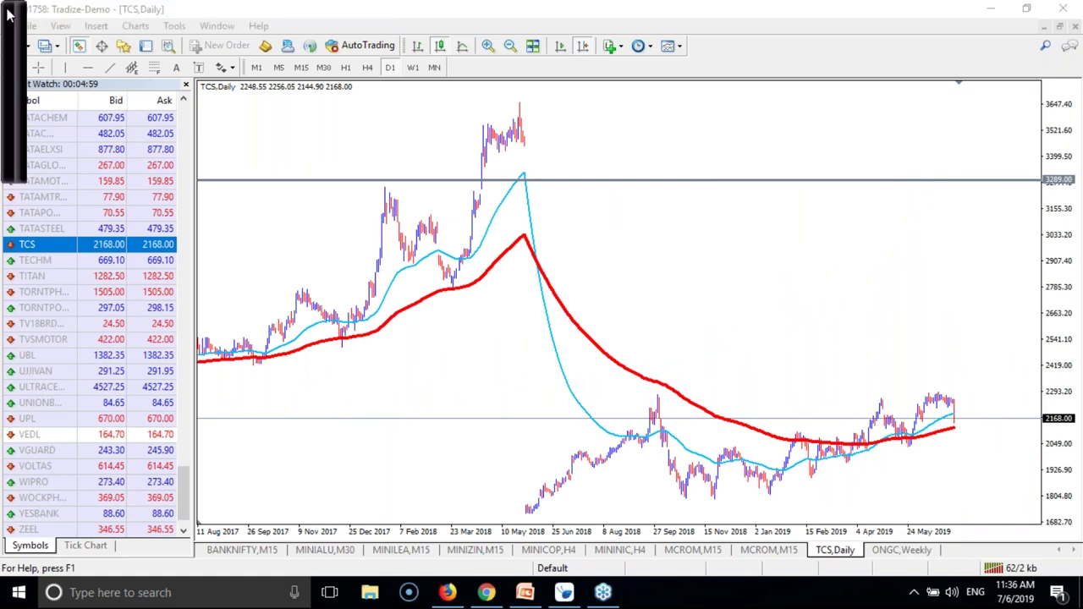
click(12, 156)
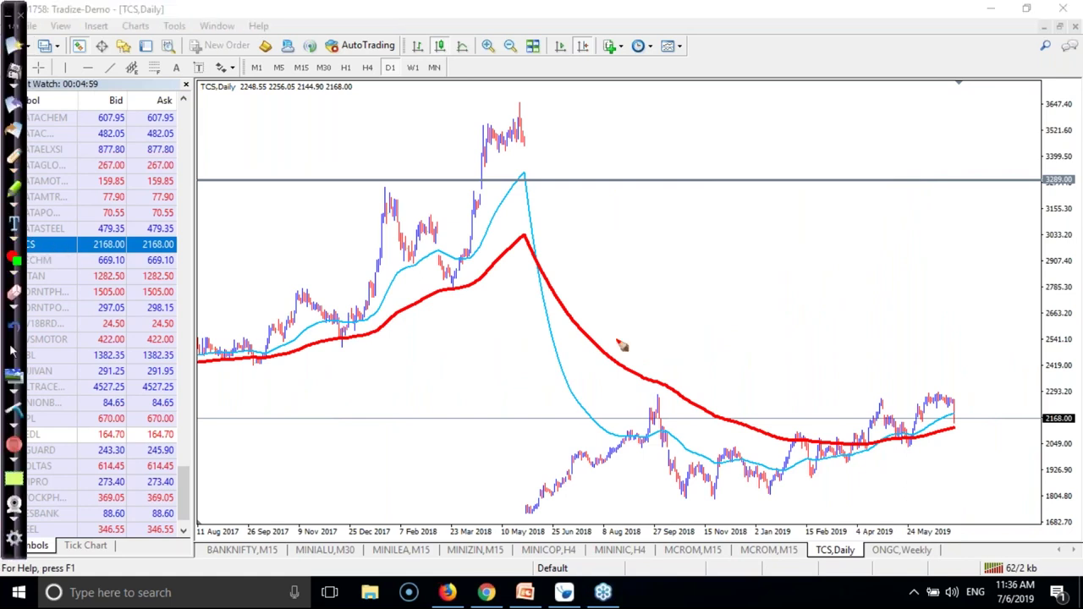
mouse_move(890, 395)
mouse_down()
mouse_move(942, 448)
mouse_move(906, 398)
mouse_up()
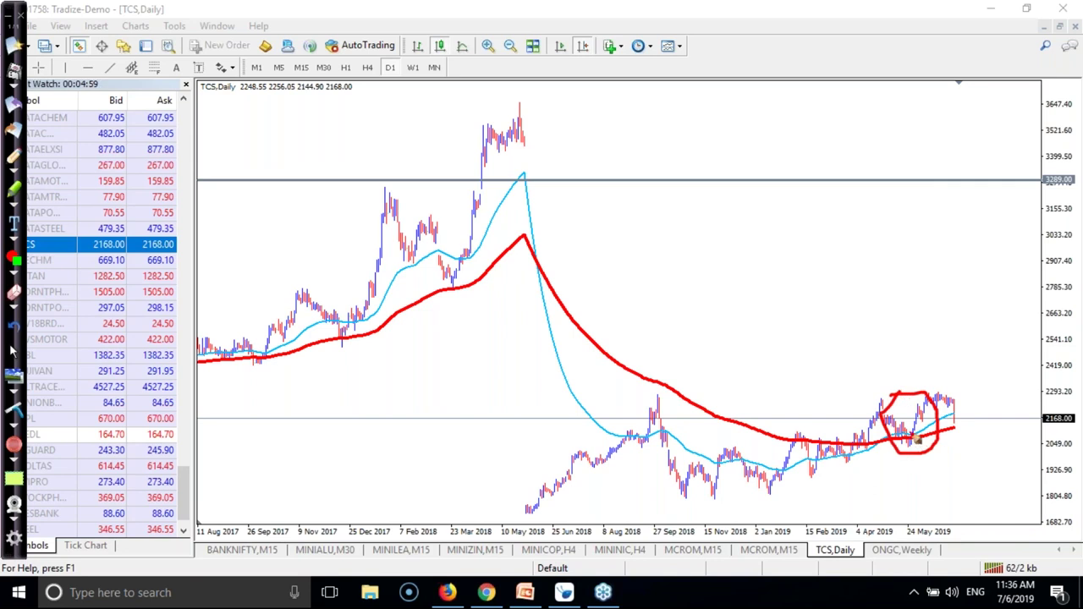
- Draw red upward projection strokes from TCS's circled pullback and its latest price to above the 2900 level, and leave the annotation pen
mouse_move(917, 437)
mouse_down()
mouse_move(947, 385)
mouse_move(986, 252)
mouse_move(1017, 290)
mouse_up()
mouse_move(957, 415)
mouse_down()
mouse_move(1028, 267)
mouse_move(988, 298)
mouse_up()
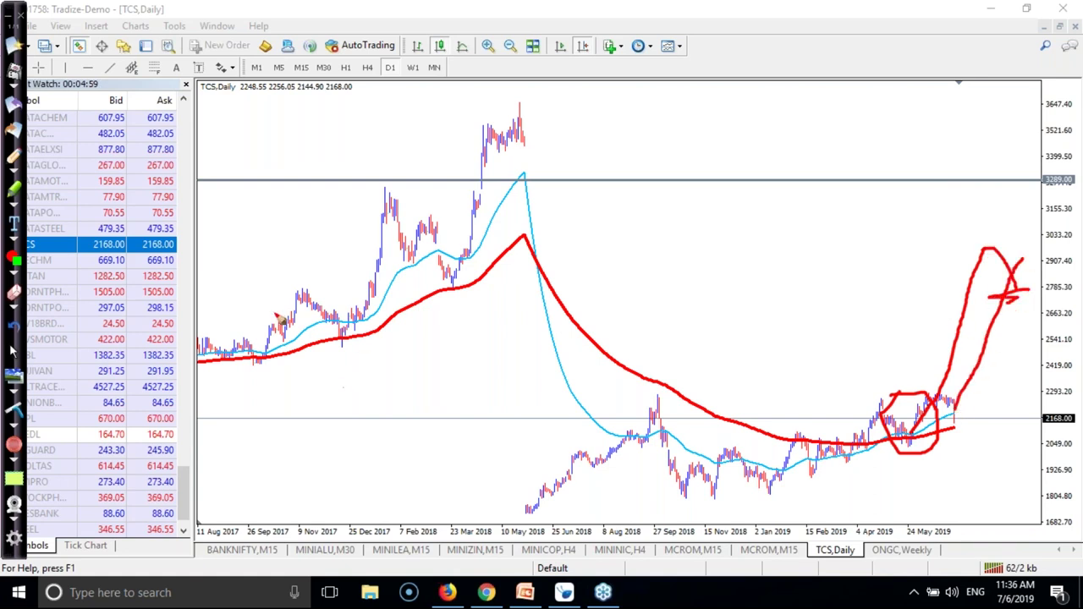
click(12, 353)
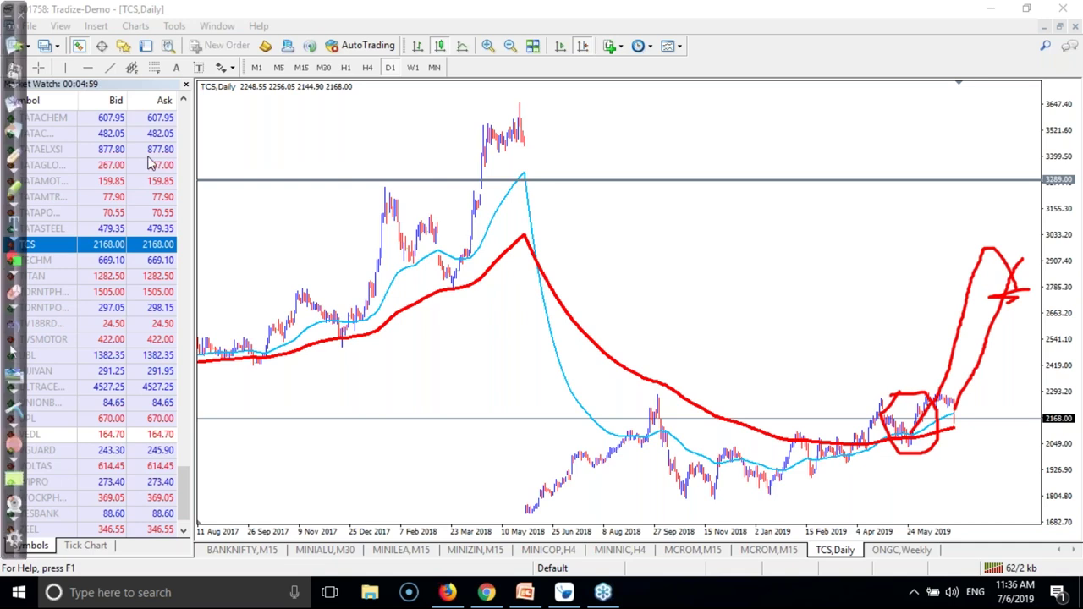
- Close the Market Watch list and bring TCS's daily price history back to January 2017 into view
click(186, 86)
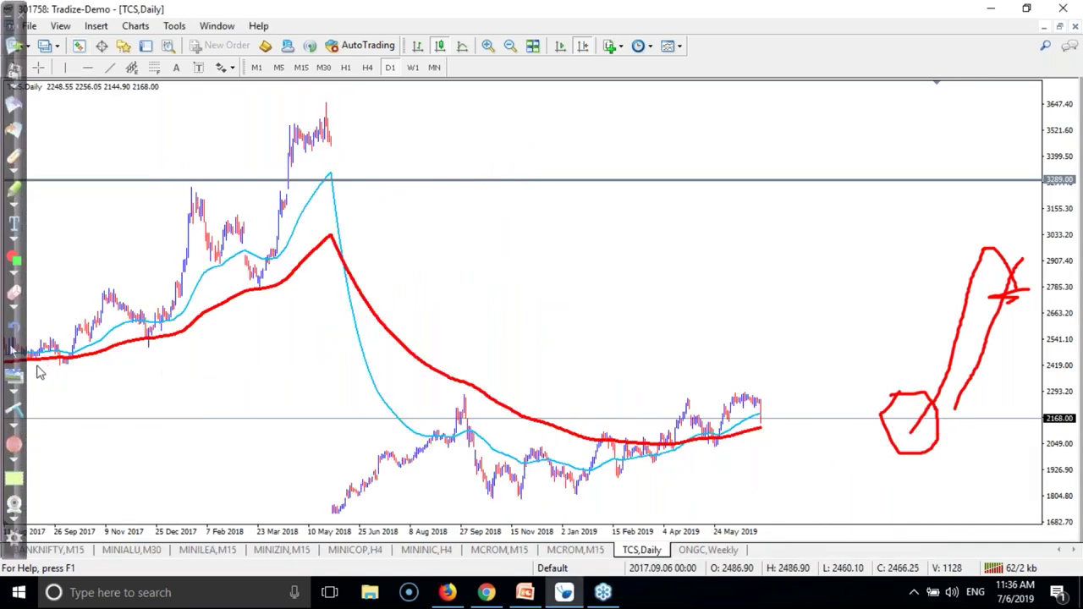
scroll(208, 347, down, 3)
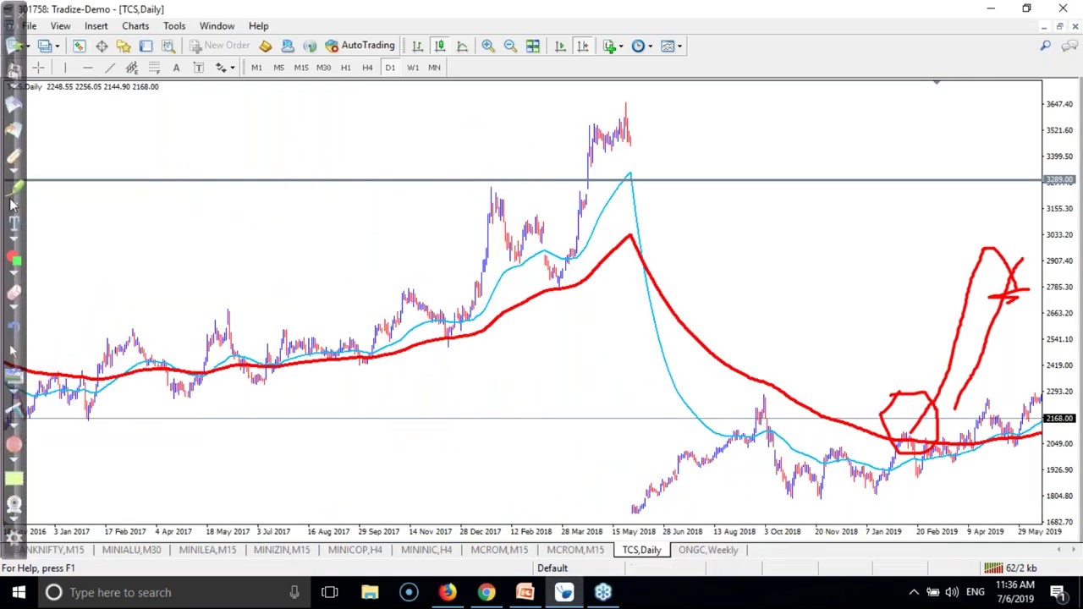
- Annotate TCS's uptrend in red: circle the early 2017 prices, trace the rising moving average through 2018, and underline the 2018 price levels
click(13, 154)
mouse_move(122, 335)
mouse_down()
mouse_move(162, 336)
mouse_move(144, 339)
mouse_up()
mouse_move(315, 326)
mouse_down()
mouse_move(317, 354)
mouse_move(417, 348)
mouse_move(630, 270)
mouse_move(657, 242)
mouse_up()
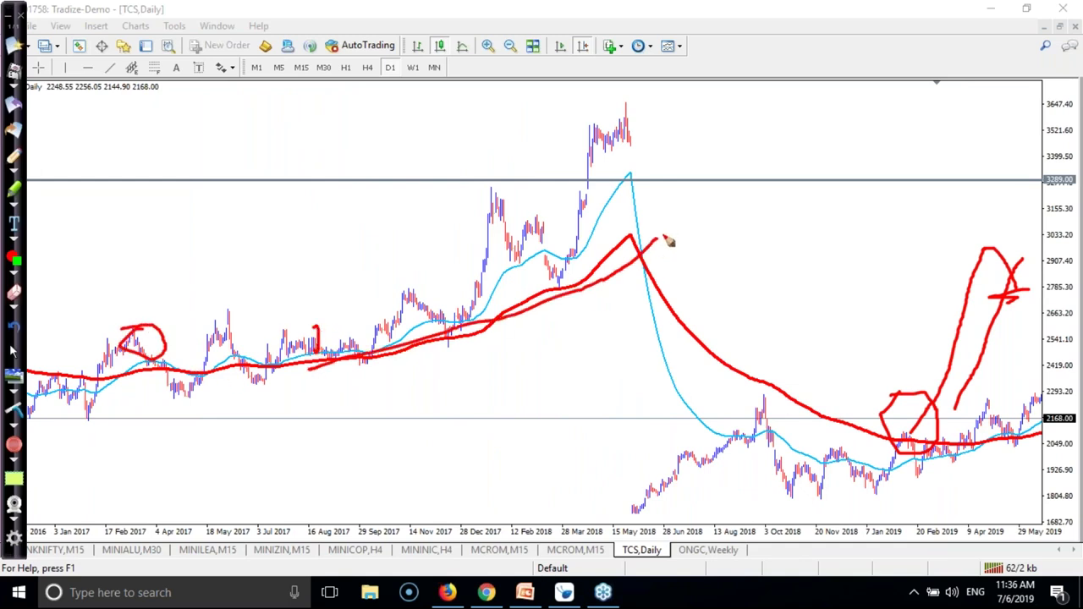
drag(605, 119, 660, 111)
drag(479, 170, 661, 168)
drag(557, 150, 615, 160)
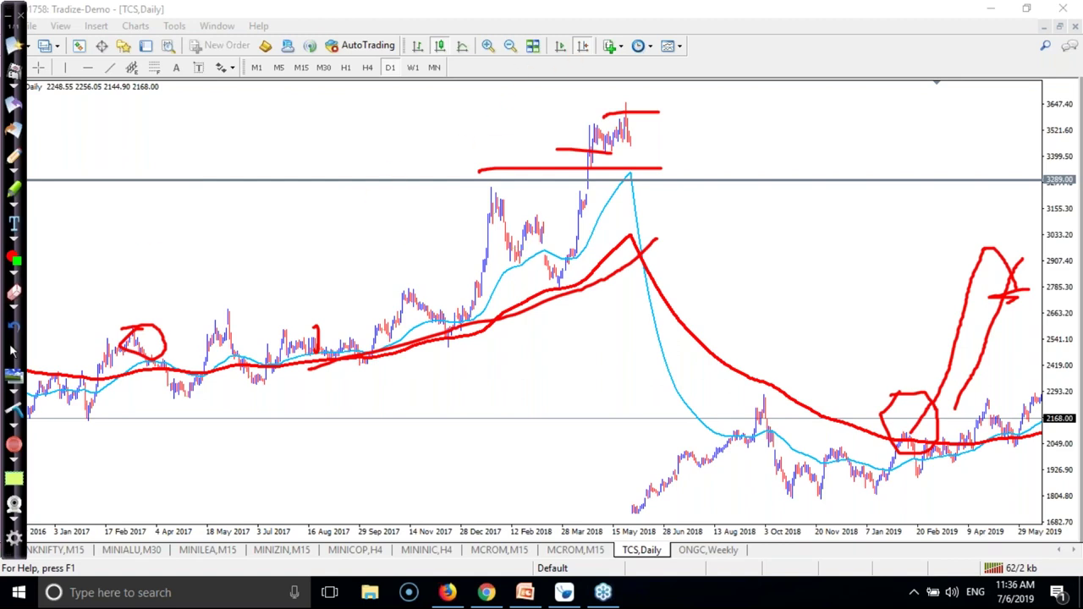
- Erase all red annotations and return the TCS chart to its most recent bars with auto scroll
click(13, 410)
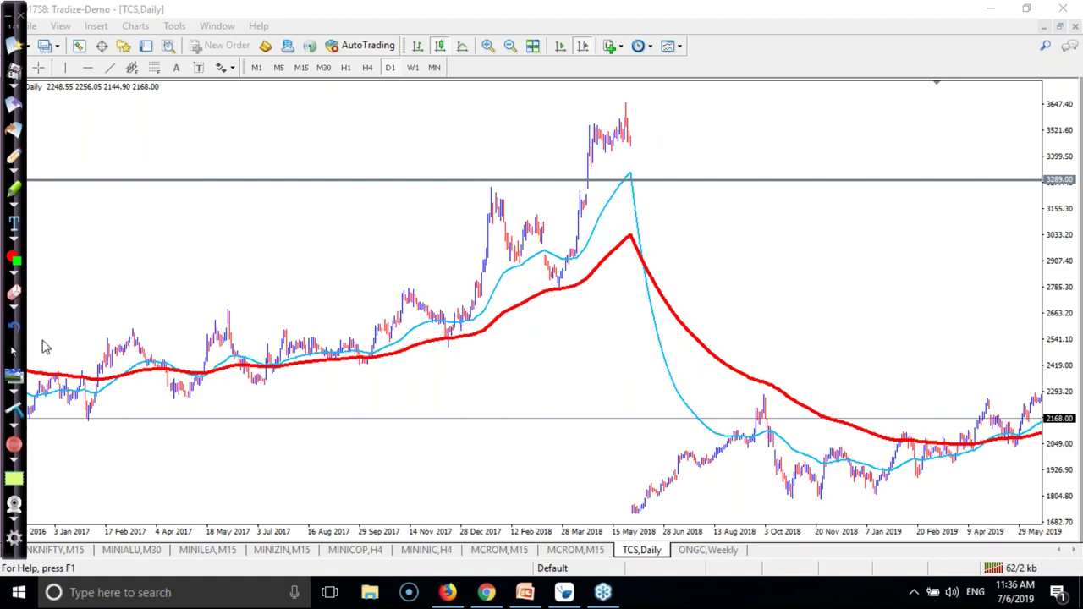
click(558, 47)
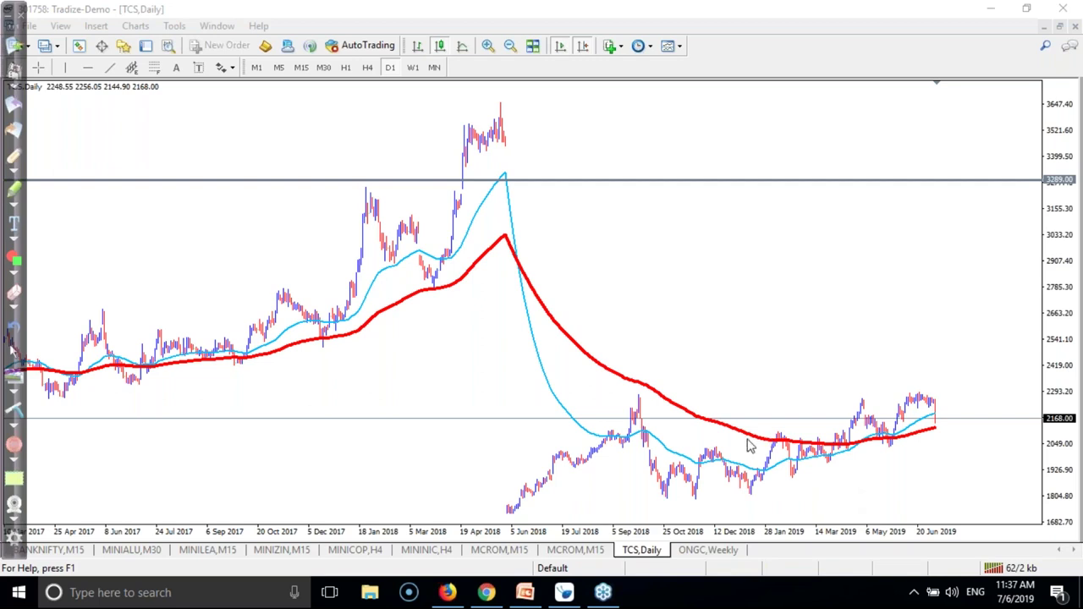
- Switch to PowerPoint and review the "Is it a great business?" slide, starting with the revenue growth criterion
click(525, 595)
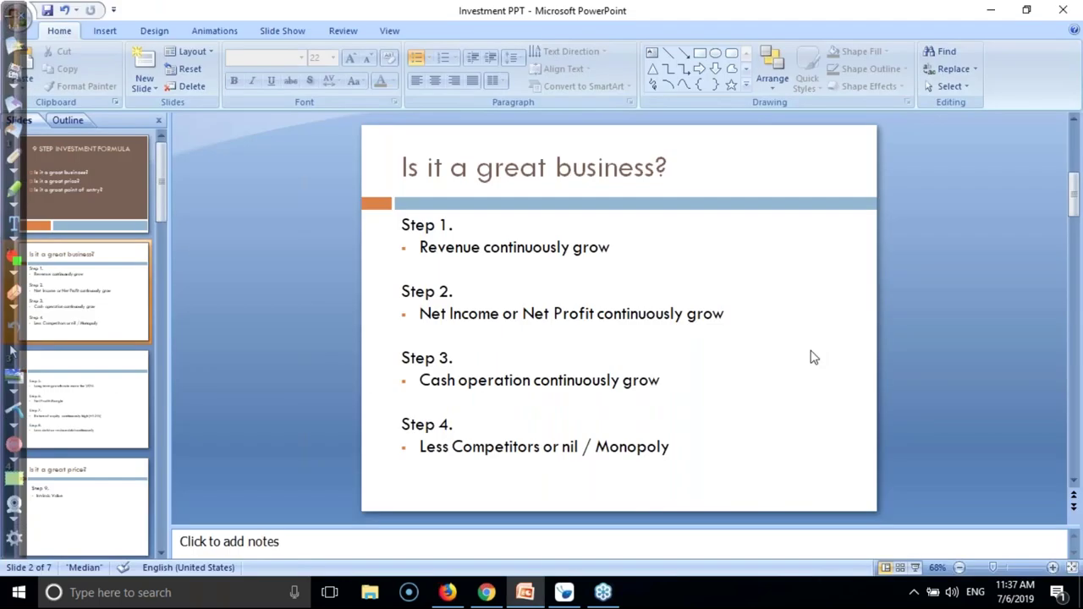
click(80, 285)
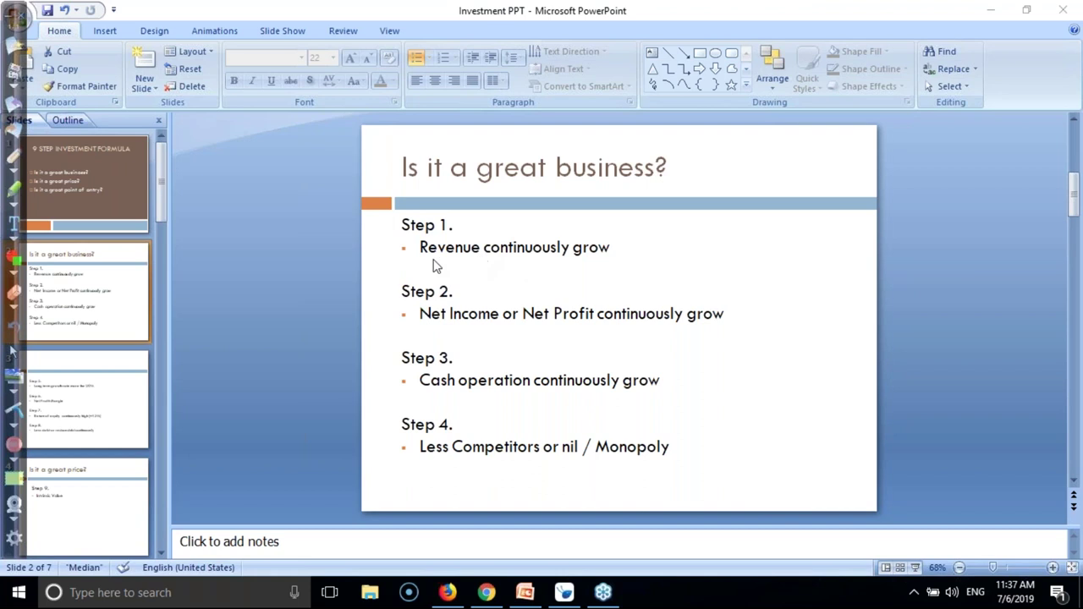
- Switch to Chrome and open MRF's income statement on Morningstar to check its revenue trend
click(487, 593)
scroll(270, 409, up, 1)
scroll(270, 409, up, 2)
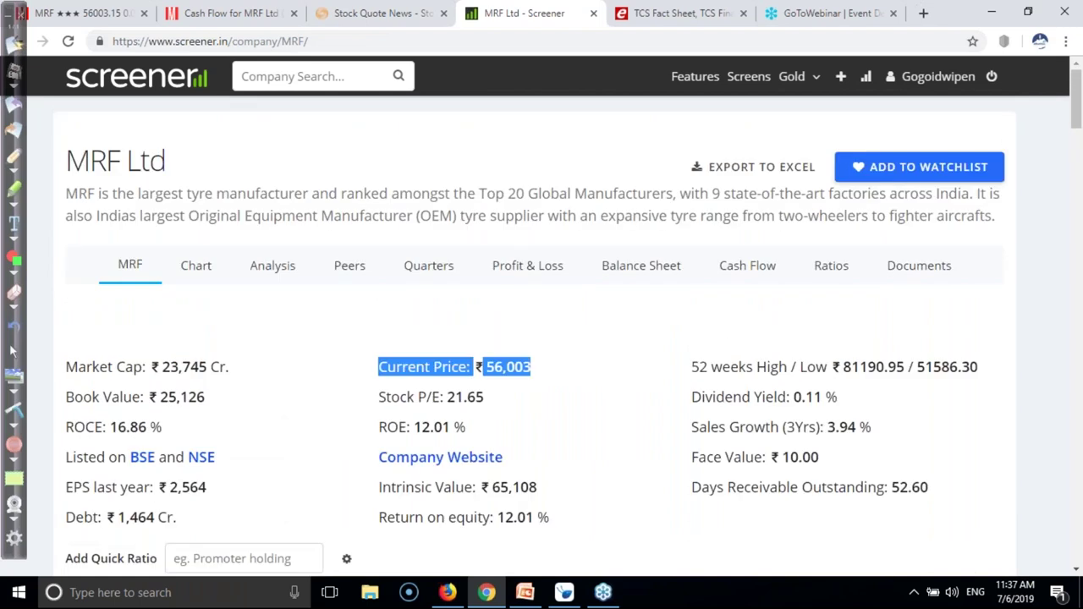
key(Tab)
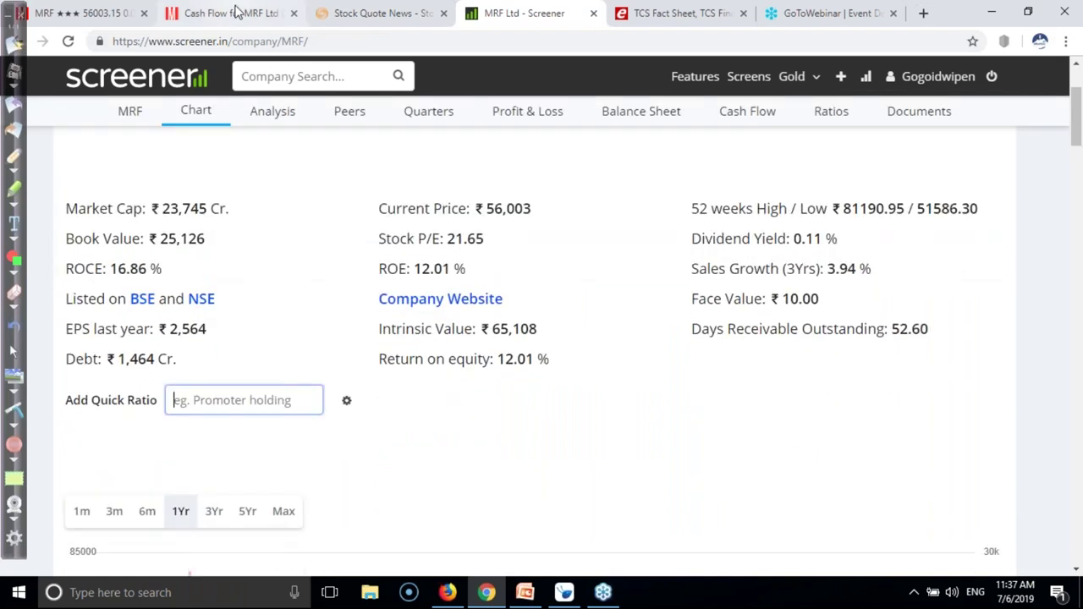
click(238, 12)
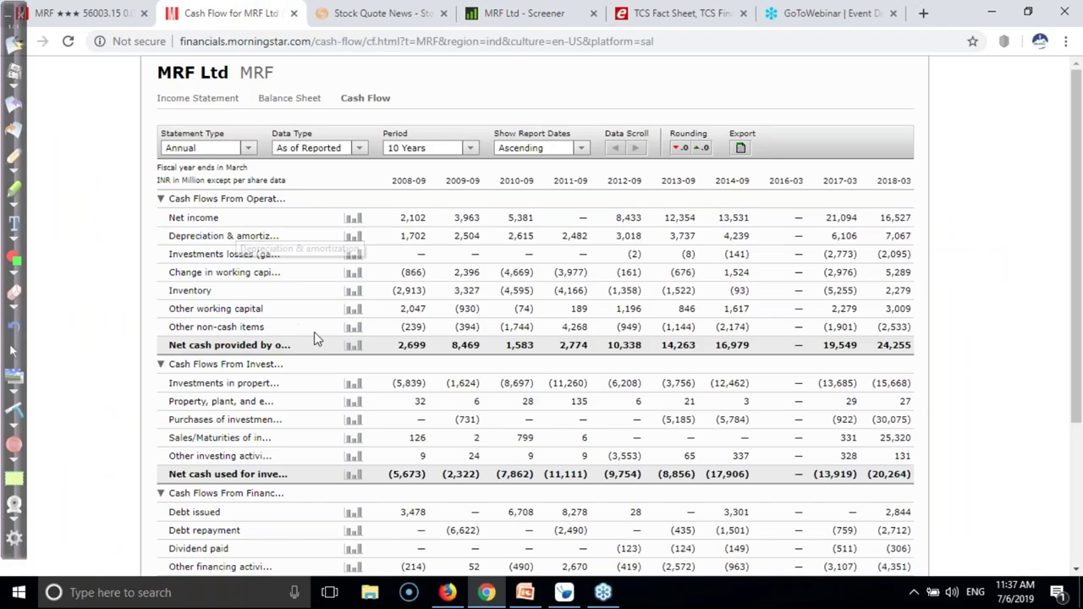
mouse_move(353, 254)
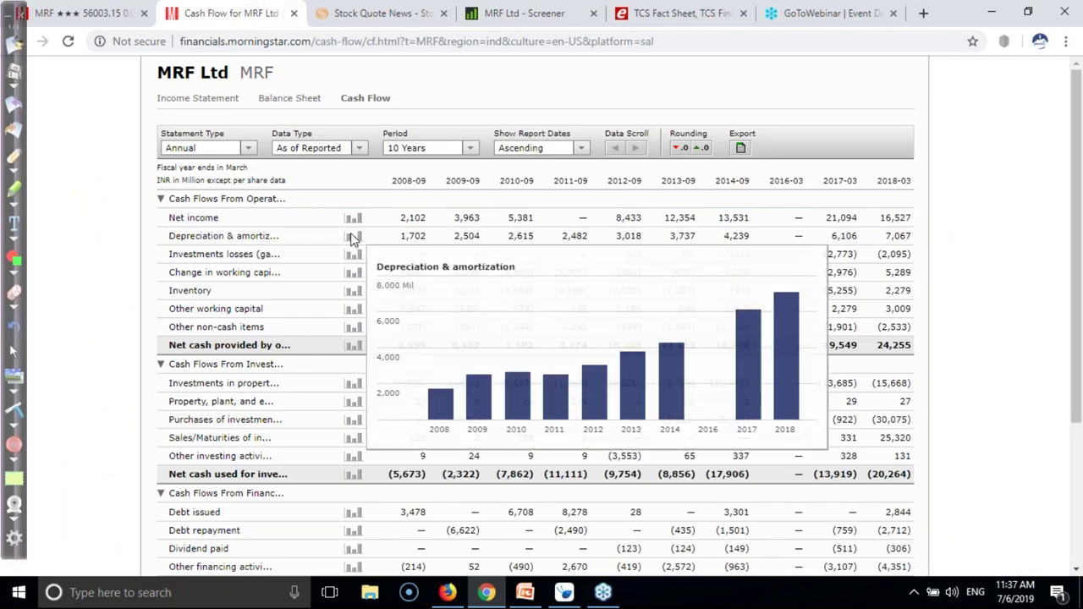
click(191, 99)
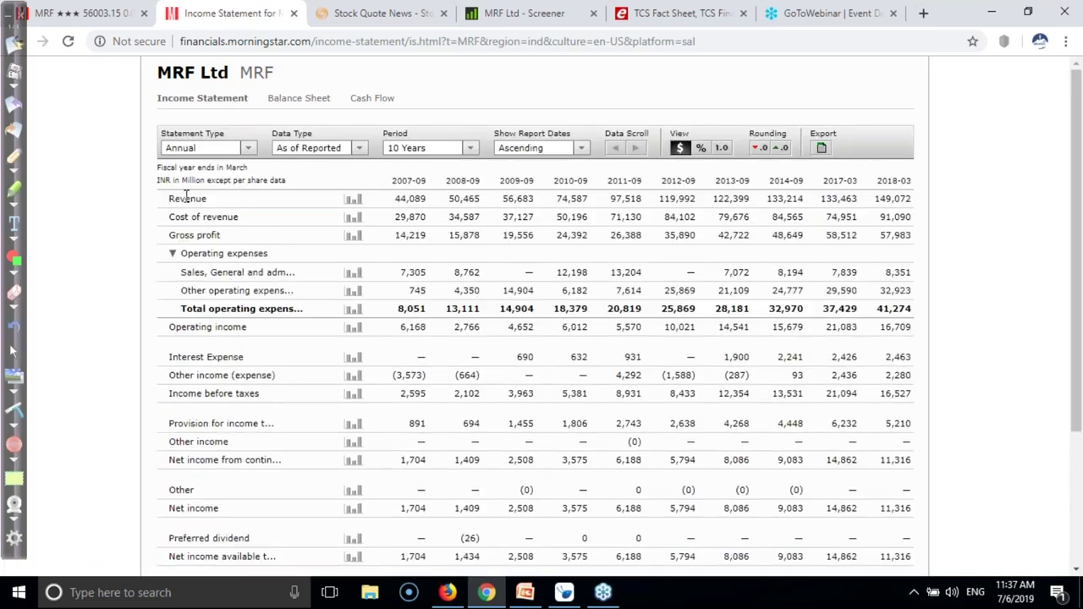
mouse_move(354, 205)
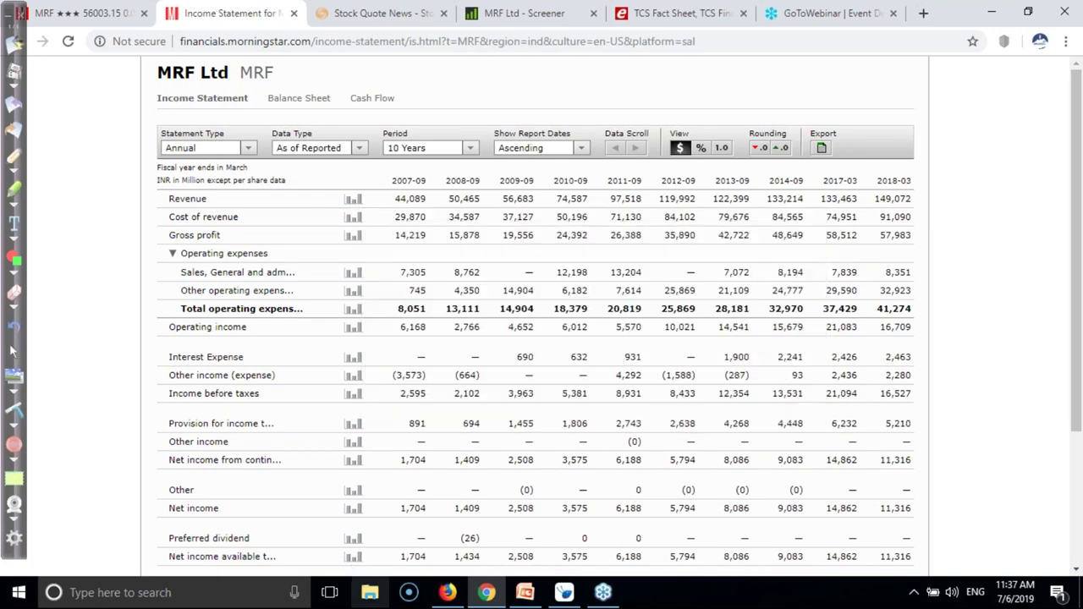
- Consult the net income criterion in PowerPoint, and return to Chrome to display the bar chart for MRF's net income
mouse_move(545, 601)
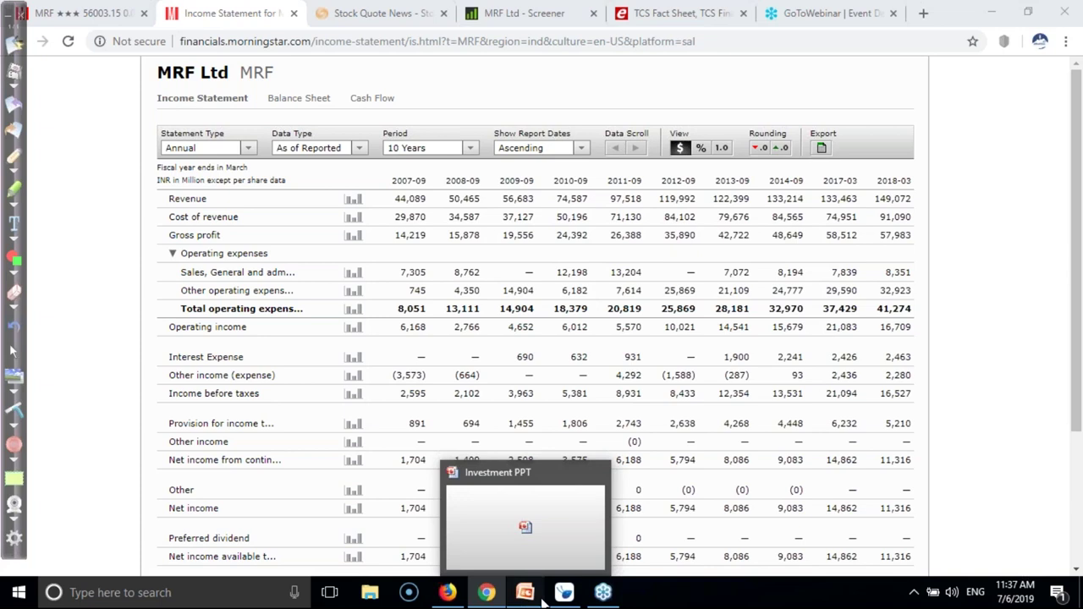
click(542, 600)
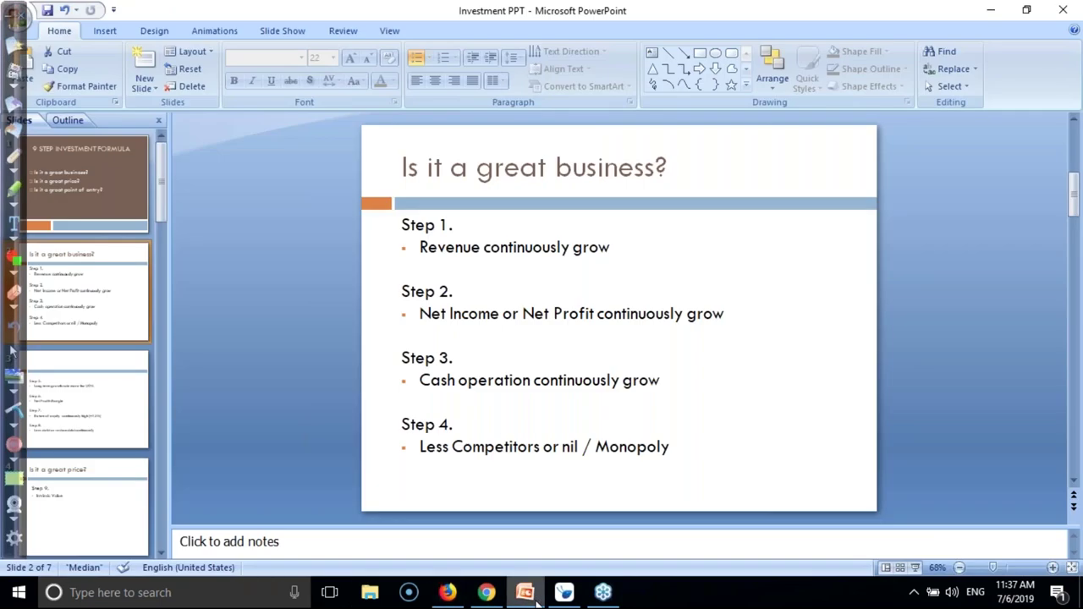
mouse_move(535, 600)
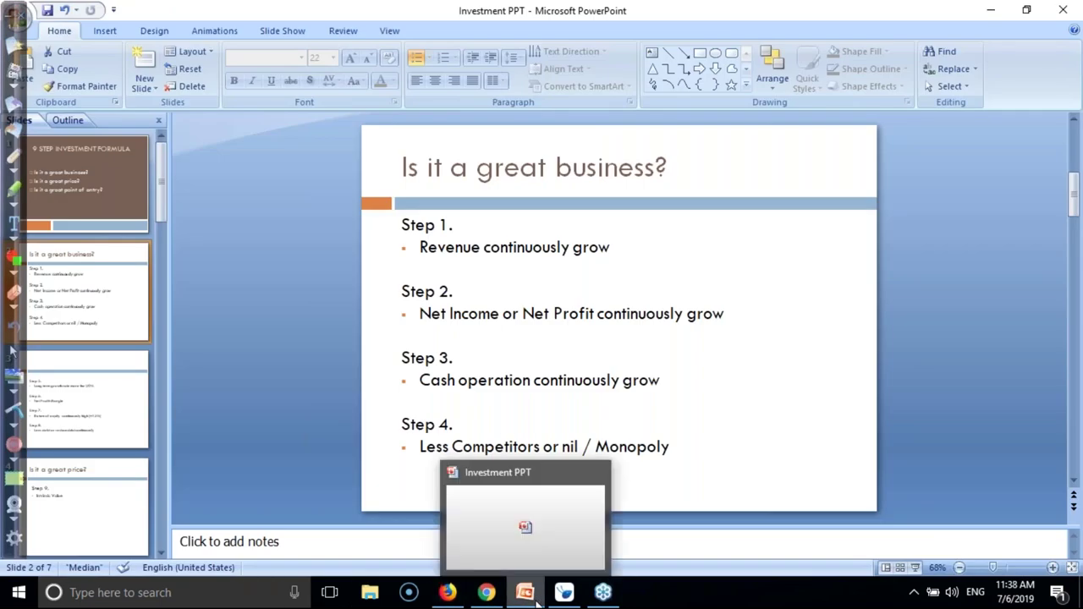
click(490, 597)
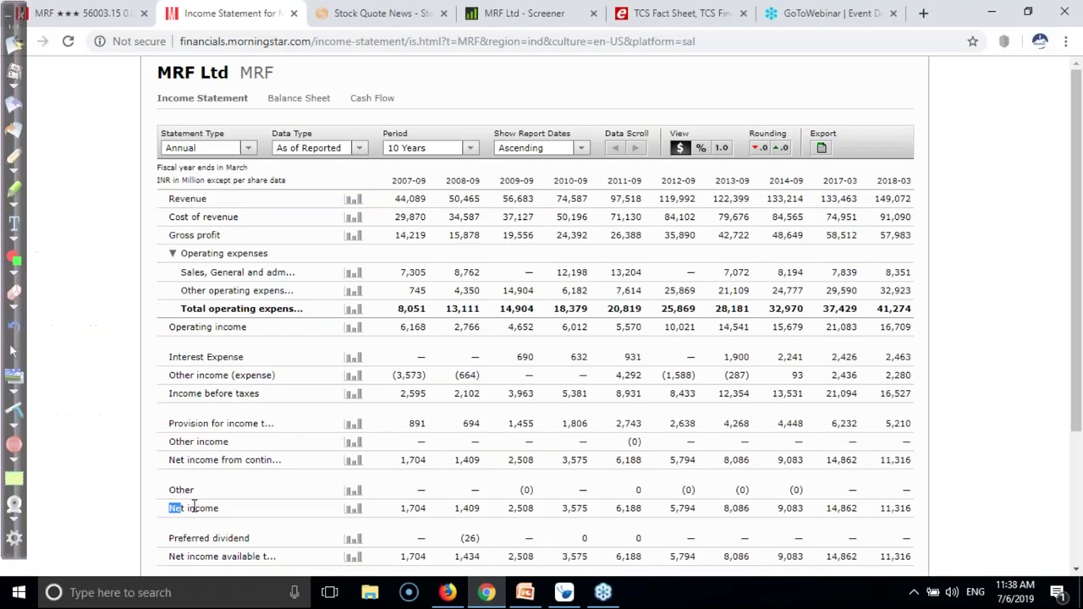
drag(169, 508, 255, 508)
scroll(255, 507, down, 1)
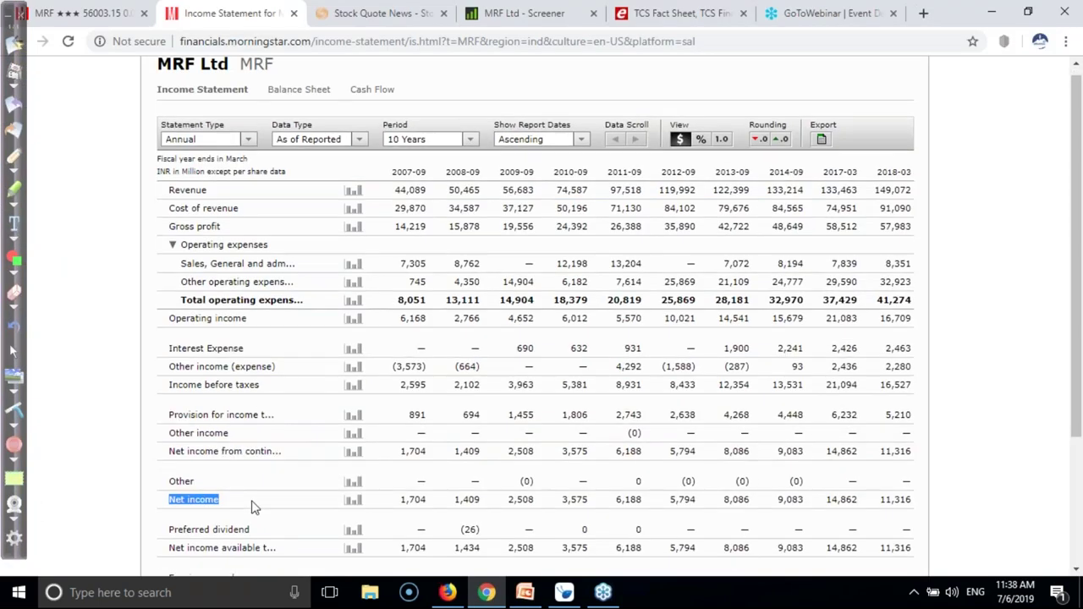
scroll(398, 423, down, 1)
mouse_move(354, 432)
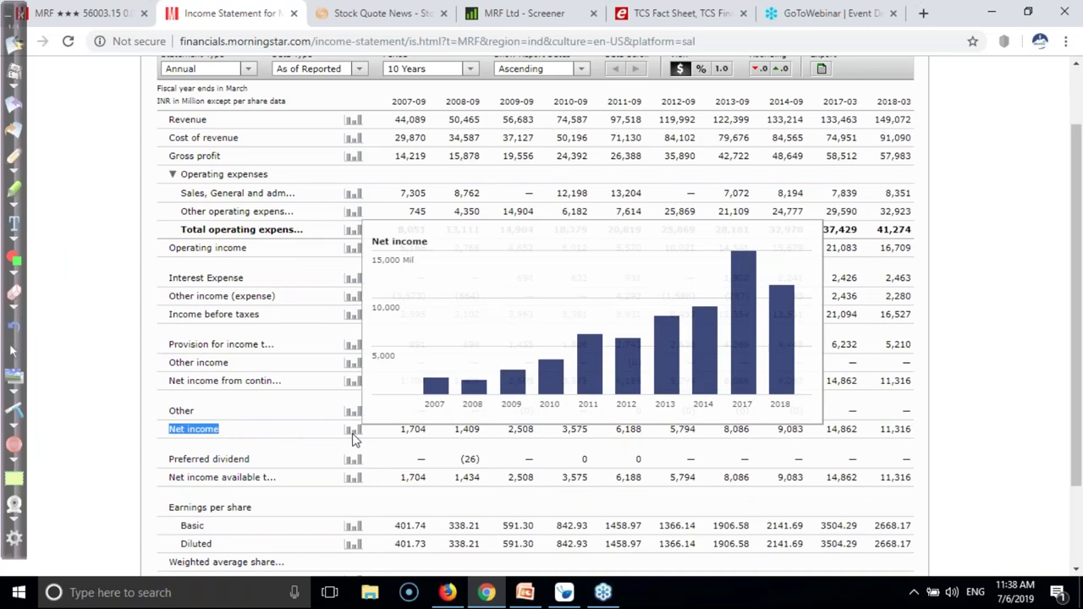
- Consult the cash operation criterion in PowerPoint, and open MRF's cash flow statement in Chrome to chart net cash provided by operating activities
click(522, 594)
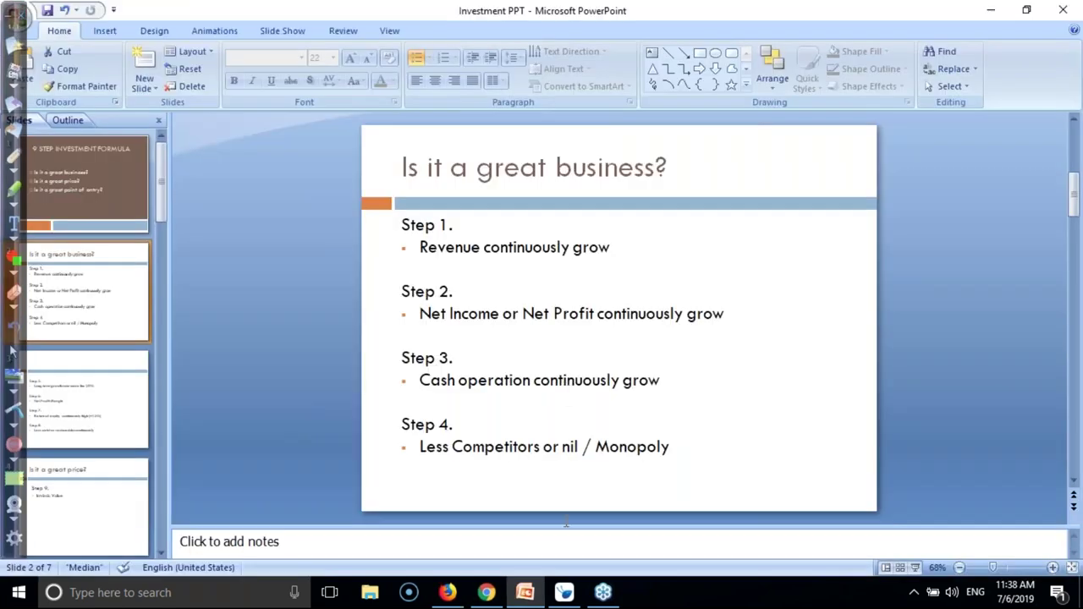
click(522, 597)
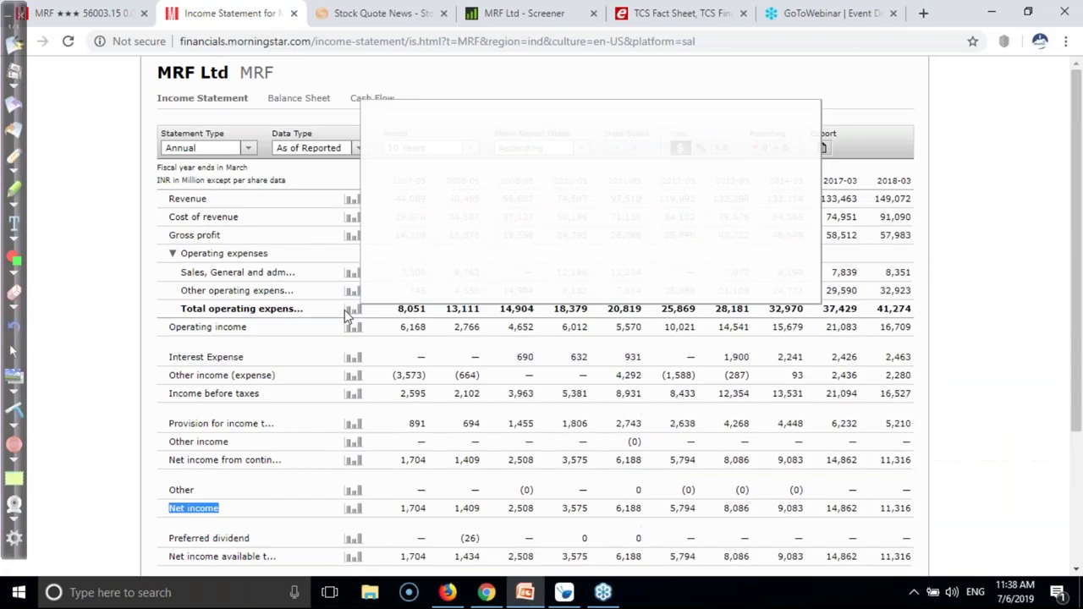
click(347, 315)
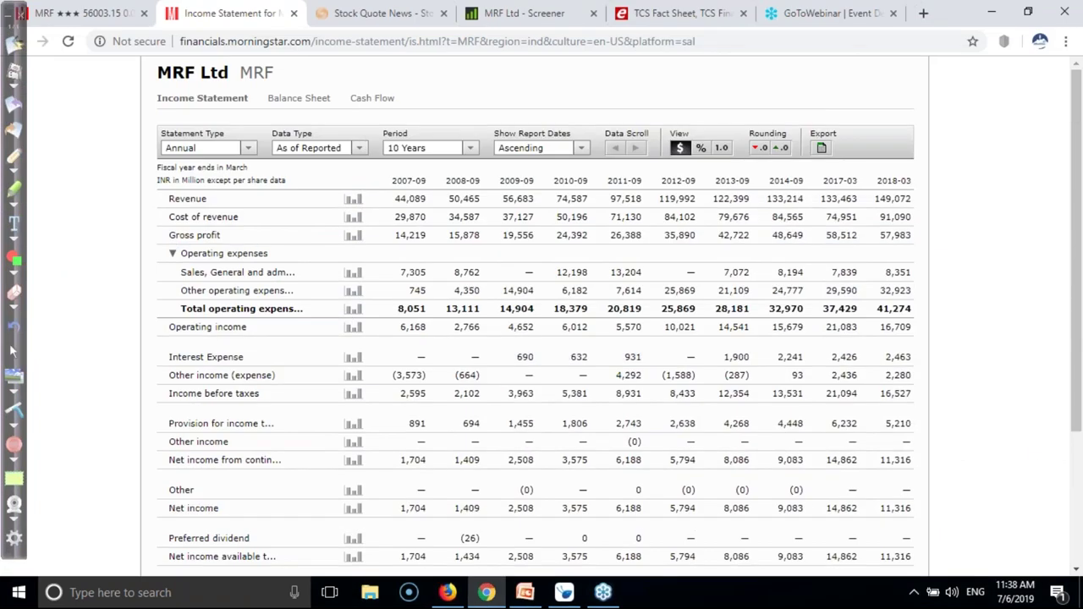
click(373, 99)
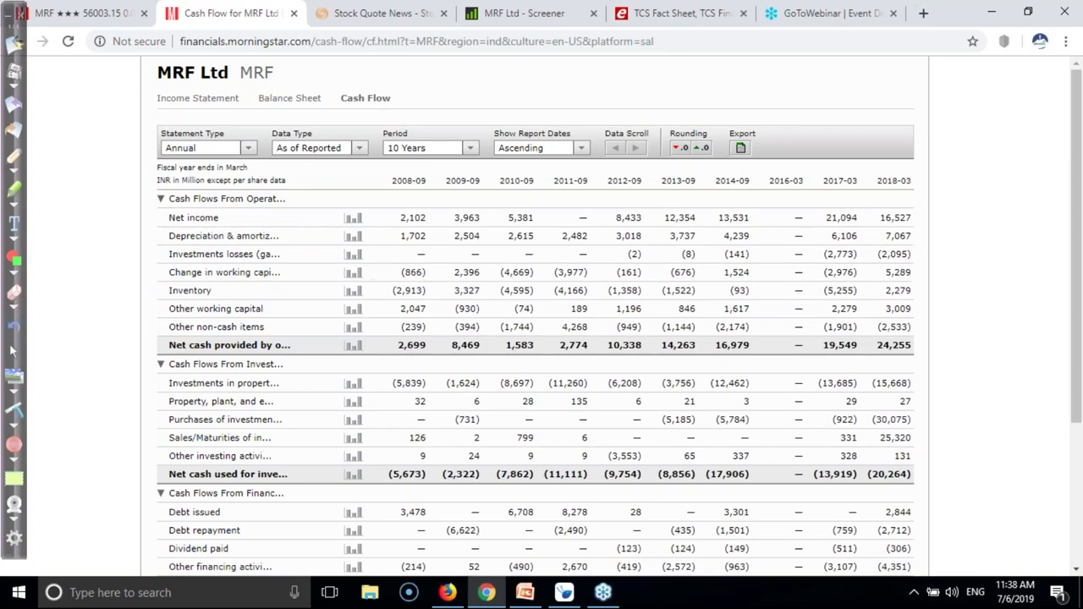
mouse_move(351, 348)
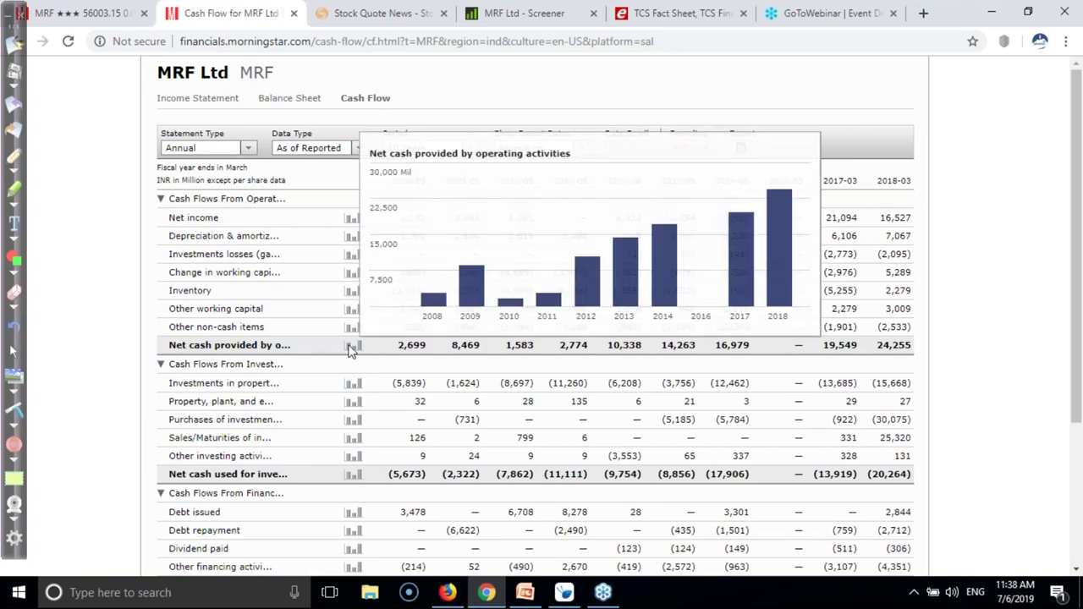
- Switch to PowerPoint and highlight "/ Monopoly" in the Step 4 criterion of the business slide
click(533, 599)
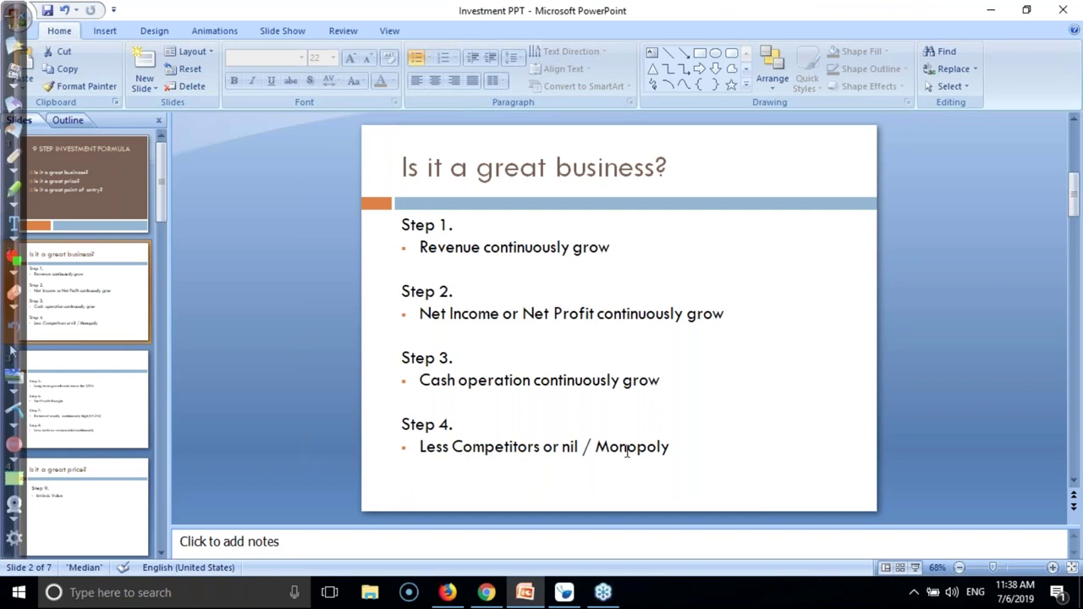
click(692, 451)
drag(689, 447, 582, 447)
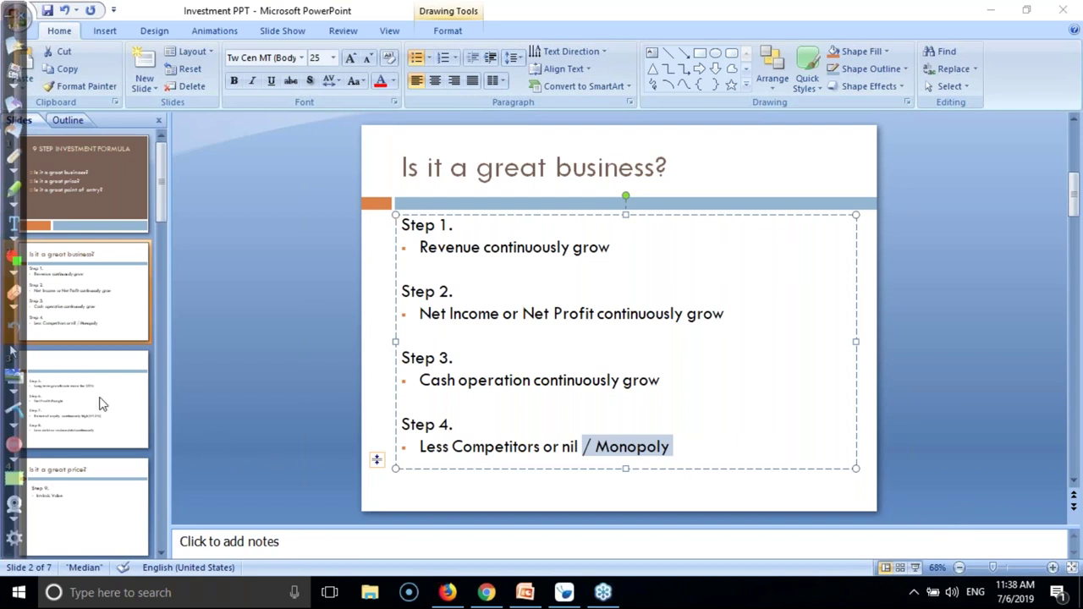
- Open slide 3 with Steps 5 to 8 and start highlighting the Net Profit Margin criterion
click(61, 410)
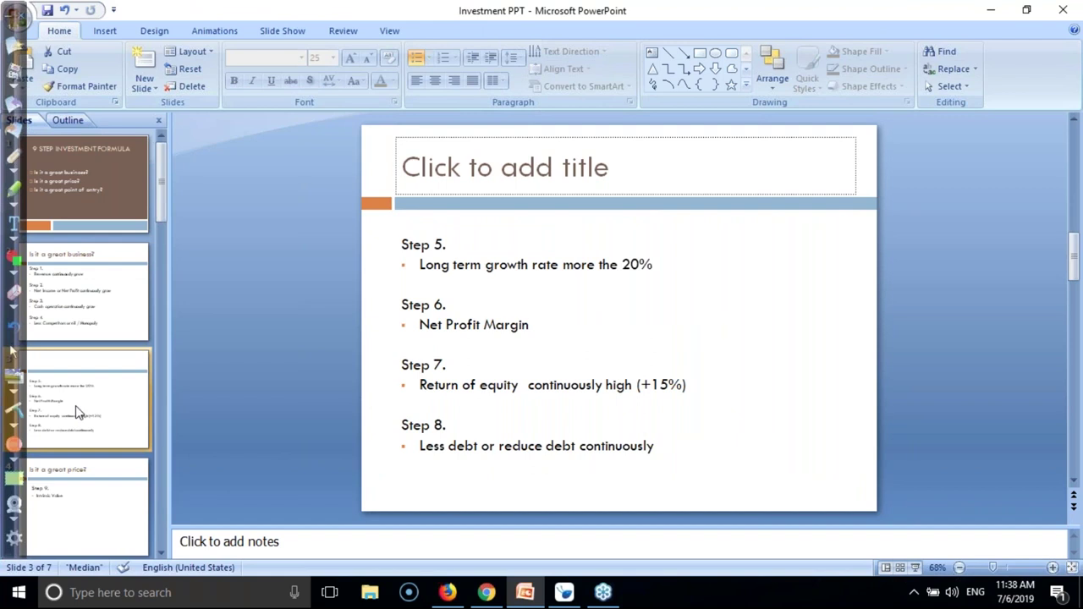
click(429, 320)
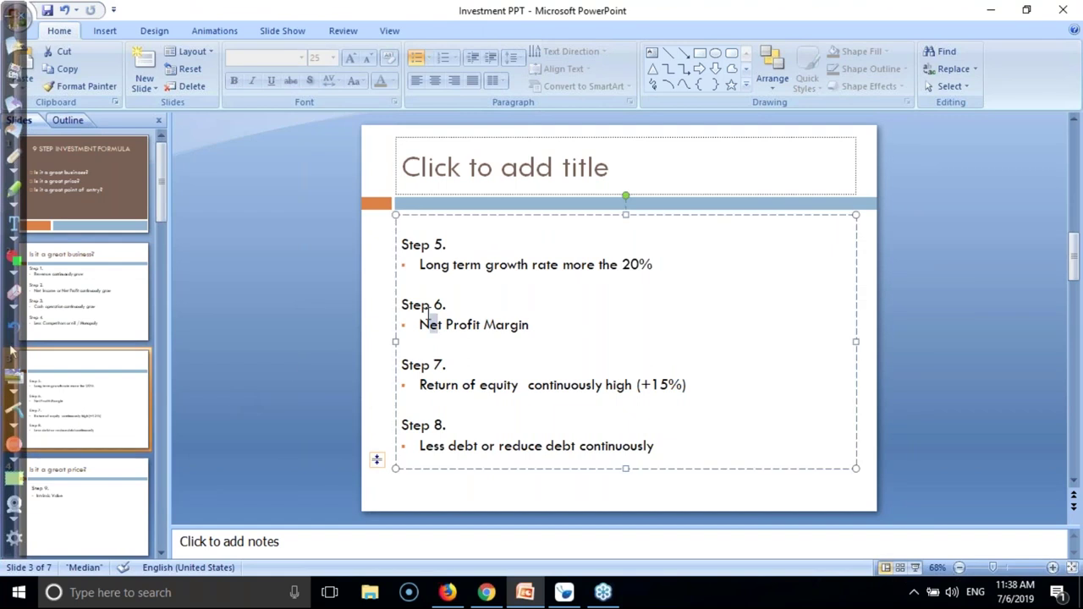